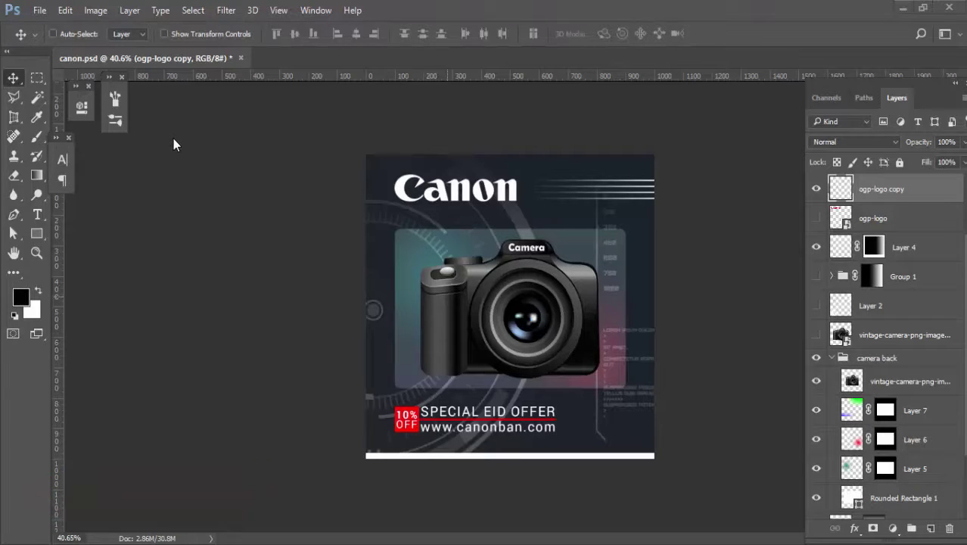
Step: Inspect canon.psd's layers by hiding and re-showing the rounded box and Layer 5–7 glows
{"action": "scroll", "coordinate": [257, 215], "scroll_direction": "up", "scroll_amount": 2}
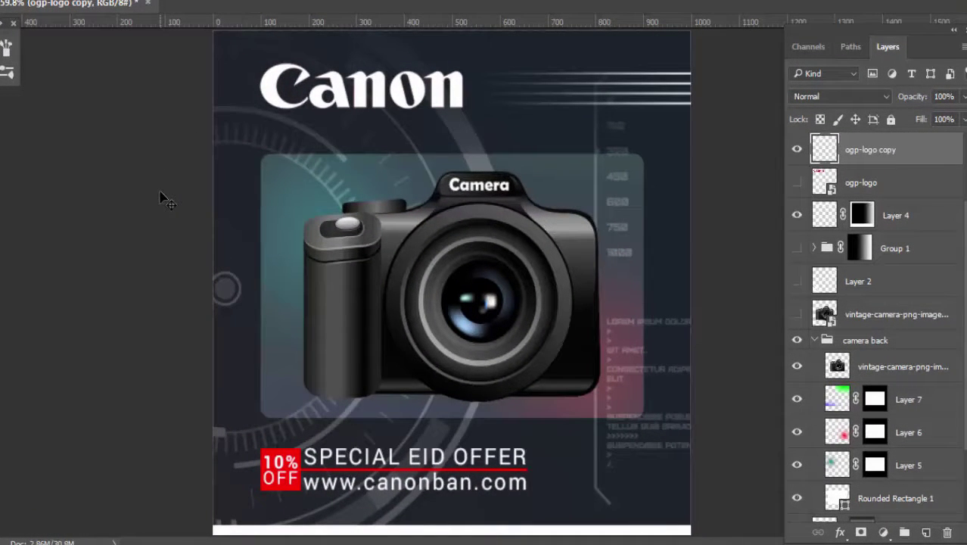
{"action": "scroll", "coordinate": [161, 197], "scroll_direction": "down", "scroll_amount": 2}
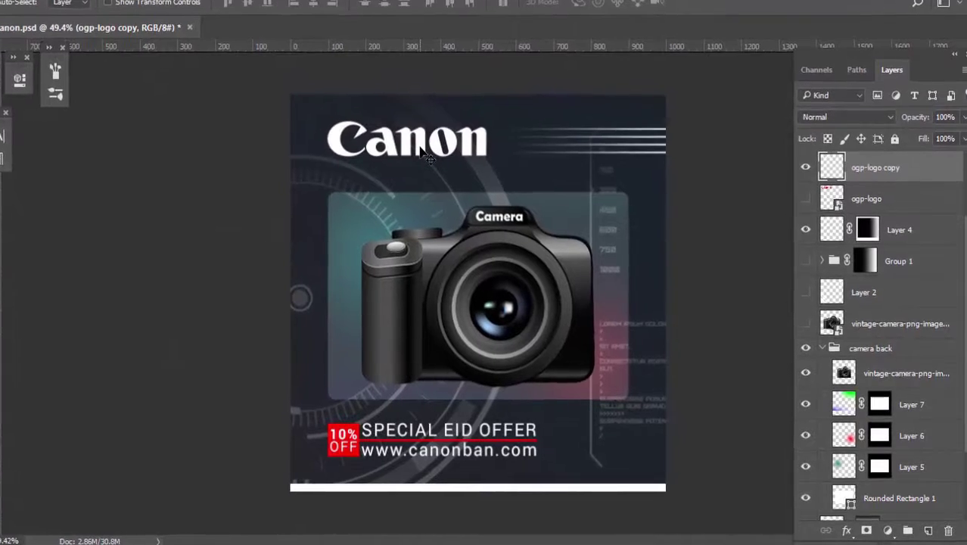
{"action": "left_click", "coordinate": [560, 258], "text": "ctrl"}
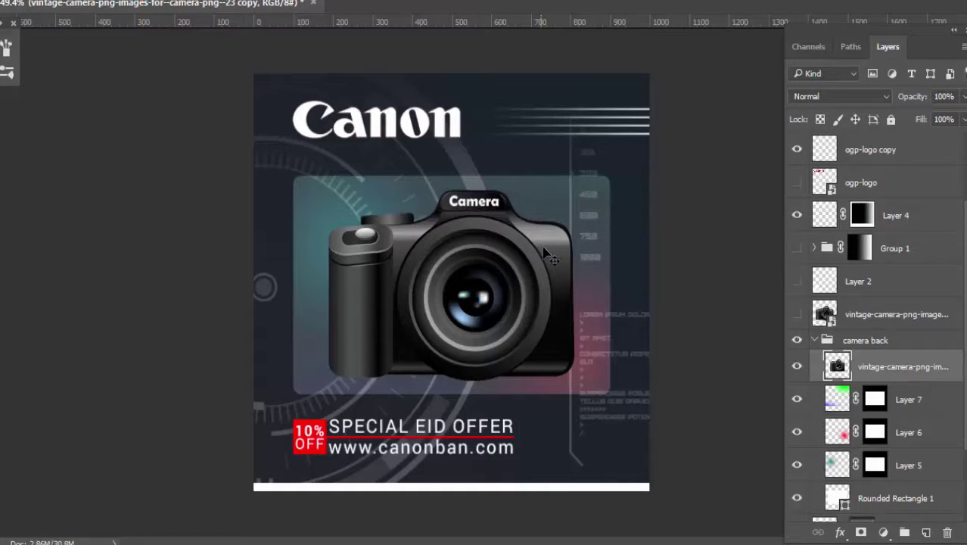
{"action": "left_click", "coordinate": [592, 211], "text": "ctrl"}
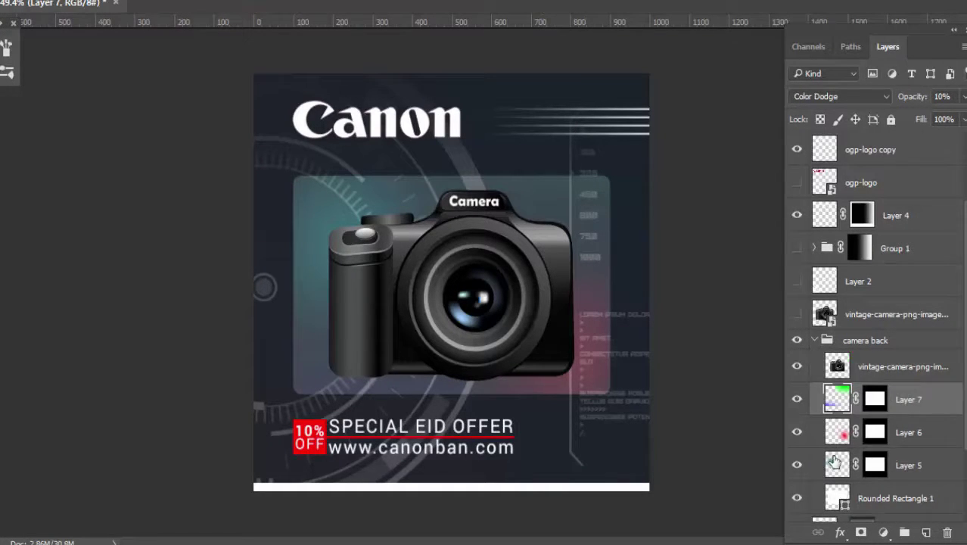
{"action": "scroll", "coordinate": [832, 461], "scroll_direction": "down", "scroll_amount": 1}
{"action": "left_click", "coordinate": [798, 454]}
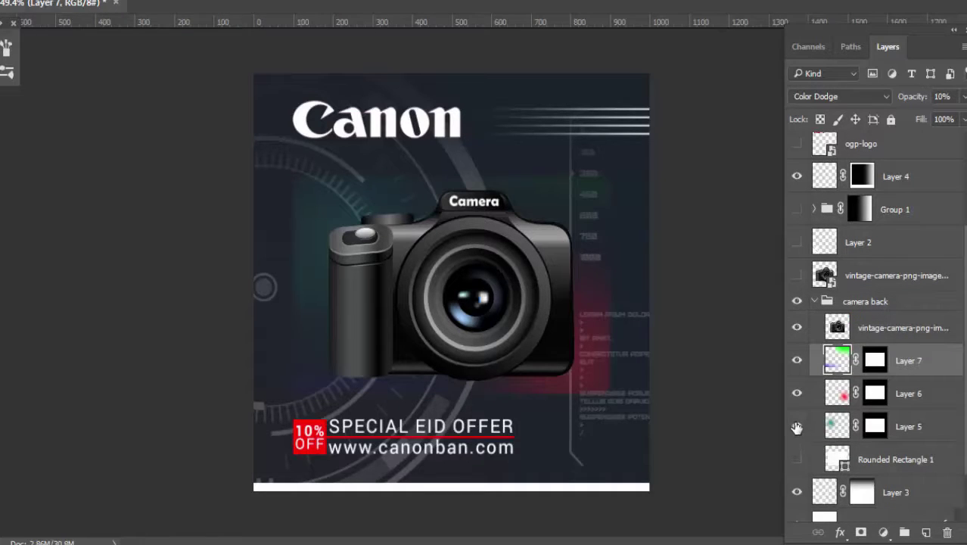
{"action": "left_click_drag", "start_coordinate": [797, 426], "coordinate": [790, 366]}
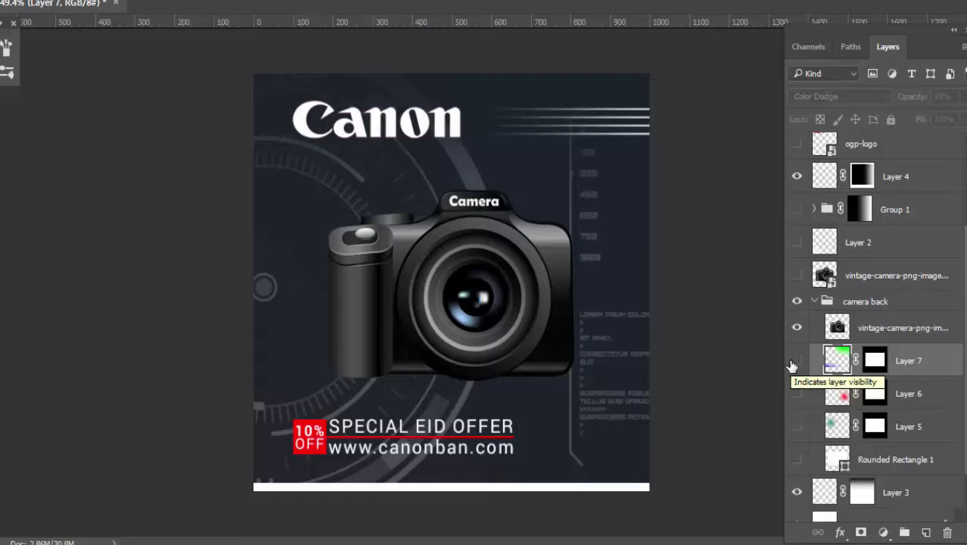
{"action": "left_click_drag", "start_coordinate": [791, 367], "coordinate": [797, 458]}
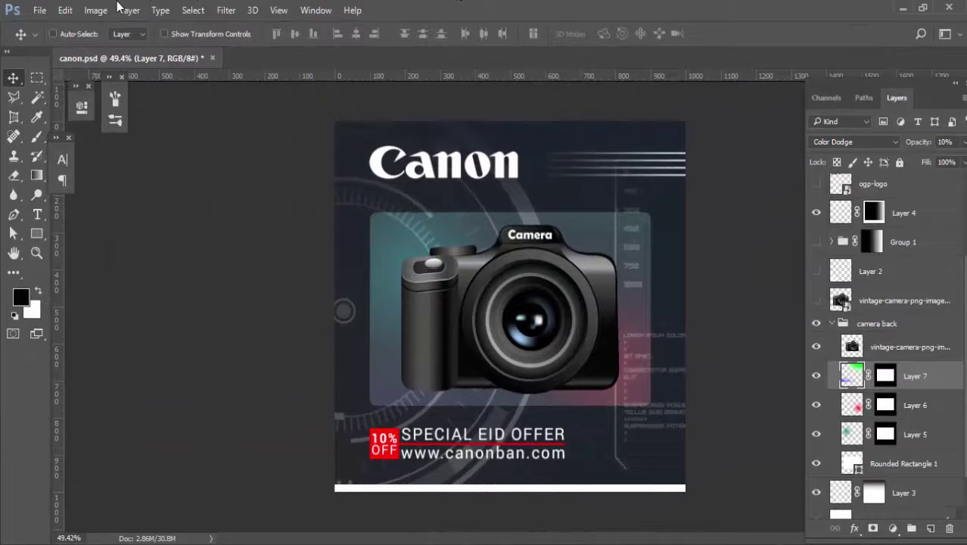
Step: Create a new 1000 × 1000 px document at 72 ppi
{"action": "left_click", "coordinate": [38, 9]}
{"action": "left_click", "coordinate": [46, 27]}
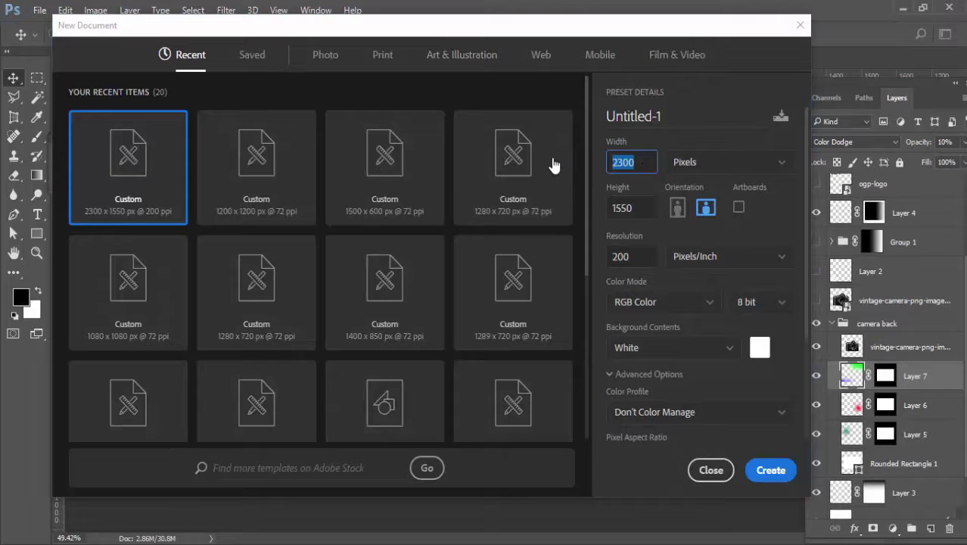
{"action": "type", "text": "1000"}
{"action": "key", "text": "Tab"}
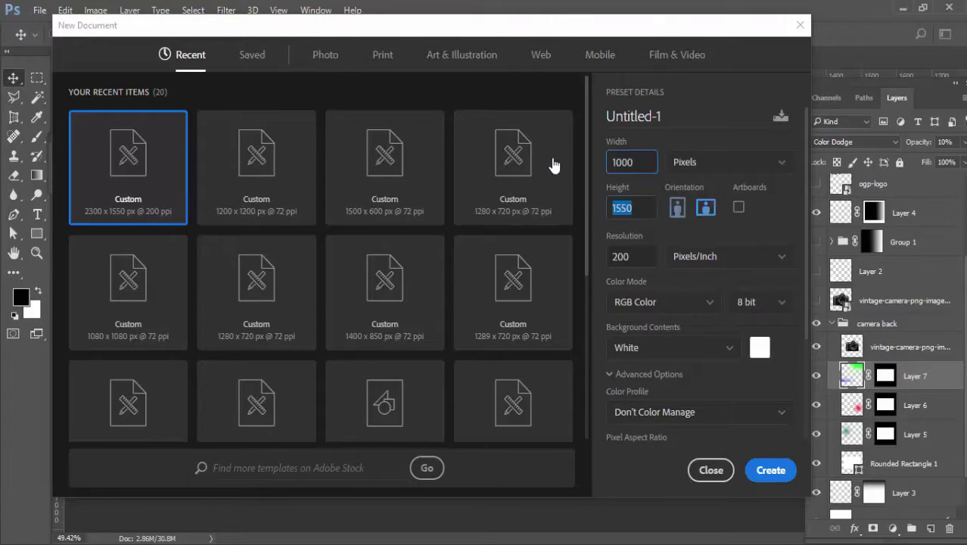
{"action": "type", "text": "1000"}
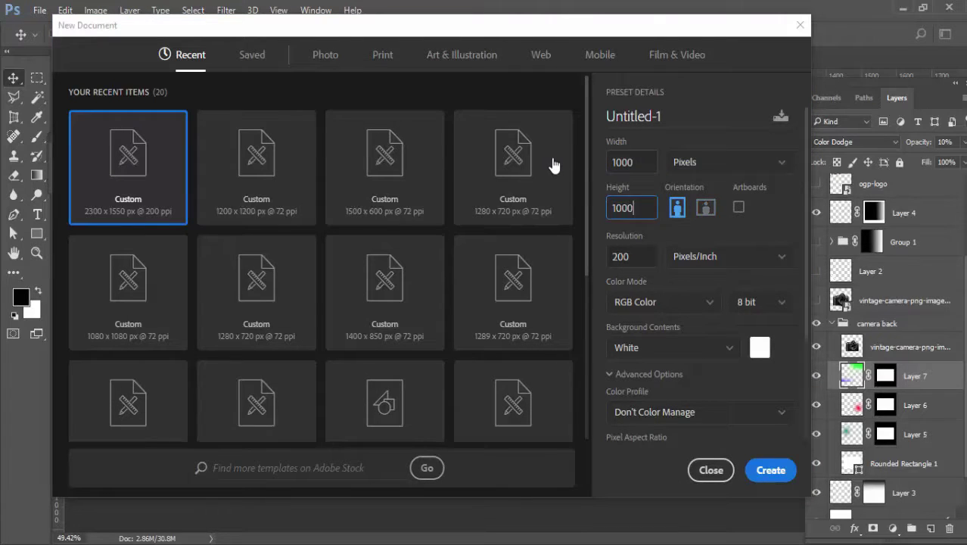
{"action": "key", "text": "Tab"}
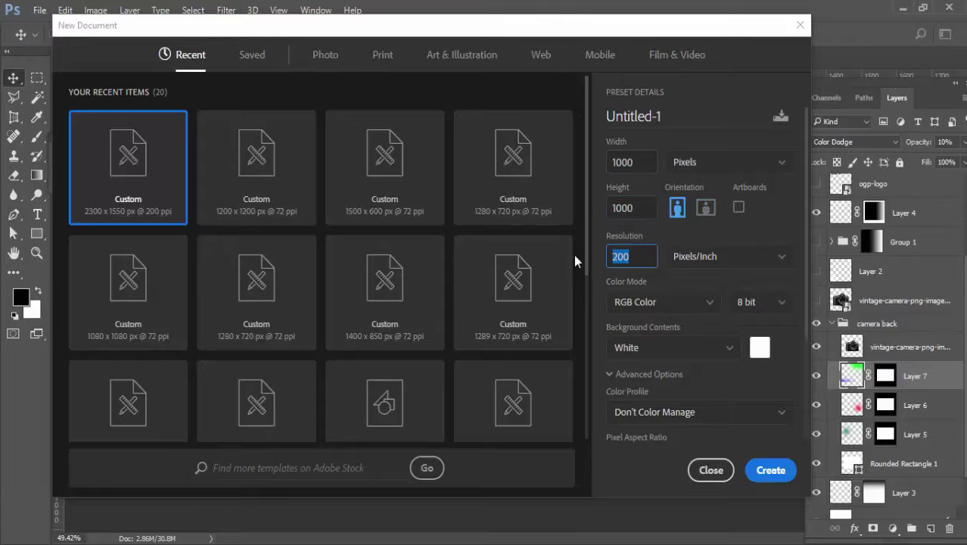
{"action": "type", "text": "72"}
{"action": "left_click", "coordinate": [698, 284]}
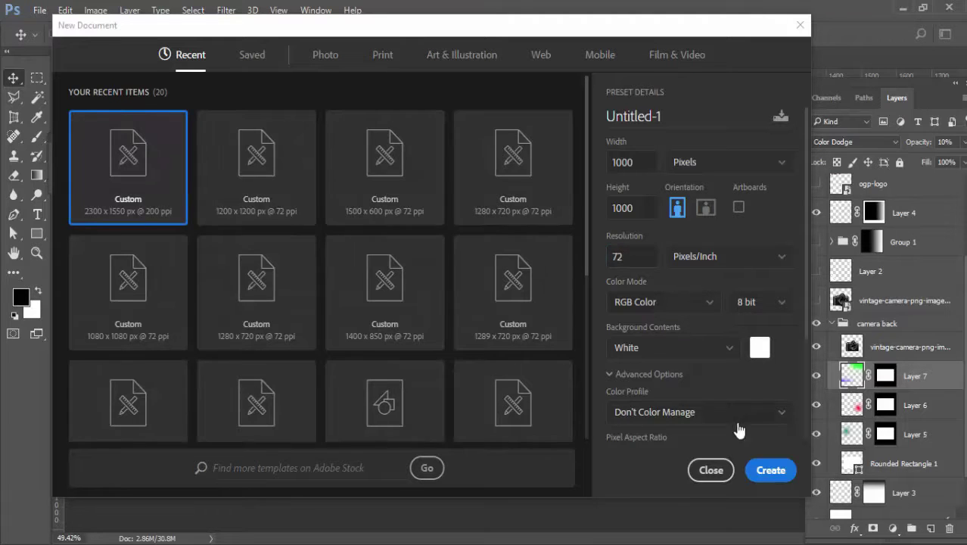
{"action": "left_click", "coordinate": [766, 469]}
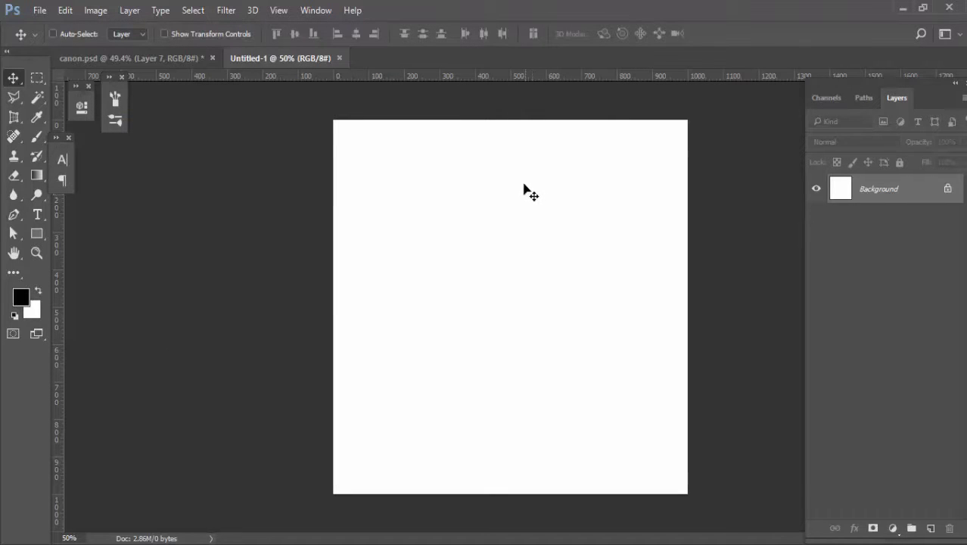
Step: Copy the camera image from canon.psd into Untitled-1, nudge it up, and unlock the background as Layer 0
{"action": "left_click", "coordinate": [168, 59]}
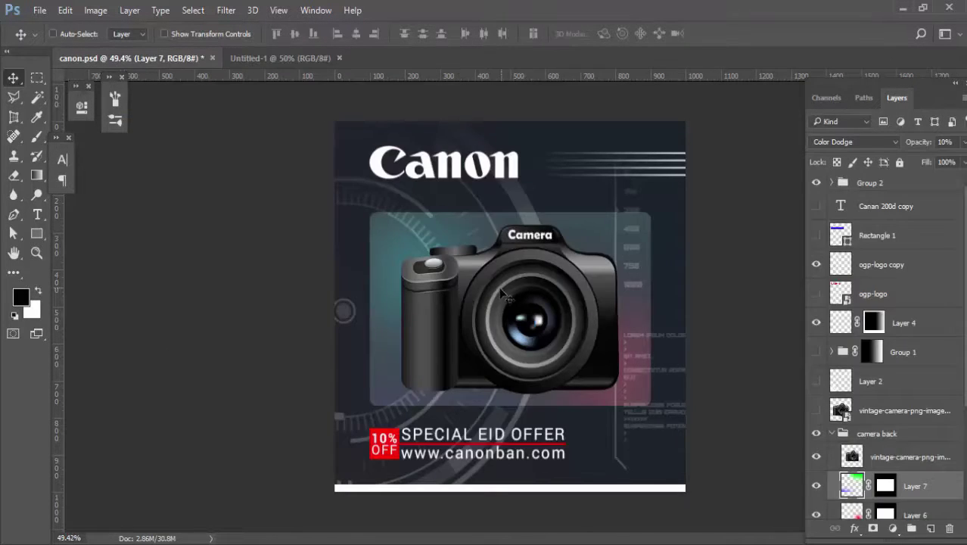
{"action": "left_click", "coordinate": [472, 279], "text": "ctrl"}
{"action": "mouse_move", "coordinate": [471, 280]}
{"action": "left_mouse_down"}
{"action": "mouse_move", "coordinate": [311, 98]}
{"action": "mouse_move", "coordinate": [443, 61]}
{"action": "mouse_move", "coordinate": [475, 124]}
{"action": "mouse_move", "coordinate": [516, 280]}
{"action": "mouse_move", "coordinate": [461, 285]}
{"action": "left_mouse_up"}
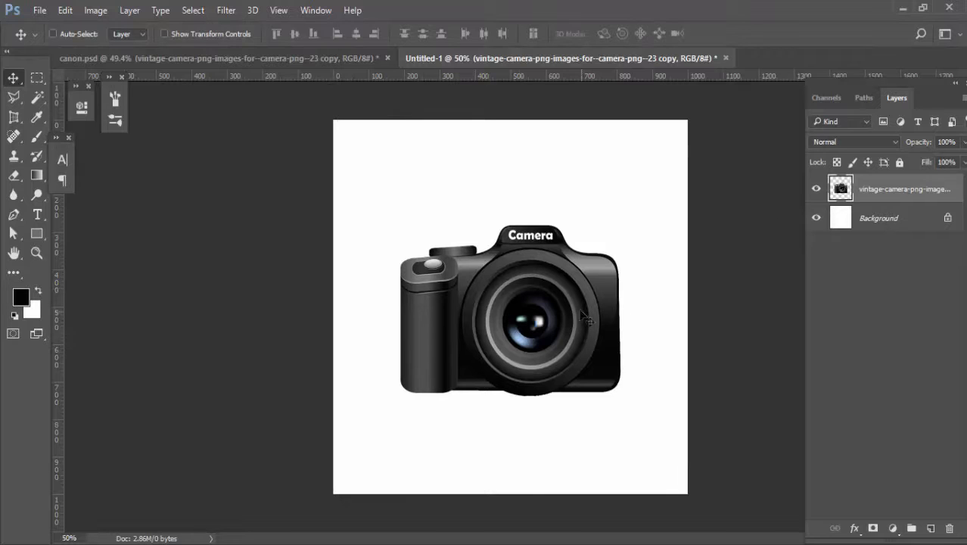
{"action": "key", "text": "Up"}
{"action": "key", "text": "Up"}
{"action": "key", "text": "Up"}
{"action": "key", "text": "Up"}
{"action": "key", "text": "Up"}
{"action": "key", "text": "Up"}
{"action": "key", "text": "Up"}
{"action": "key", "text": "Up"}
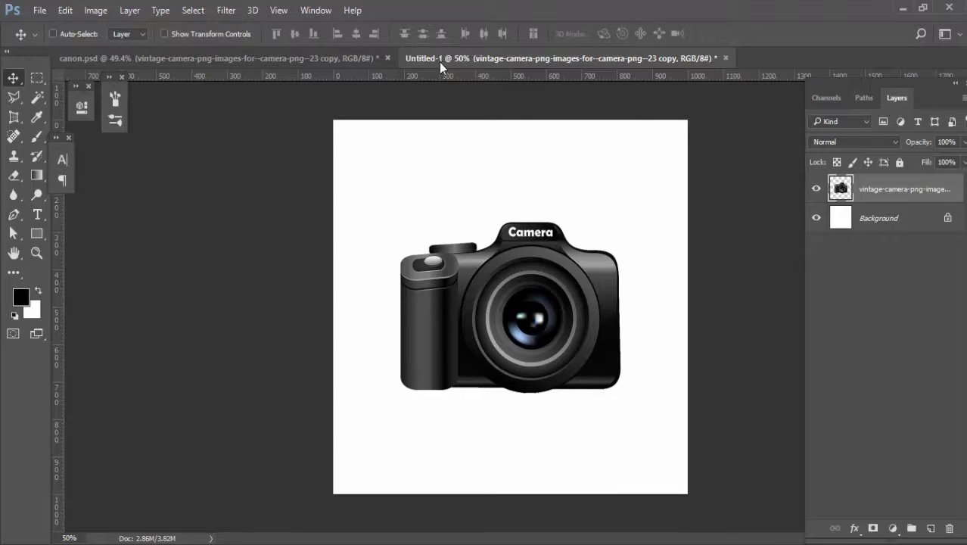
{"action": "left_click", "coordinate": [948, 218]}
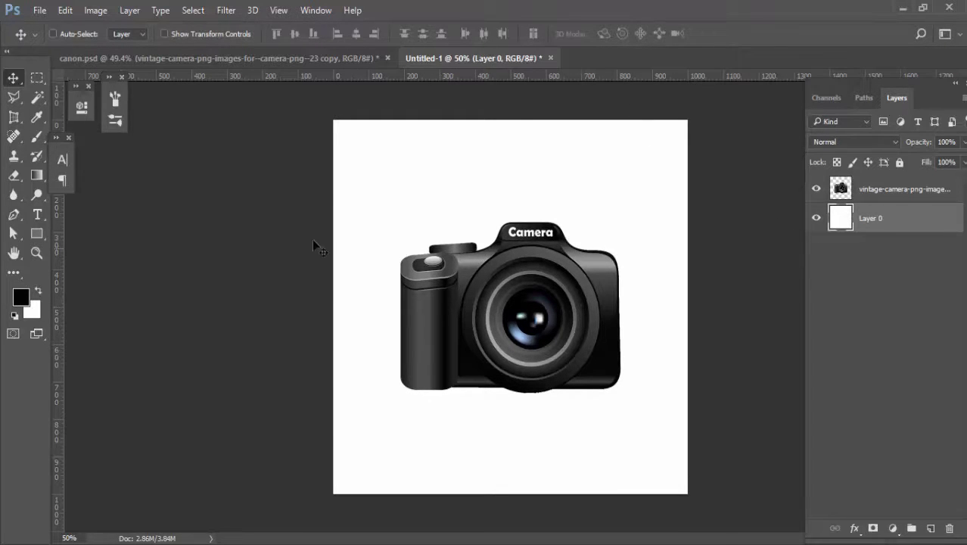
{"action": "left_click", "coordinate": [193, 56]}
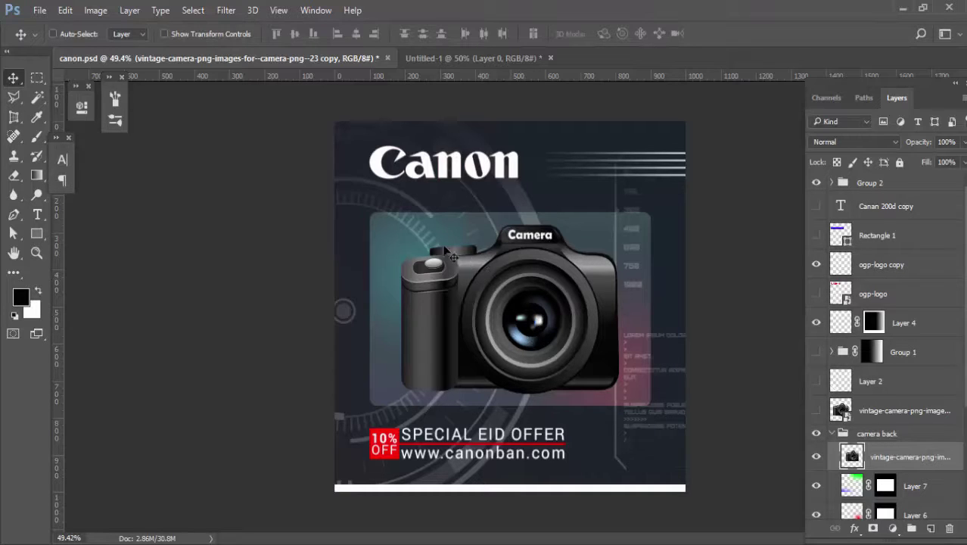
{"action": "left_click", "coordinate": [428, 58]}
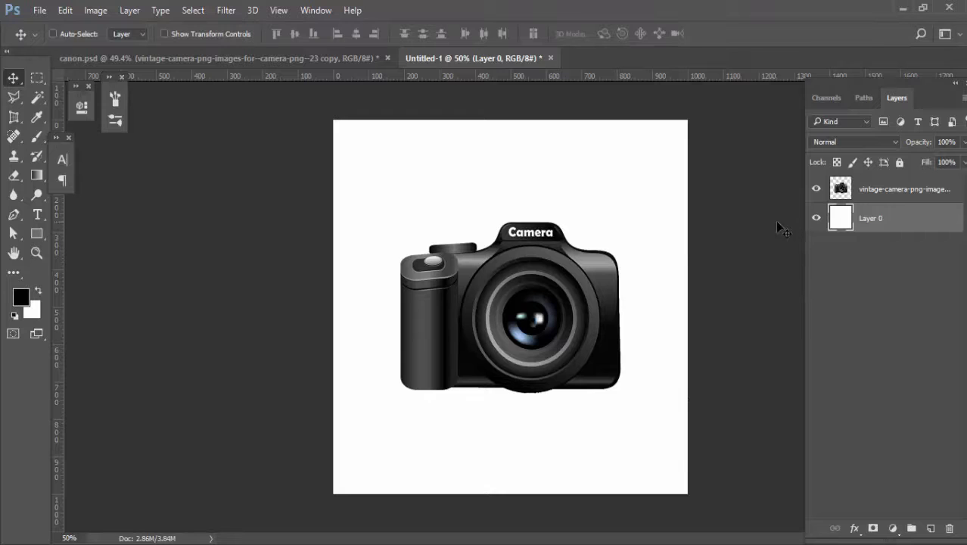
Step: Add a Gradient Overlay style to Layer 0 and bring up its gradient colours
{"action": "double_click", "coordinate": [951, 223]}
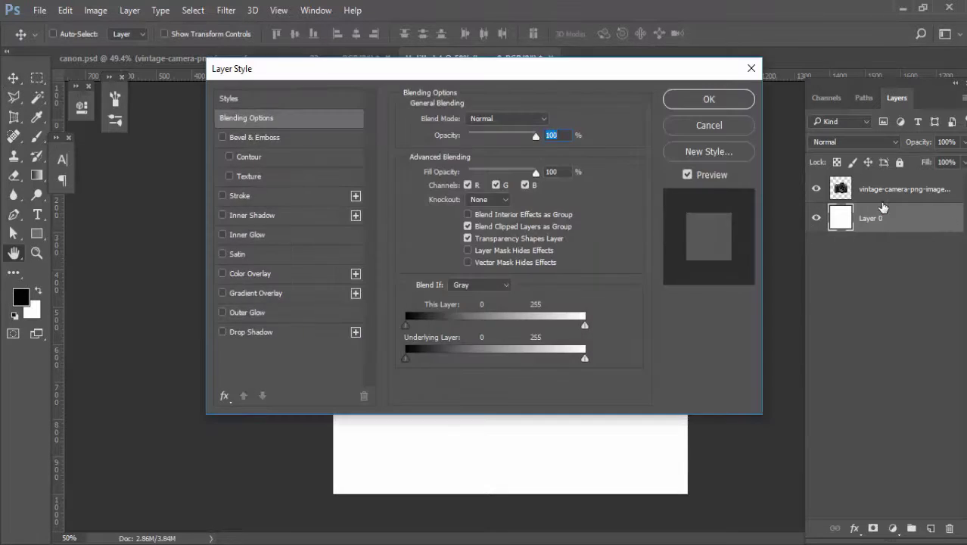
{"action": "left_click_drag", "start_coordinate": [454, 76], "coordinate": [689, 87]}
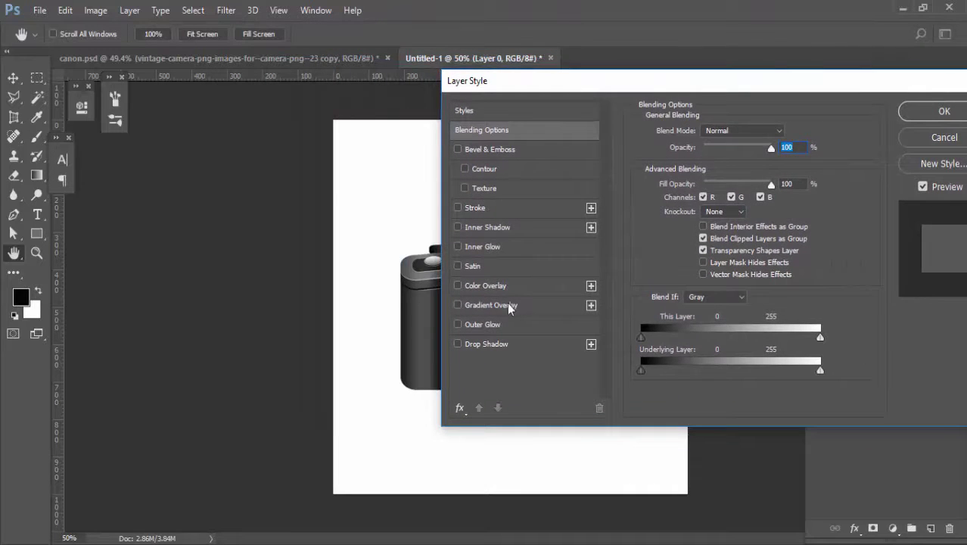
{"action": "left_click", "coordinate": [491, 304]}
{"action": "left_click_drag", "start_coordinate": [598, 81], "coordinate": [71, 172]}
{"action": "left_click_drag", "start_coordinate": [187, 158], "coordinate": [48, 84]}
{"action": "left_click", "coordinate": [47, 164]}
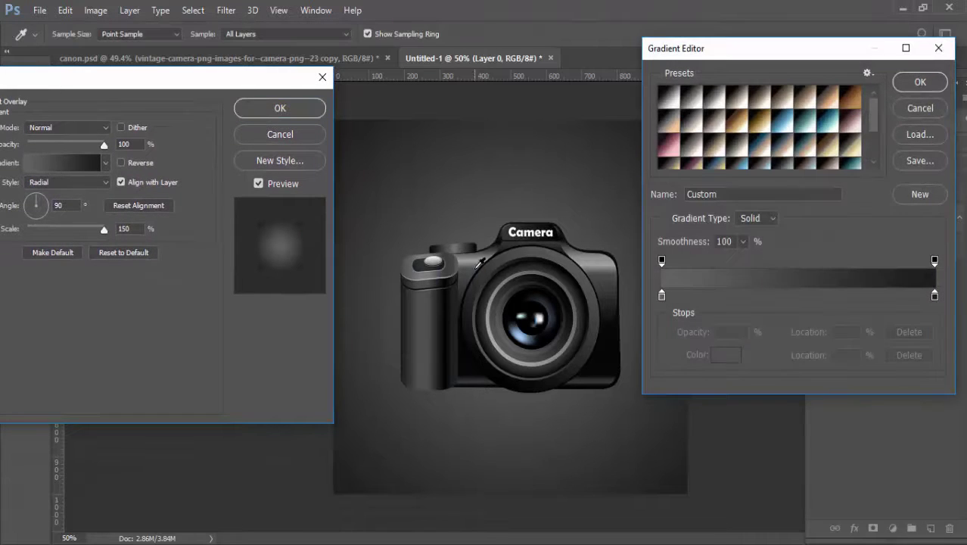
{"action": "double_click", "coordinate": [662, 296]}
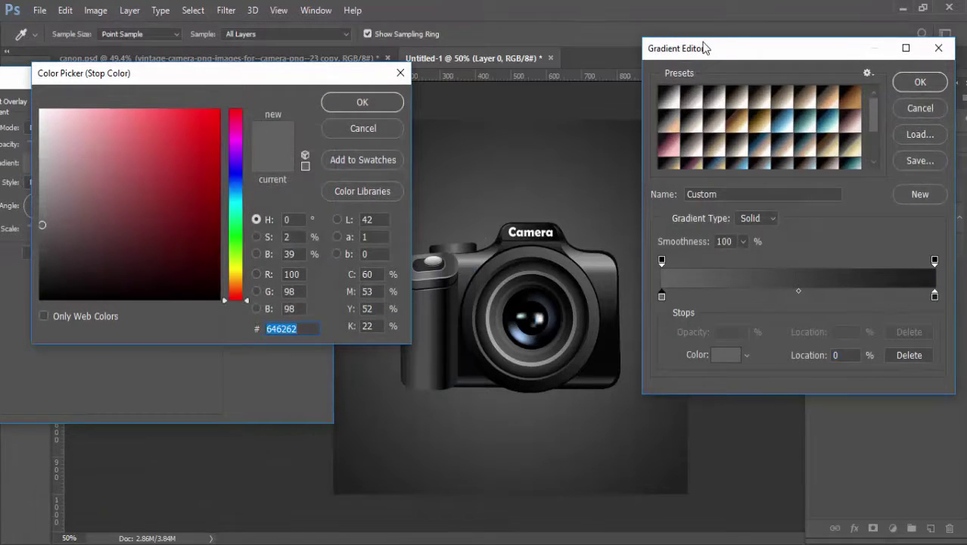
{"action": "key", "text": "Escape"}
{"action": "left_click_drag", "start_coordinate": [702, 46], "coordinate": [103, 82]}
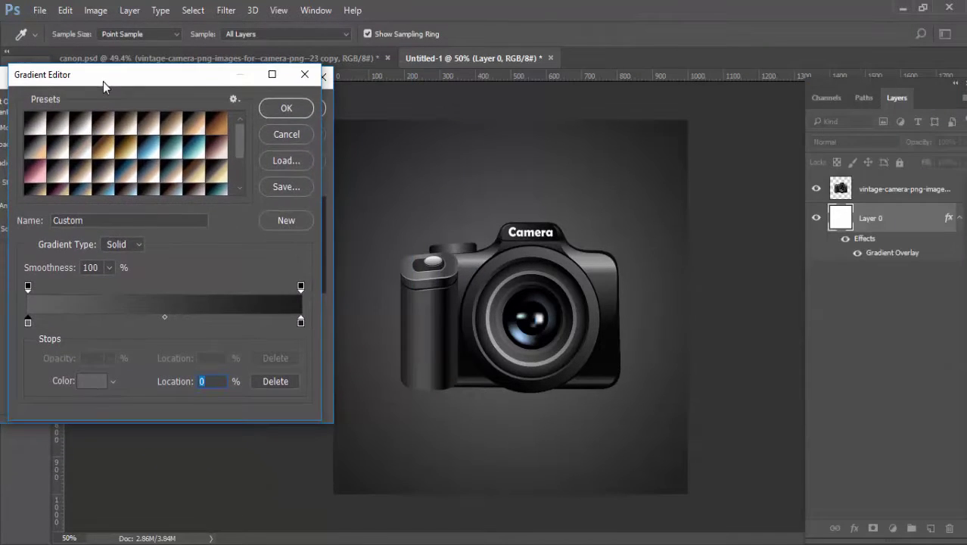
Step: Set the gradient's left stop to the camera-body grey 4d4d4d
{"action": "double_click", "coordinate": [27, 323]}
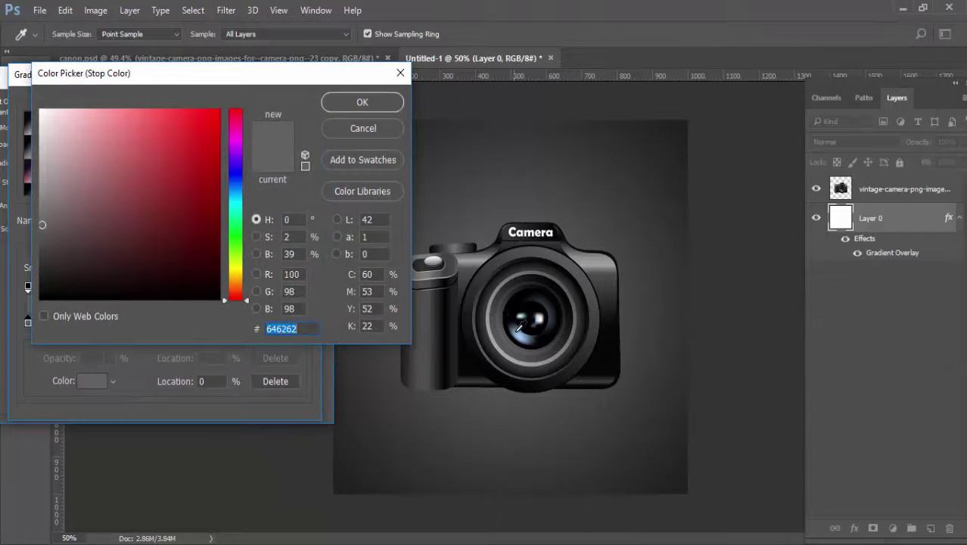
{"action": "left_click", "coordinate": [517, 322]}
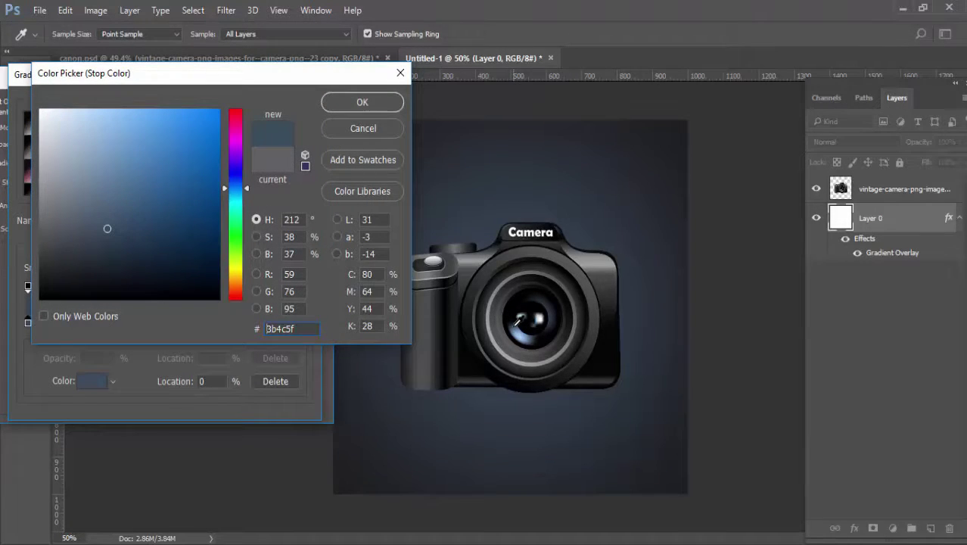
{"action": "left_click", "coordinate": [521, 264]}
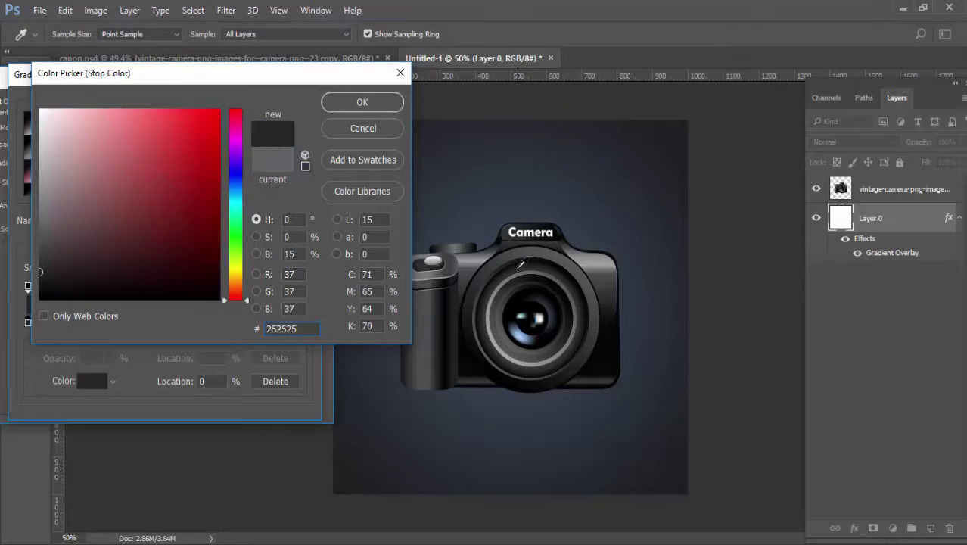
{"action": "left_click", "coordinate": [534, 261]}
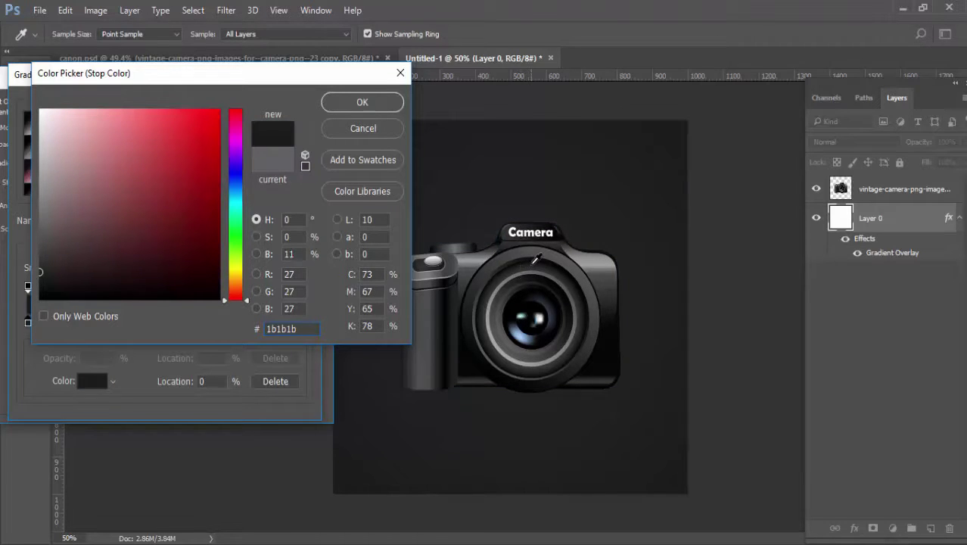
{"action": "left_click", "coordinate": [597, 269]}
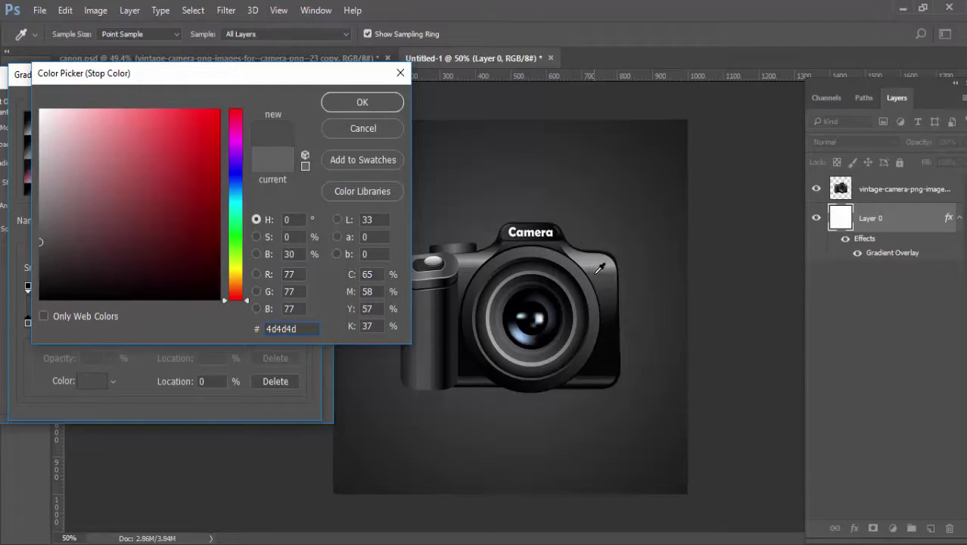
{"action": "left_click", "coordinate": [363, 104]}
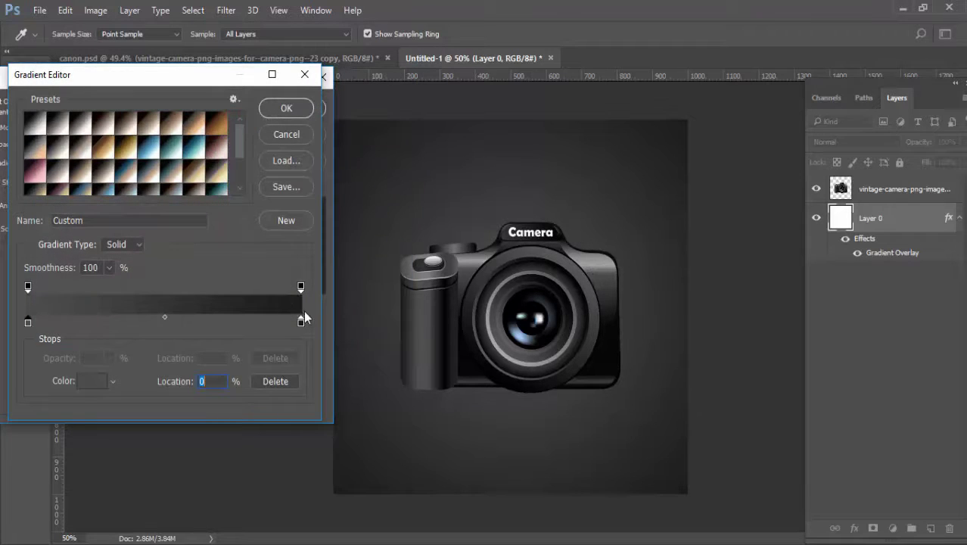
Step: Set the right stop to the lens's dark tone 10151a and accept the gradient
{"action": "double_click", "coordinate": [301, 321]}
{"action": "left_click", "coordinate": [538, 335]}
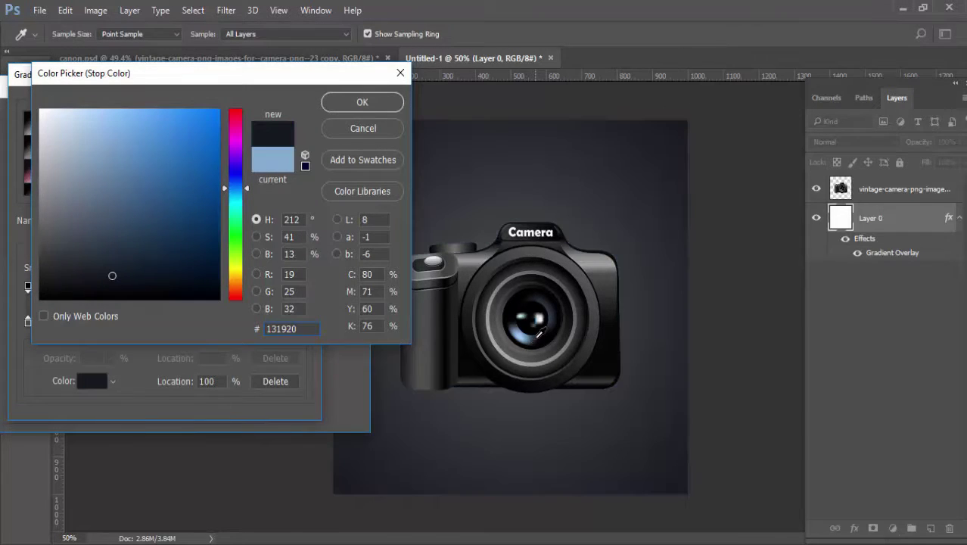
{"action": "left_click", "coordinate": [538, 333]}
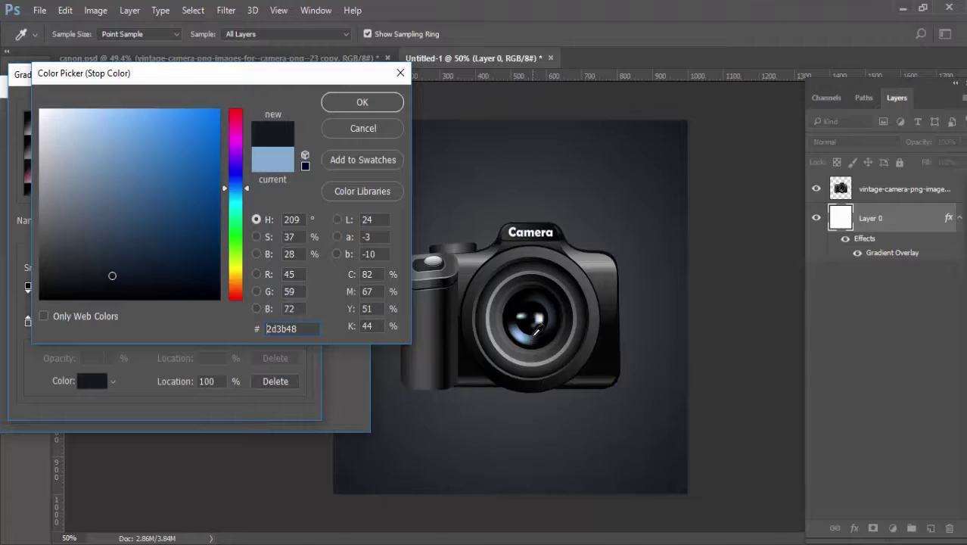
{"action": "left_click", "coordinate": [538, 335]}
{"action": "left_click", "coordinate": [540, 339]}
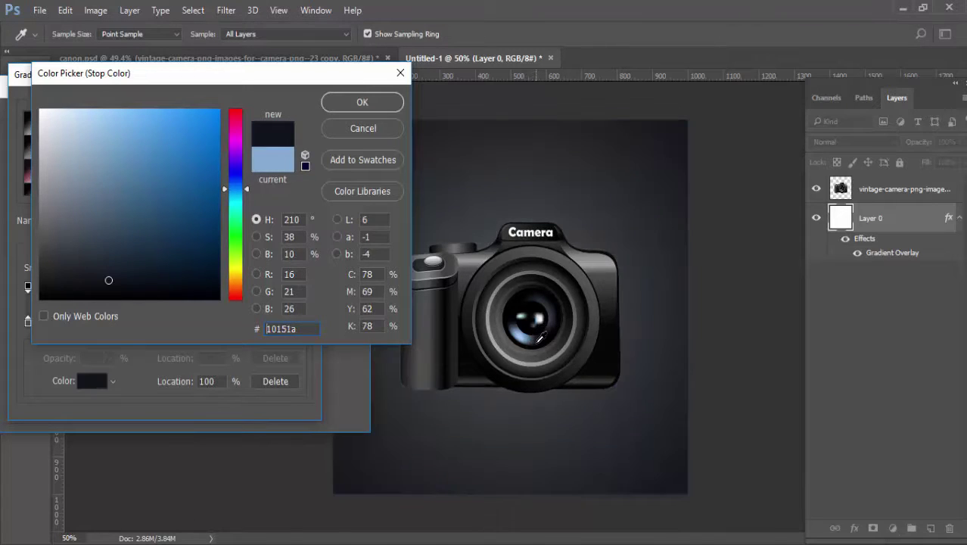
{"action": "left_click", "coordinate": [360, 103]}
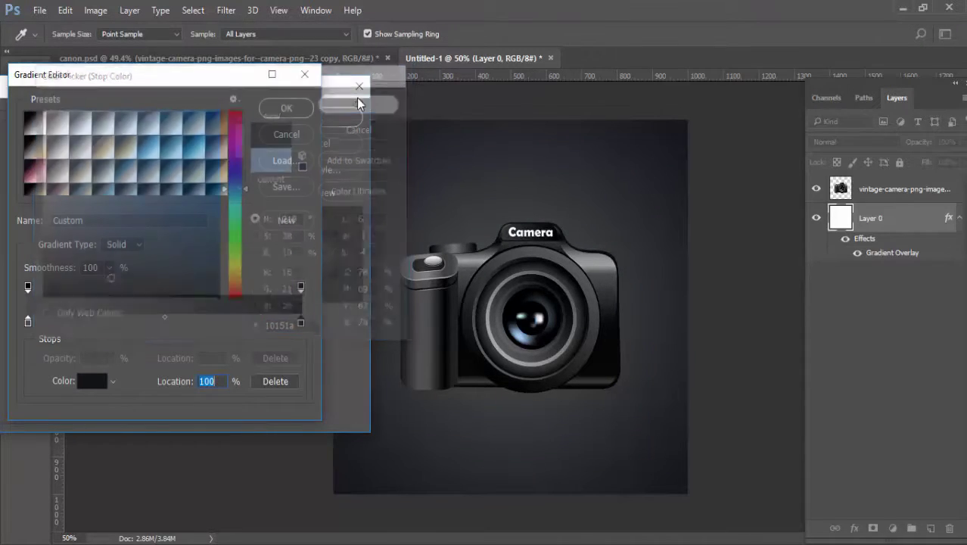
{"action": "left_click", "coordinate": [300, 108]}
Step: Apply the gradient overlay and compare with the finished Canon ad
{"action": "left_click", "coordinate": [340, 120]}
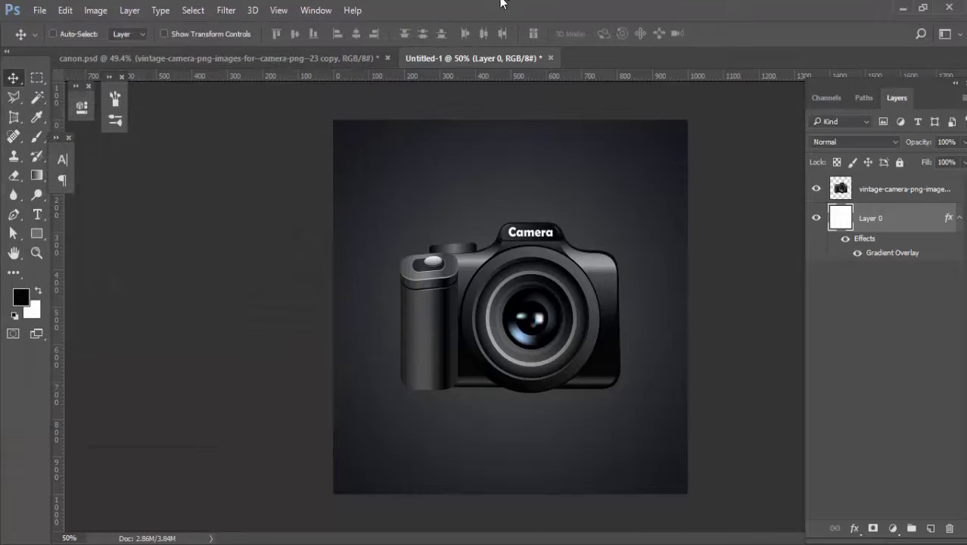
{"action": "left_click", "coordinate": [307, 56]}
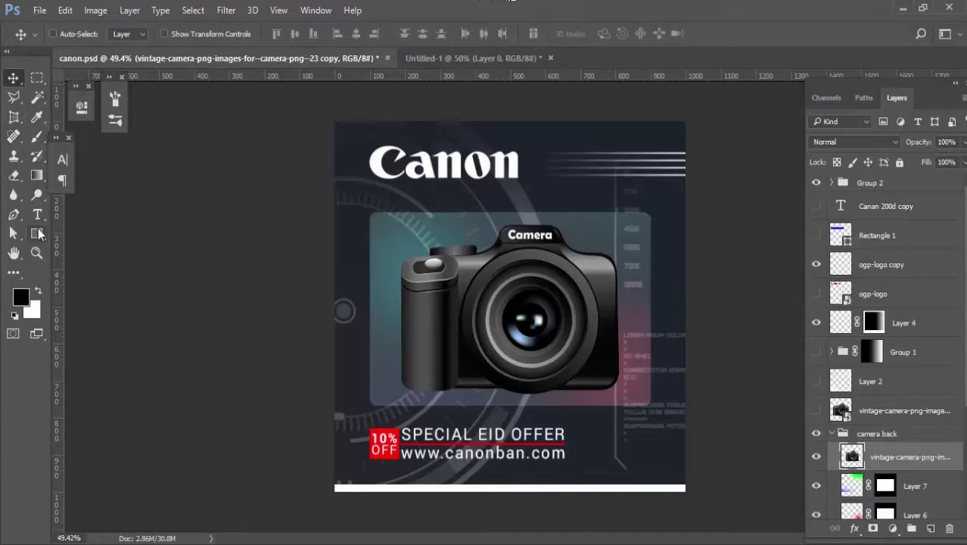
{"action": "left_click", "coordinate": [423, 59]}
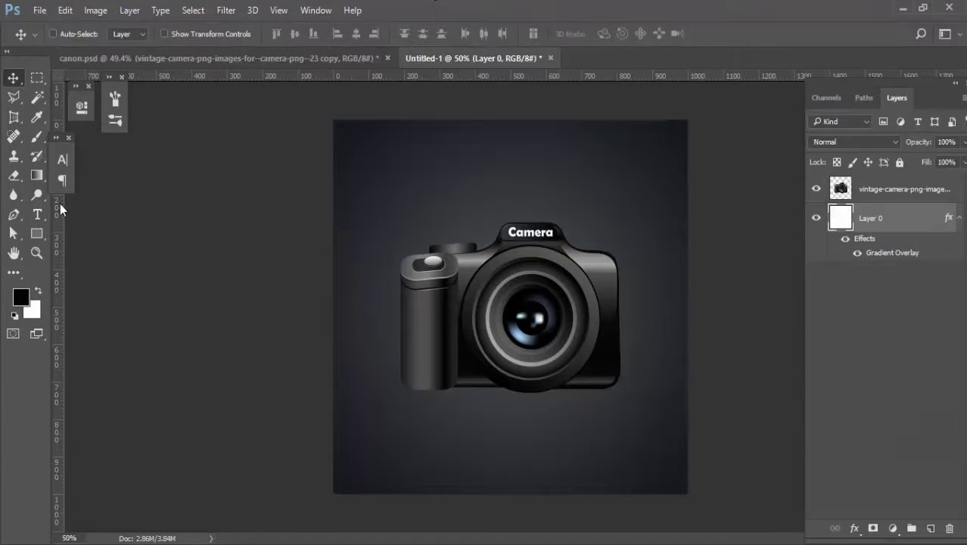
Step: Draw a white-filled rounded rectangle around the camera and nudge it to centre
{"action": "right_click", "coordinate": [37, 233]}
{"action": "left_click", "coordinate": [111, 246]}
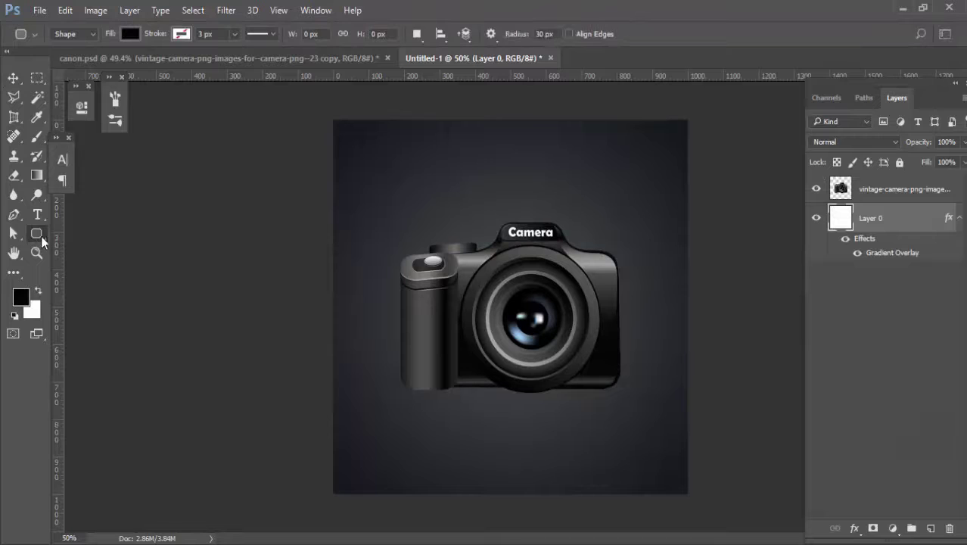
{"action": "left_click_drag", "start_coordinate": [377, 213], "coordinate": [672, 404]}
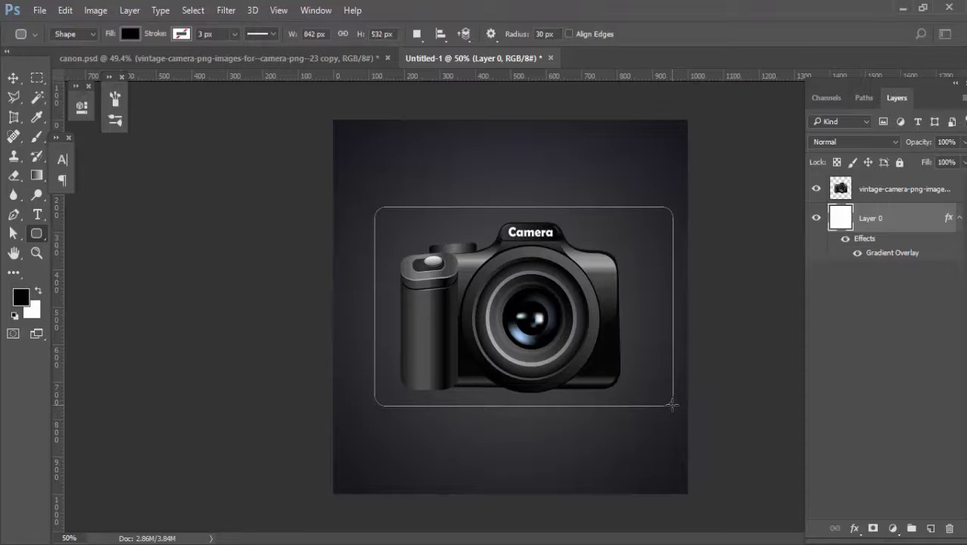
{"action": "key", "text": "v"}
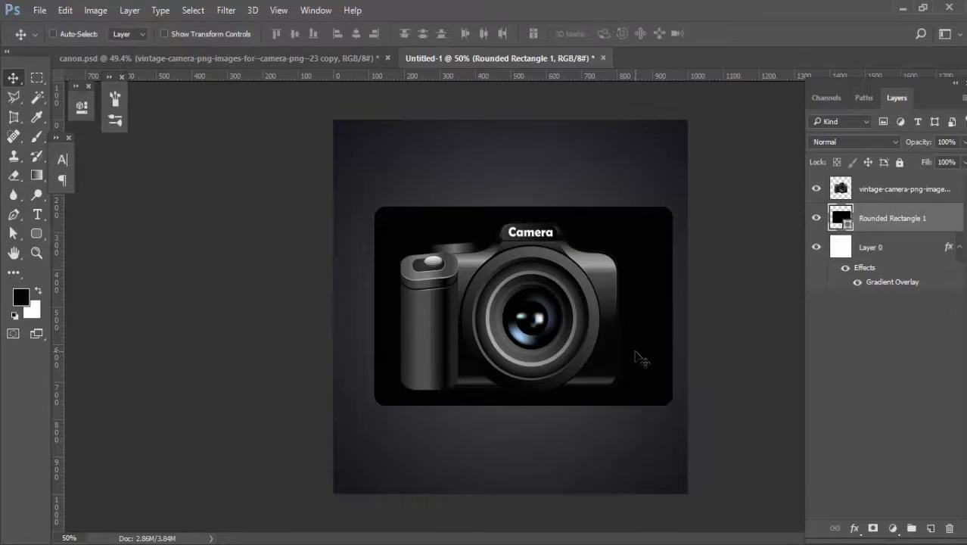
{"action": "key", "text": "Down"}
{"action": "key", "text": "Down"}
{"action": "key", "text": "Down"}
{"action": "key", "text": "Down"}
{"action": "key", "text": "Down"}
{"action": "key", "text": "Down"}
{"action": "key", "text": "Down"}
{"action": "key", "text": "Down"}
{"action": "key", "text": "Down"}
{"action": "key", "text": "Down"}
{"action": "key", "text": "Down"}
{"action": "key", "text": "Down"}
{"action": "key", "text": "Left"}
{"action": "key", "text": "Left"}
{"action": "key", "text": "Left"}
{"action": "key", "text": "Left"}
{"action": "key", "text": "Left"}
{"action": "key", "text": "Left"}
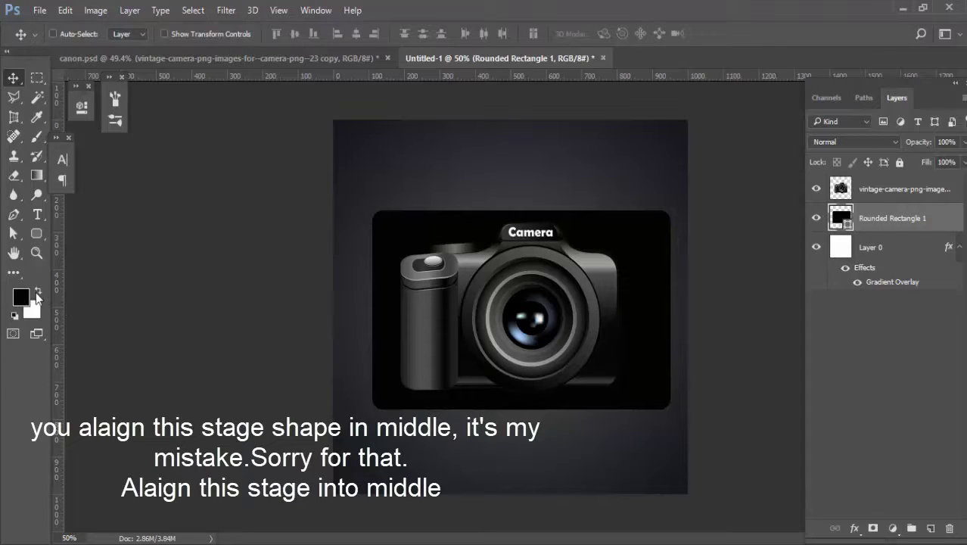
{"action": "key", "text": "alt+BackSpace"}
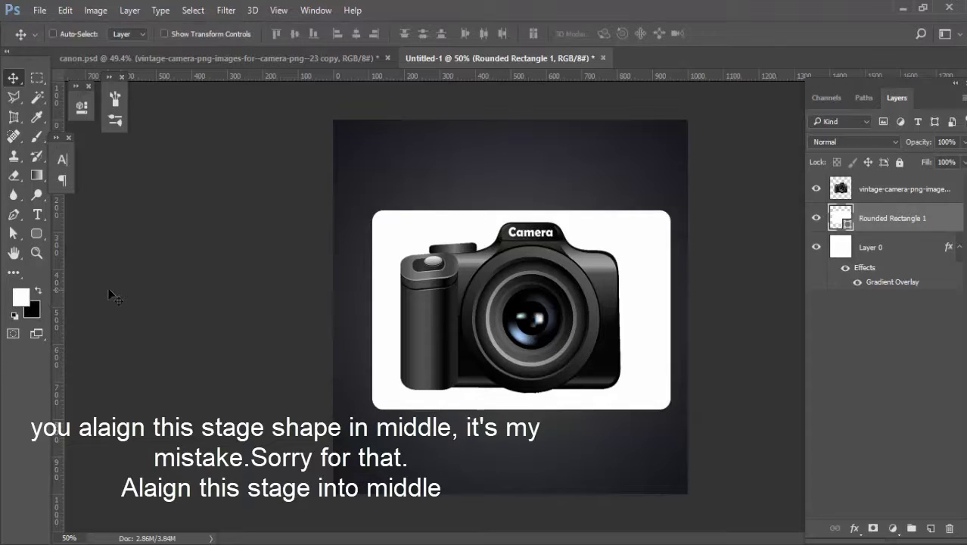
{"action": "left_click", "coordinate": [519, 326], "text": "ctrl"}
Step: Nudge the camera right and set Rounded Rectangle 1 to Soft Light at 80% opacity
{"action": "key", "text": "Right"}
{"action": "key", "text": "Right"}
{"action": "key", "text": "Right"}
{"action": "key", "text": "Right"}
{"action": "key", "text": "Right"}
{"action": "key", "text": "Right"}
{"action": "key", "text": "Right"}
{"action": "key", "text": "Right"}
{"action": "key", "text": "Right"}
{"action": "key", "text": "Right"}
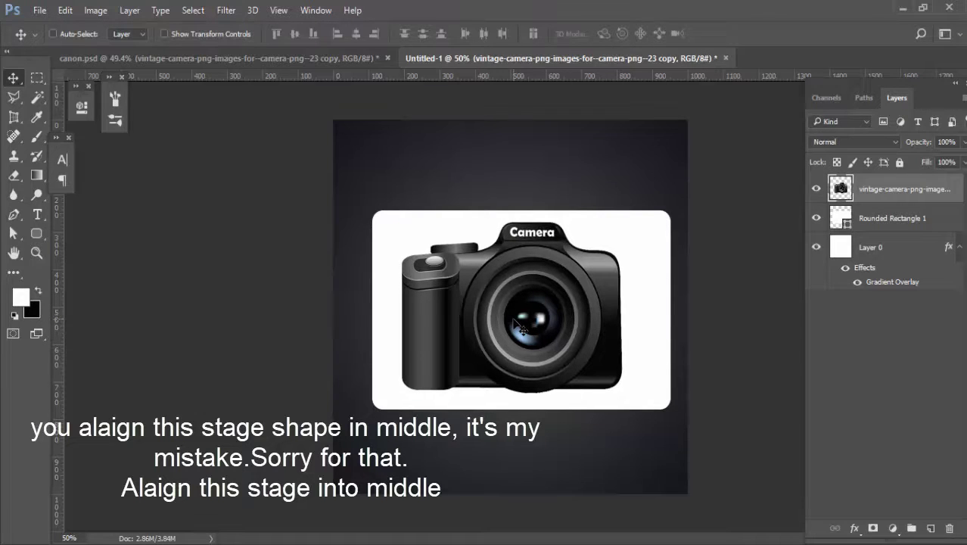
{"action": "left_click", "coordinate": [903, 217]}
{"action": "left_click", "coordinate": [862, 143]}
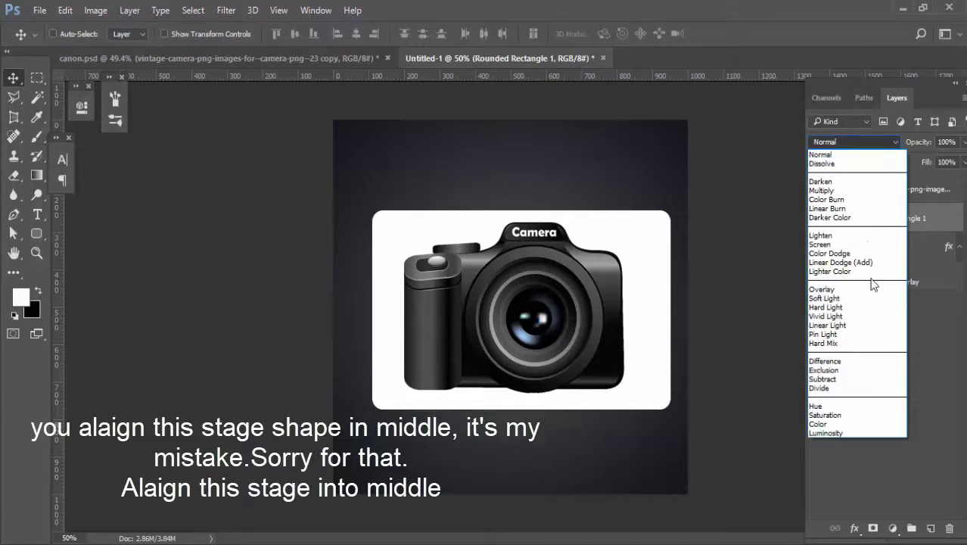
{"action": "left_click", "coordinate": [831, 302]}
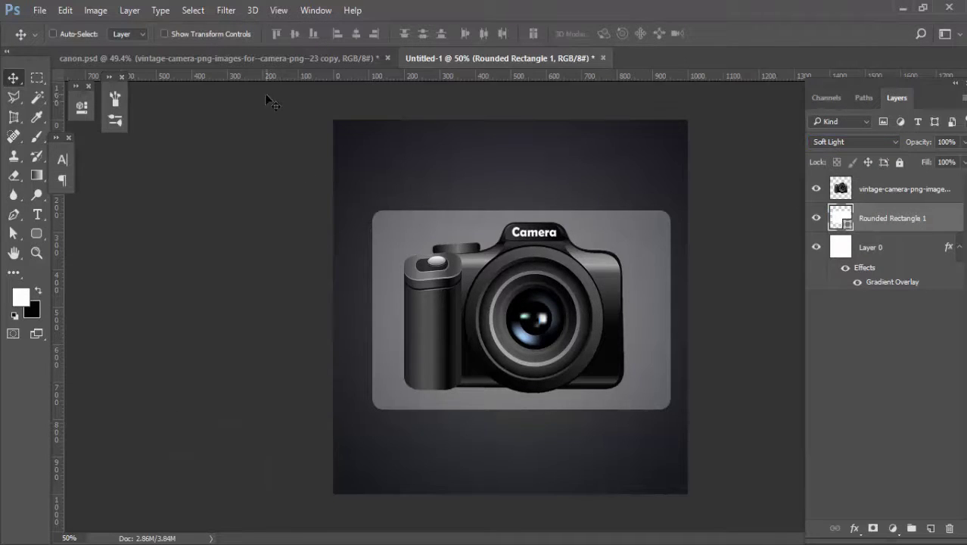
{"action": "left_click", "coordinate": [958, 144]}
{"action": "type", "text": "80"}
{"action": "key", "text": "Return"}
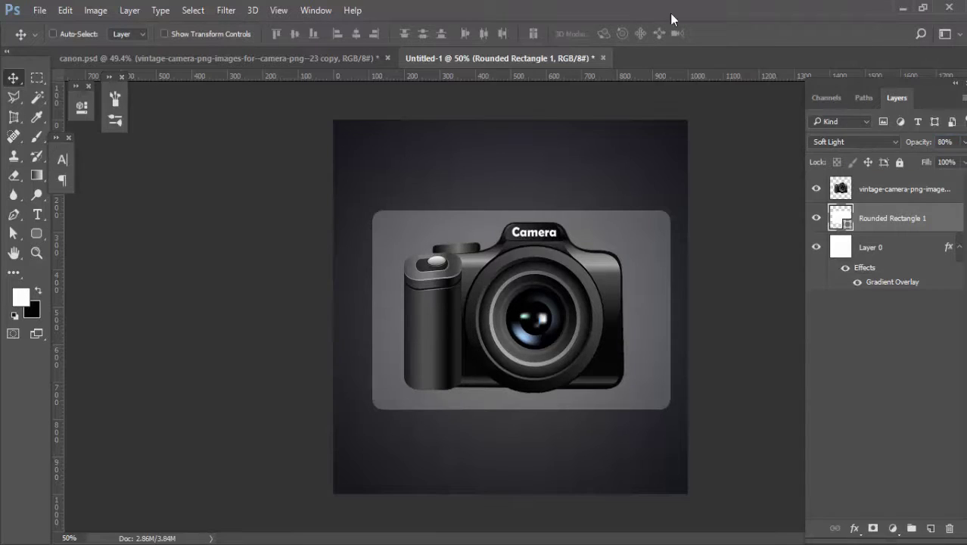
Step: Compare the panel against the finished Canon ad
{"action": "left_click", "coordinate": [253, 58]}
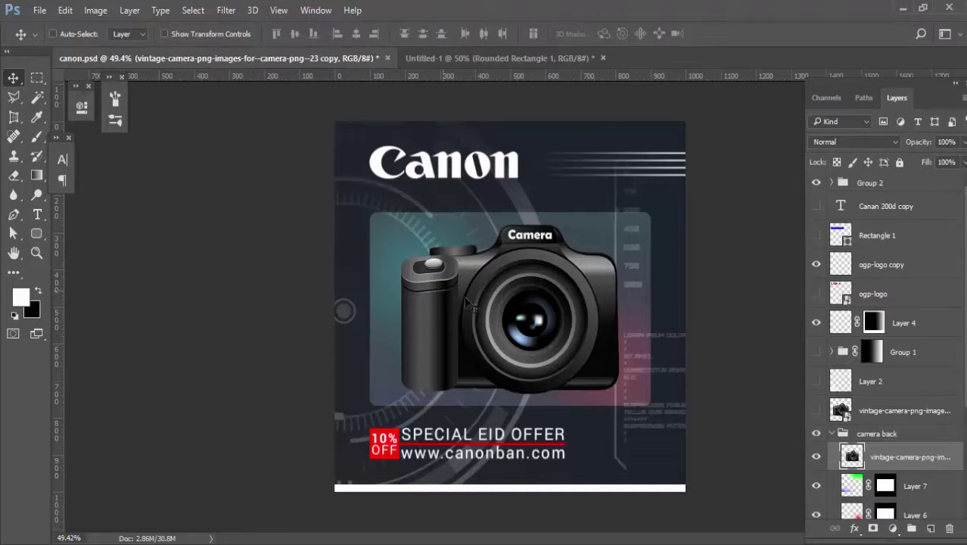
{"action": "scroll", "coordinate": [848, 352], "scroll_direction": "down", "scroll_amount": 5}
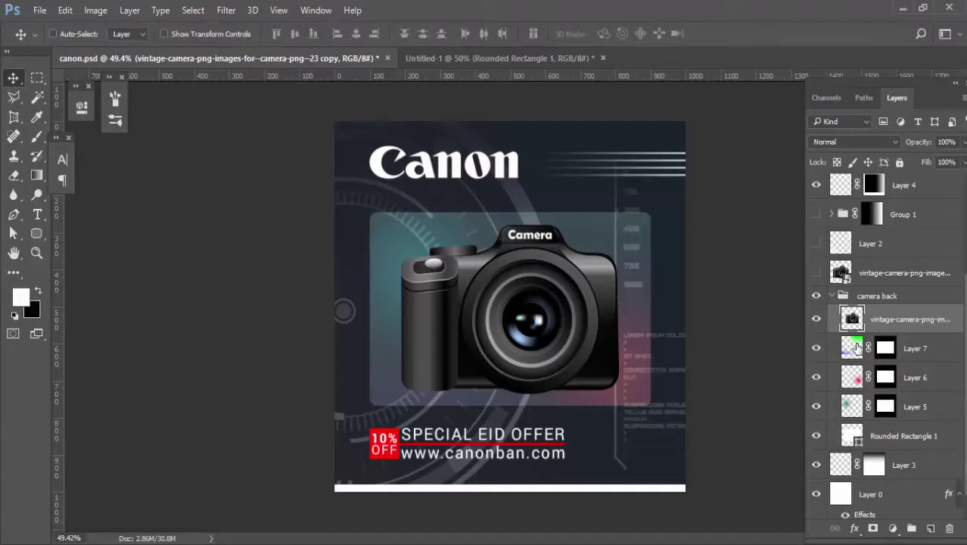
{"action": "left_click", "coordinate": [484, 58]}
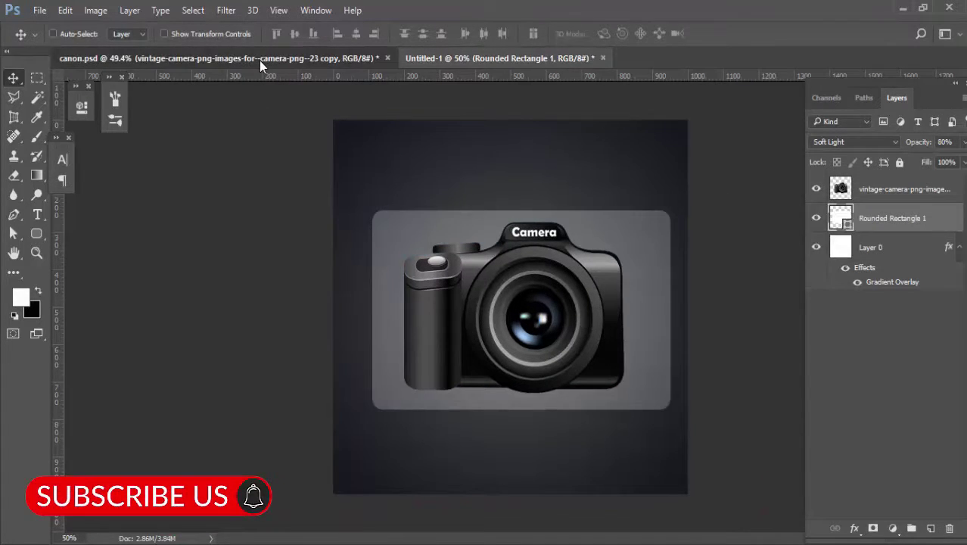
{"action": "left_click", "coordinate": [263, 60]}
{"action": "left_click", "coordinate": [560, 59]}
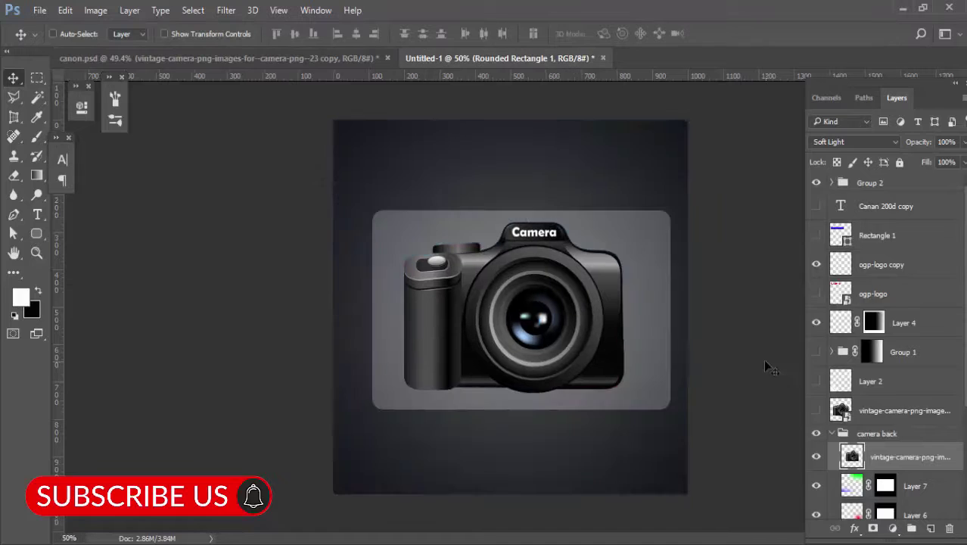
Step: Add a new Layer 1 with red ff0000 foreground and a soft round brush
{"action": "left_click", "coordinate": [931, 529]}
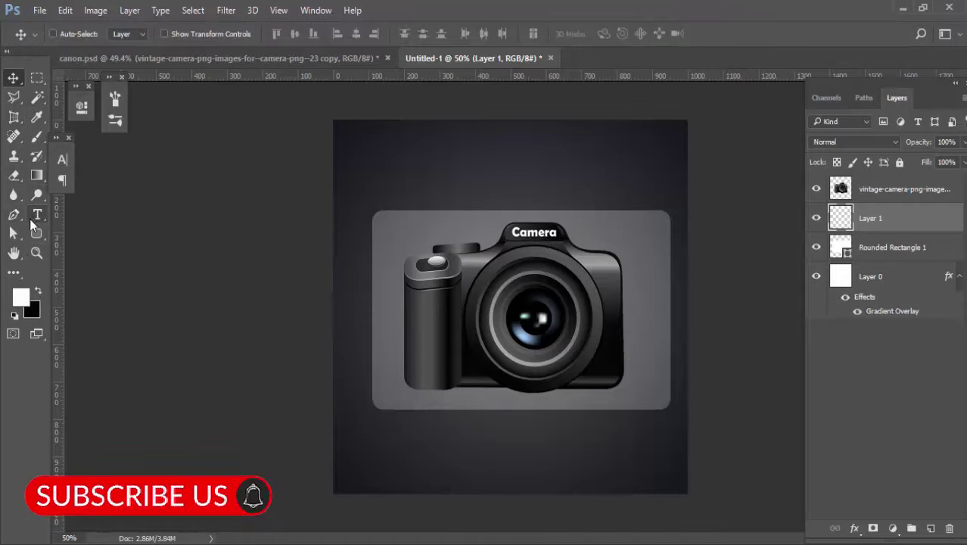
{"action": "left_click", "coordinate": [21, 296]}
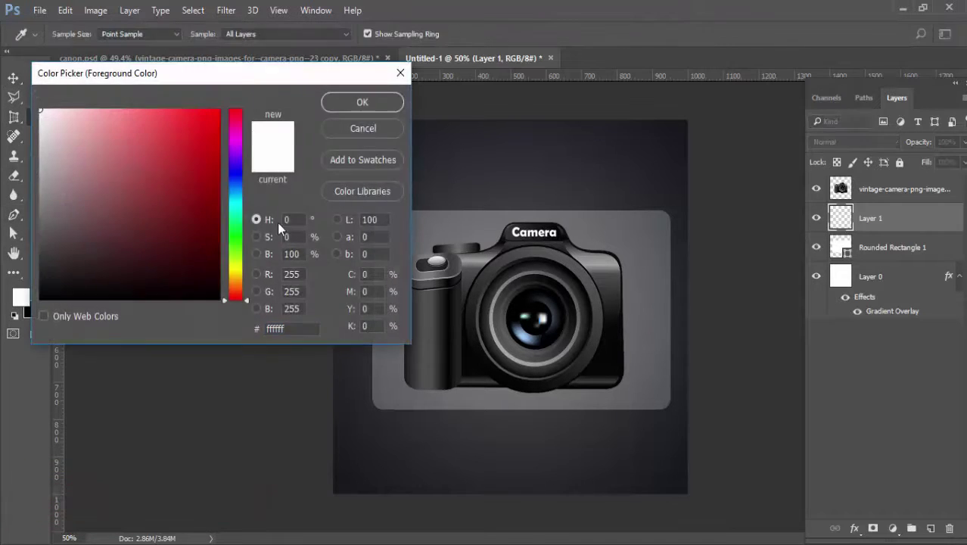
{"action": "type", "text": "ff0000"}
{"action": "left_click", "coordinate": [378, 102]}
{"action": "key", "text": "b"}
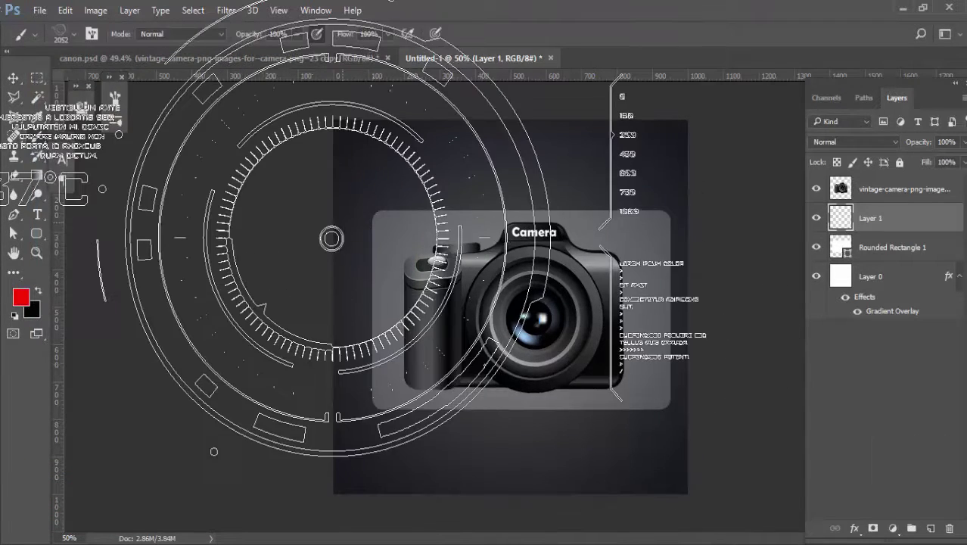
{"action": "left_click", "coordinate": [70, 36]}
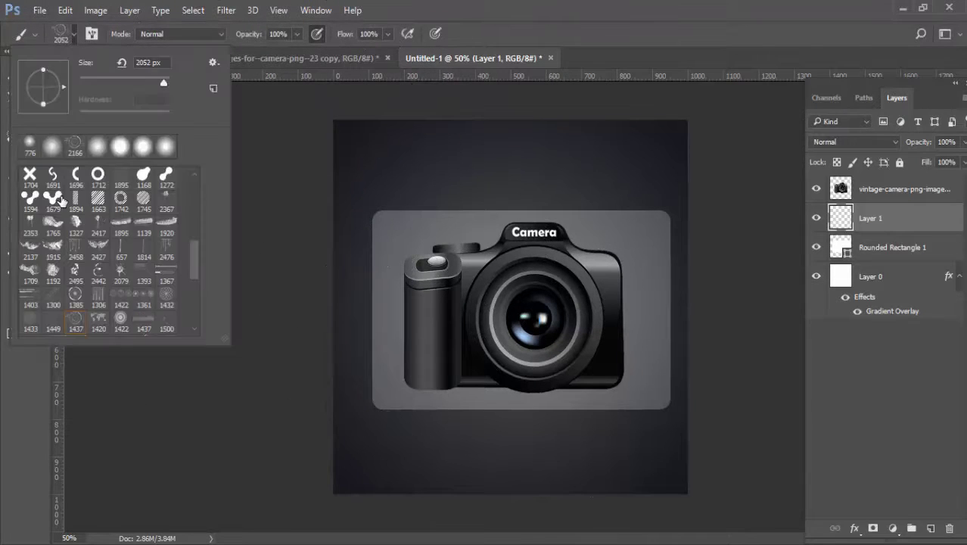
{"action": "scroll", "coordinate": [111, 190], "scroll_direction": "up", "scroll_amount": 10}
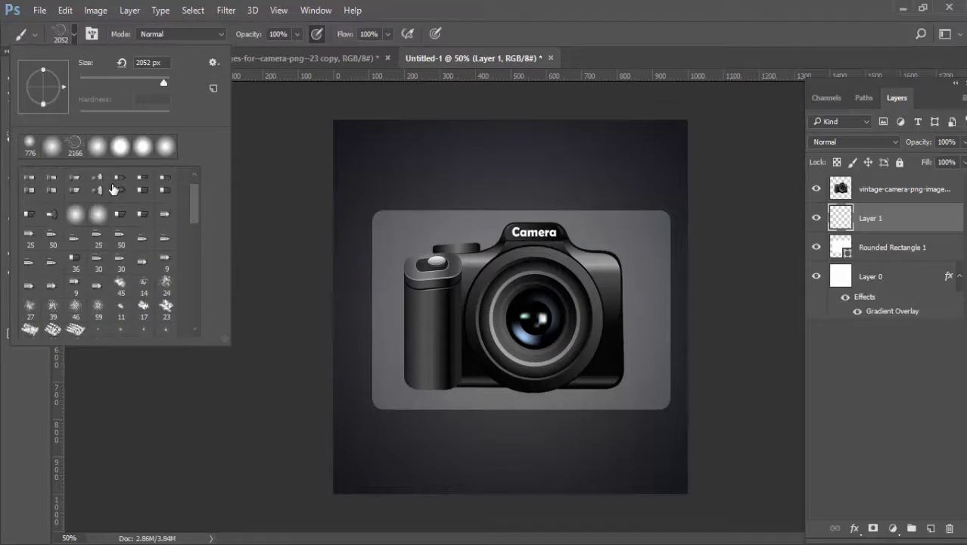
{"action": "left_click", "coordinate": [33, 180]}
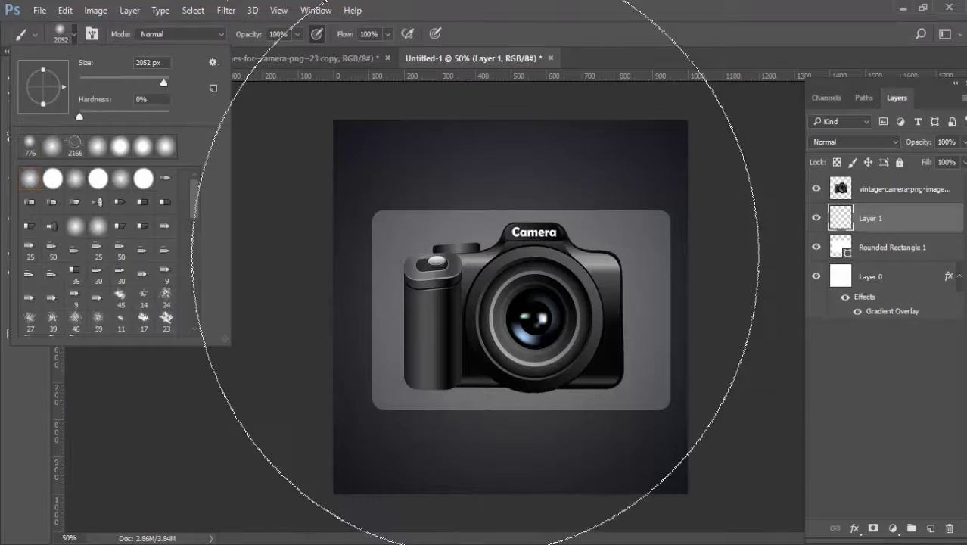
{"action": "key", "text": "Return"}
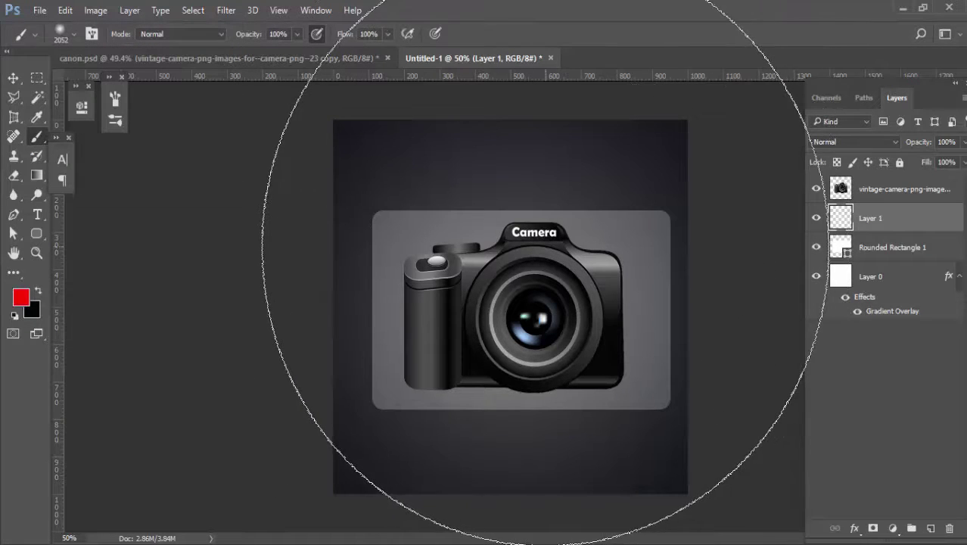
Step: Paint a soft red glow over the lower-right corner with an 848 px brush
{"action": "left_click_drag", "start_coordinate": [548, 250], "coordinate": [290, 274]}
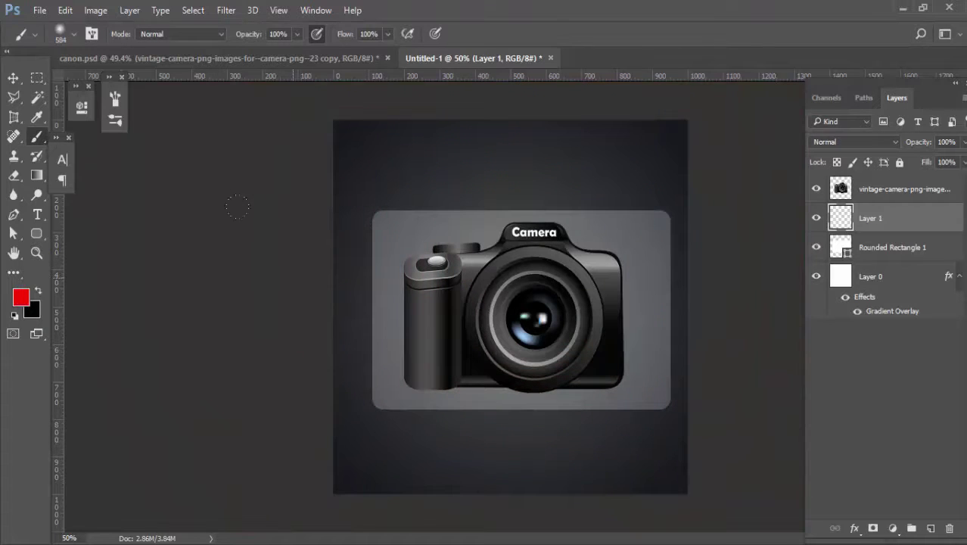
{"action": "mouse_move", "coordinate": [552, 382]}
{"action": "left_mouse_down"}
{"action": "mouse_move", "coordinate": [658, 439]}
{"action": "mouse_move", "coordinate": [667, 330]}
{"action": "left_mouse_up"}
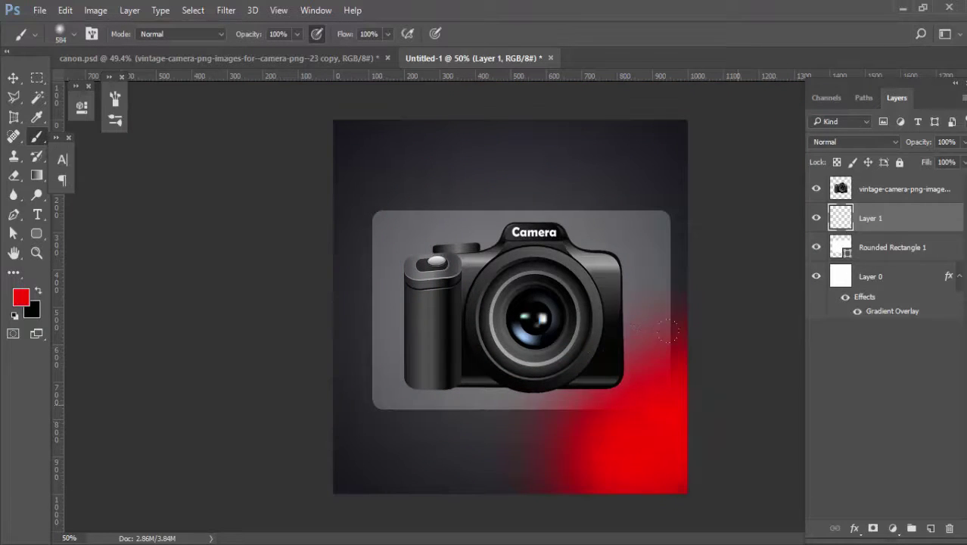
{"action": "key", "text": "ctrl+z"}
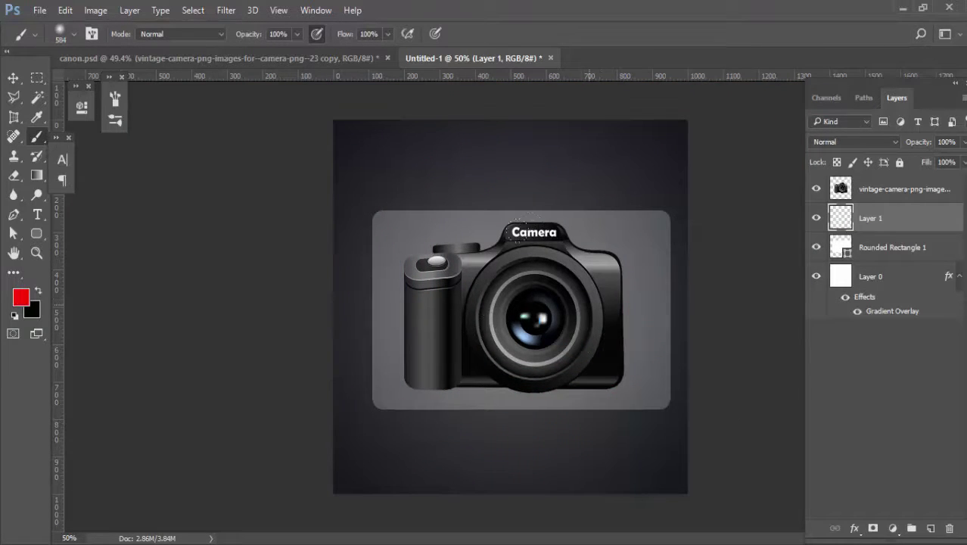
{"action": "mouse_move", "coordinate": [587, 304]}
{"action": "left_mouse_down"}
{"action": "mouse_move", "coordinate": [615, 304]}
{"action": "mouse_move", "coordinate": [624, 209]}
{"action": "left_mouse_up"}
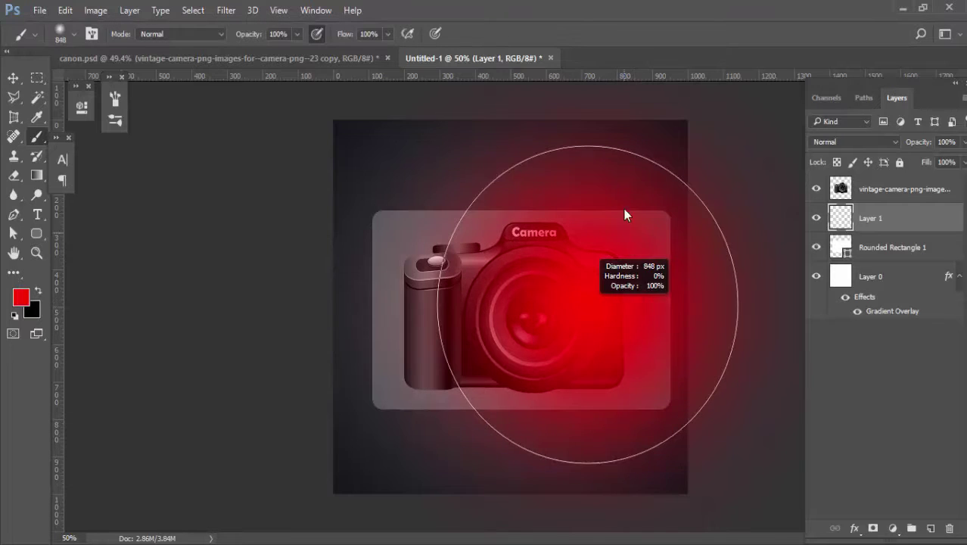
{"action": "left_click_drag", "start_coordinate": [625, 166], "coordinate": [626, 167]}
{"action": "scroll", "coordinate": [636, 409], "scroll_direction": "down", "scroll_amount": 1}
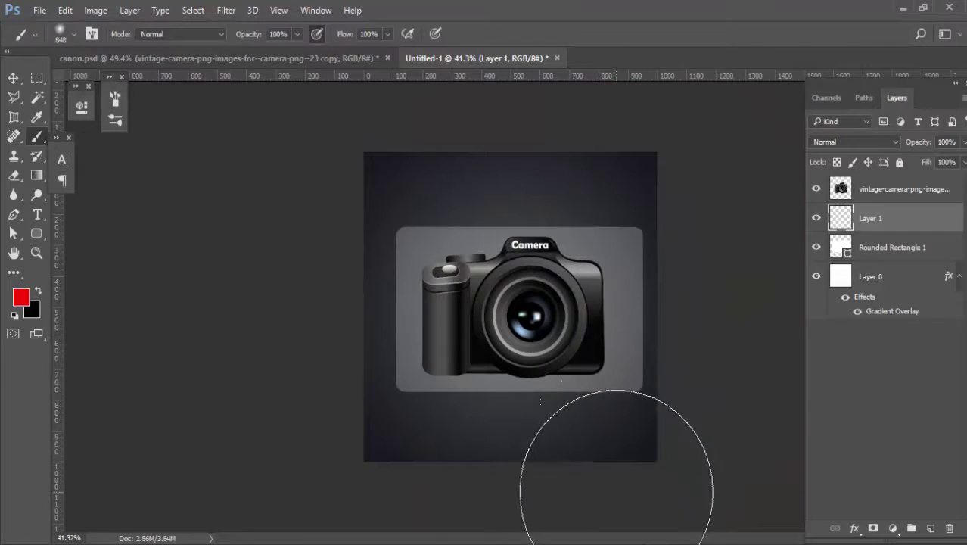
{"action": "mouse_move", "coordinate": [673, 487]}
{"action": "left_mouse_down"}
{"action": "mouse_move", "coordinate": [721, 433]}
{"action": "mouse_move", "coordinate": [730, 447]}
{"action": "mouse_move", "coordinate": [648, 428]}
{"action": "left_mouse_up"}
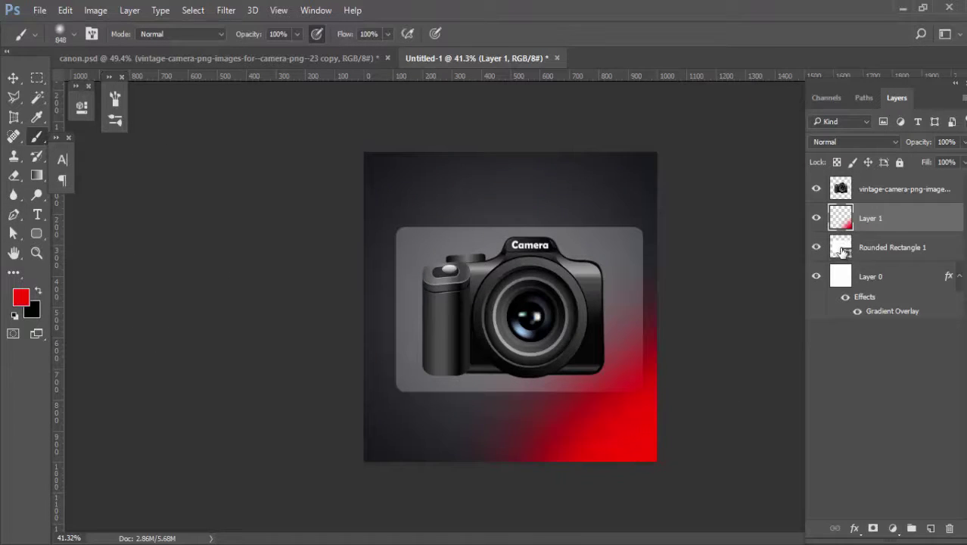
Step: Set Layer 1's blend mode to Color Dodge
{"action": "left_click", "coordinate": [850, 144]}
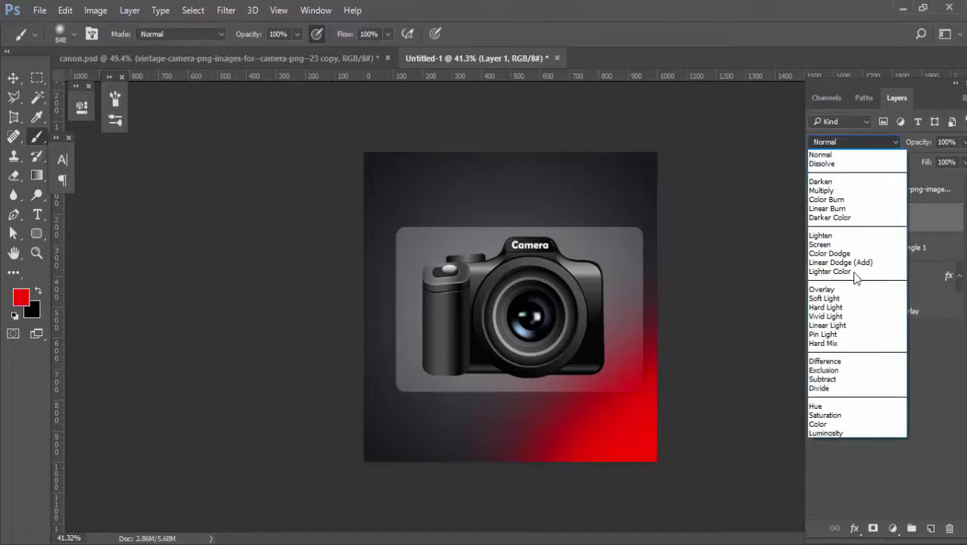
{"action": "left_click", "coordinate": [841, 252]}
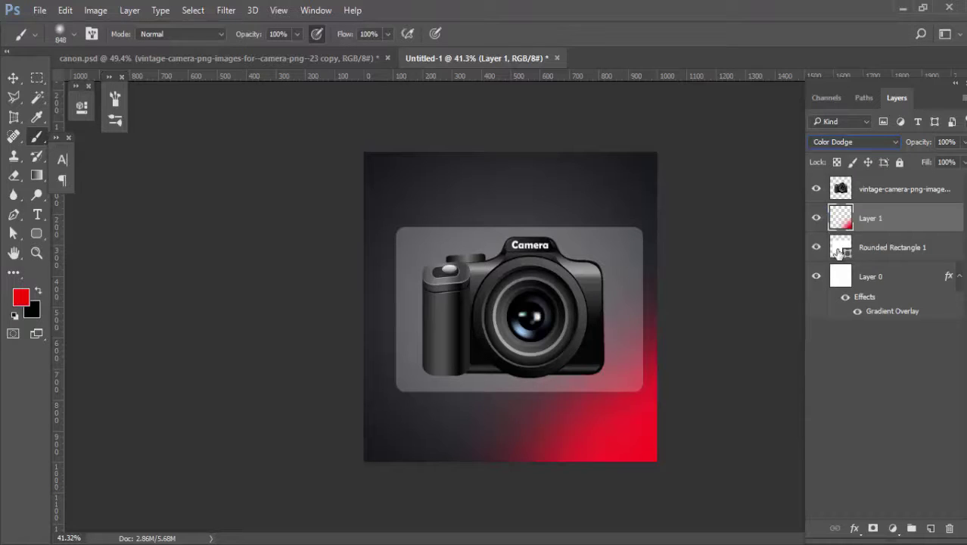
{"action": "left_click", "coordinate": [844, 144]}
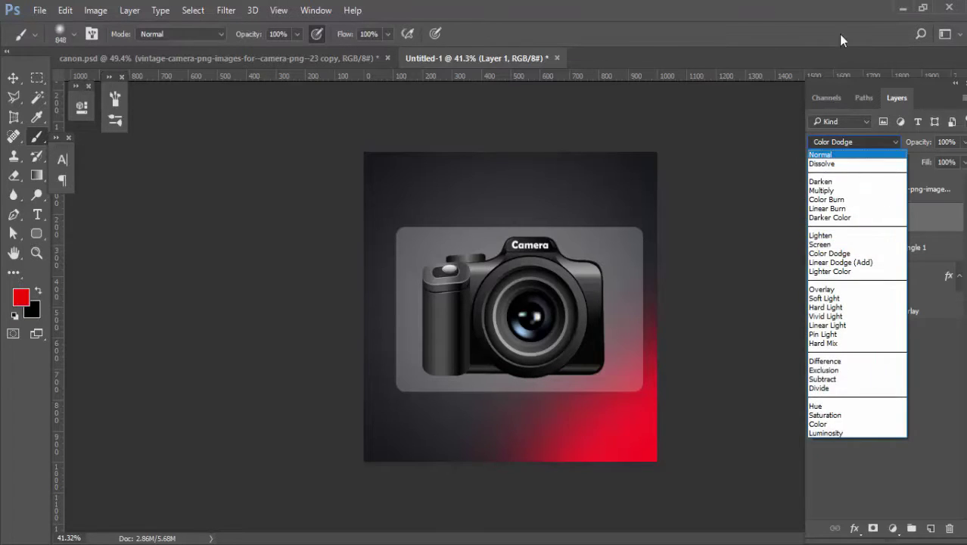
{"action": "left_click", "coordinate": [844, 247]}
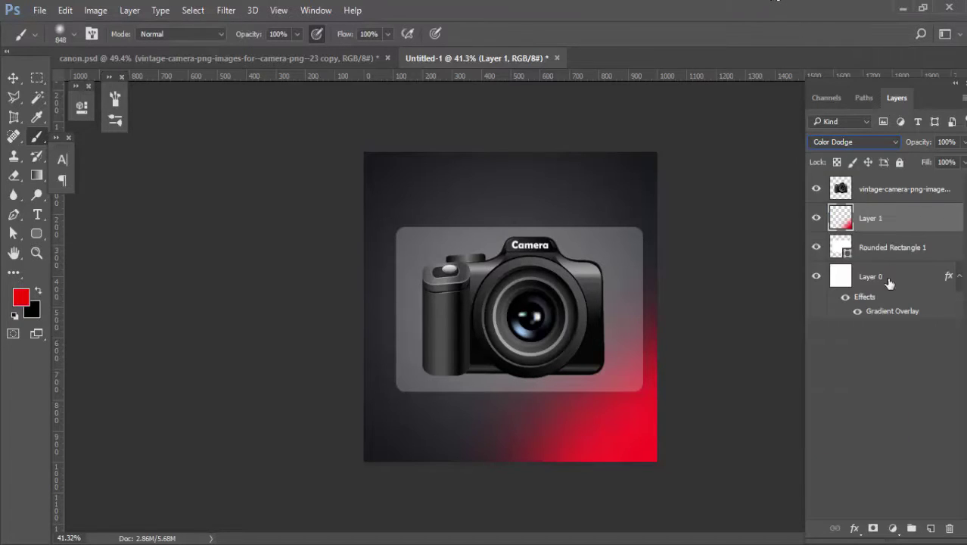
{"action": "left_click", "coordinate": [838, 251], "text": "ctrl"}
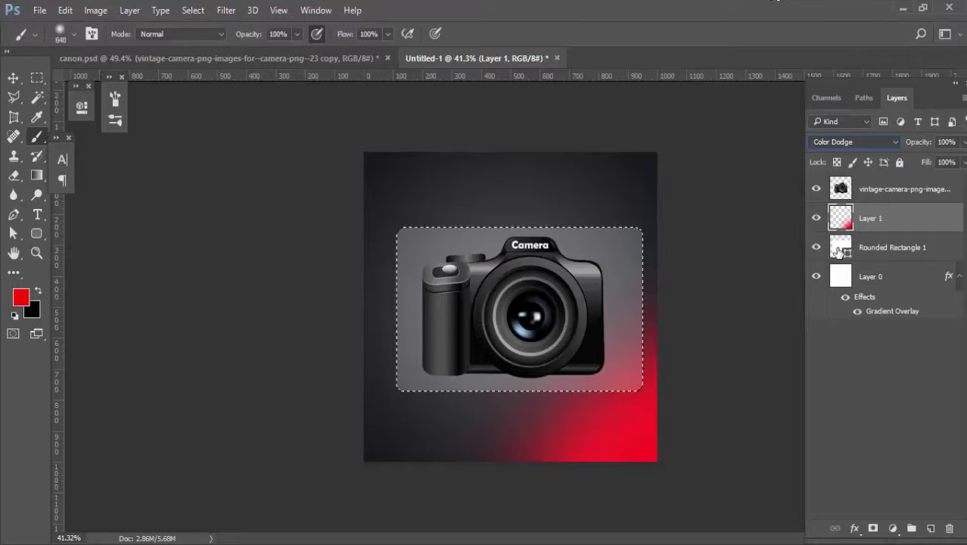
Step: Mask Layer 1 with the rounded rectangle's selection so the red stays inside the panel
{"action": "left_click", "coordinate": [873, 527]}
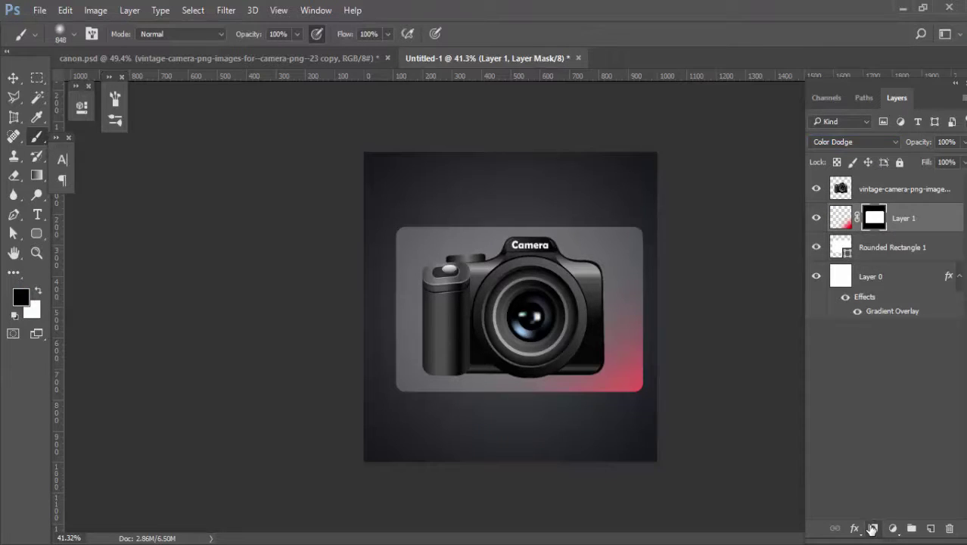
{"action": "key", "text": "ctrl+z"}
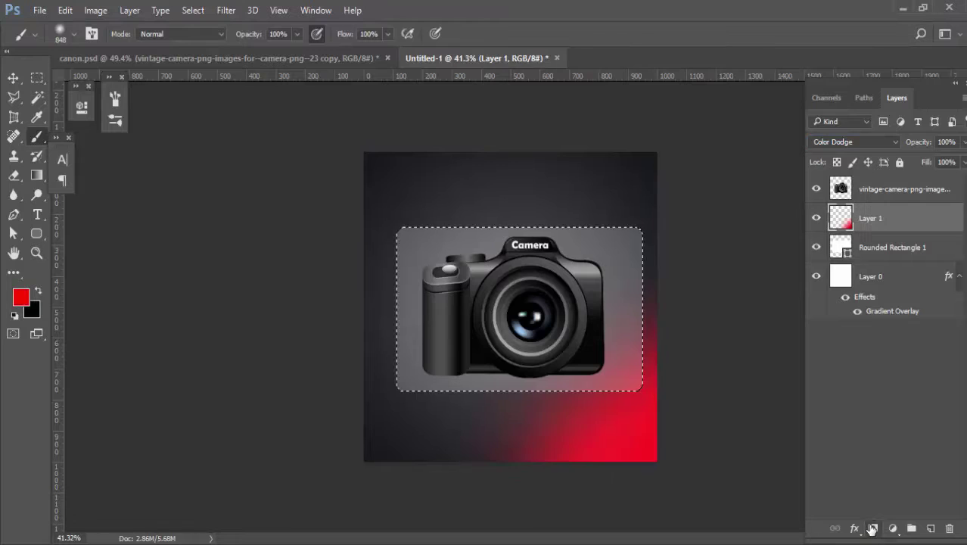
{"action": "key", "text": "ctrl+d"}
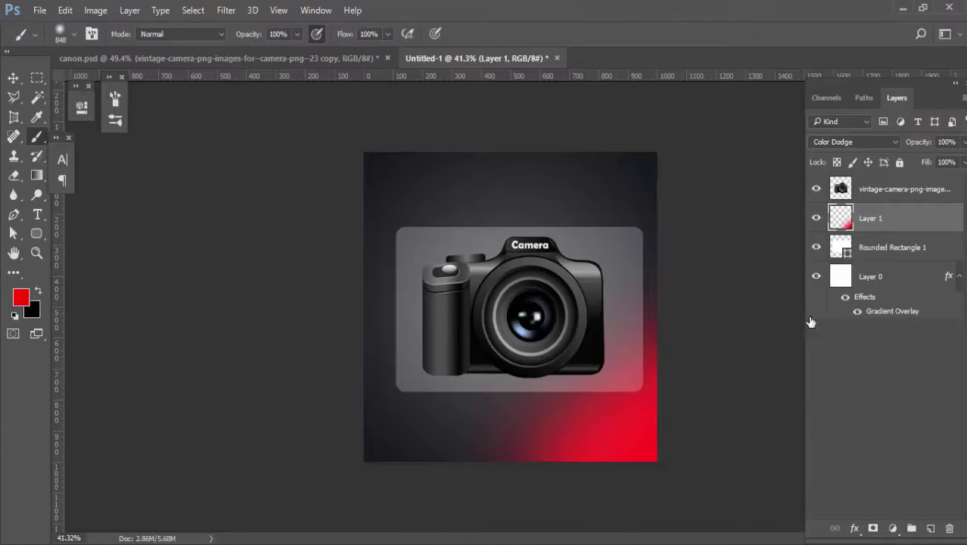
{"action": "left_click", "coordinate": [841, 251], "text": "ctrl"}
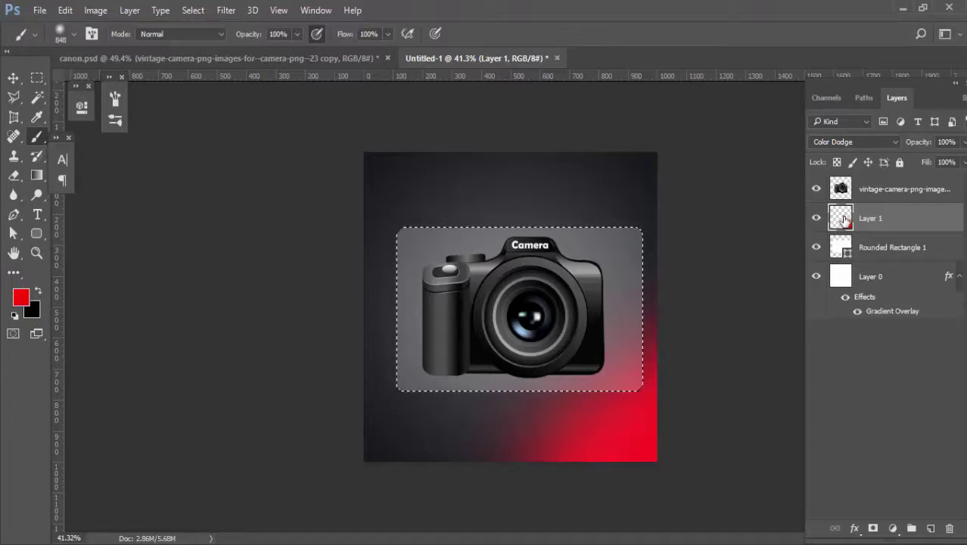
{"action": "left_click", "coordinate": [874, 528], "text": "alt"}
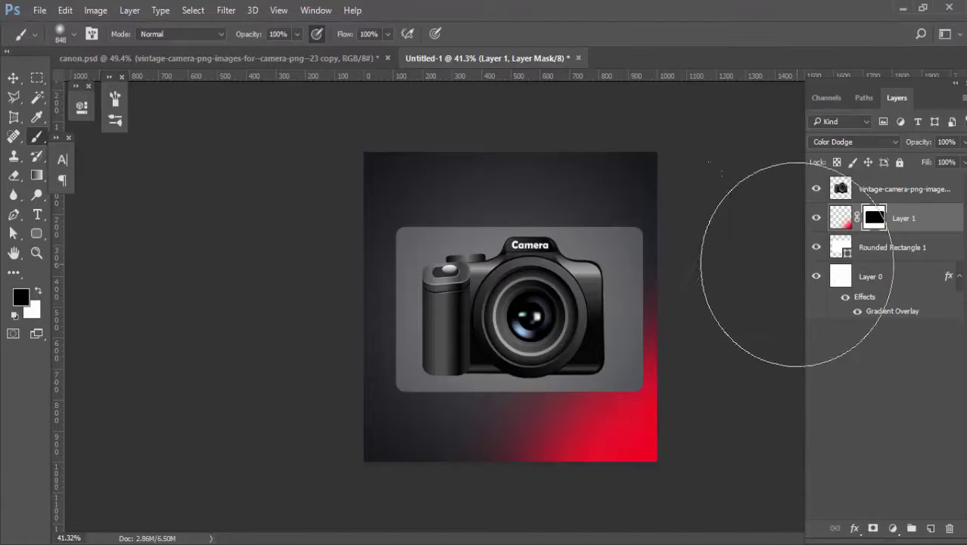
{"action": "key", "text": "ctrl+z"}
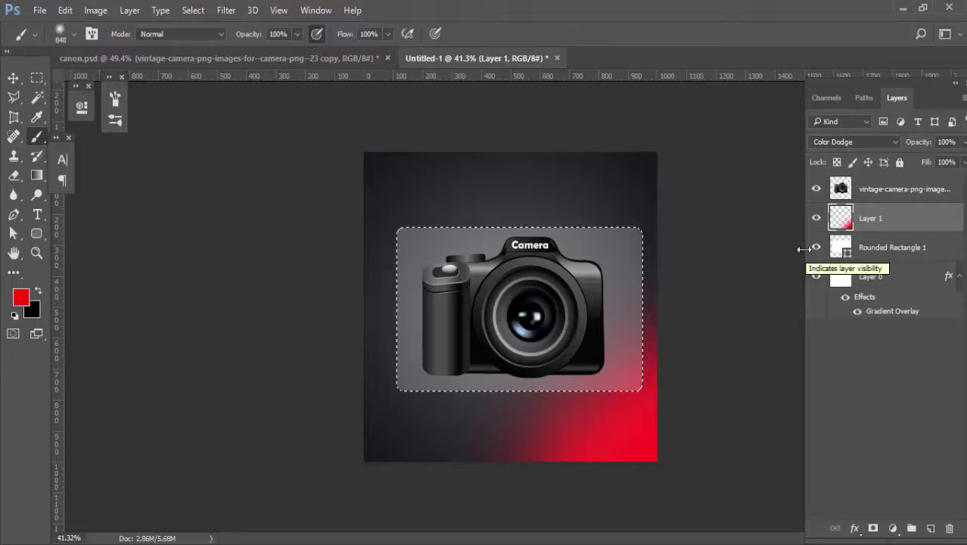
{"action": "left_click", "coordinate": [872, 529]}
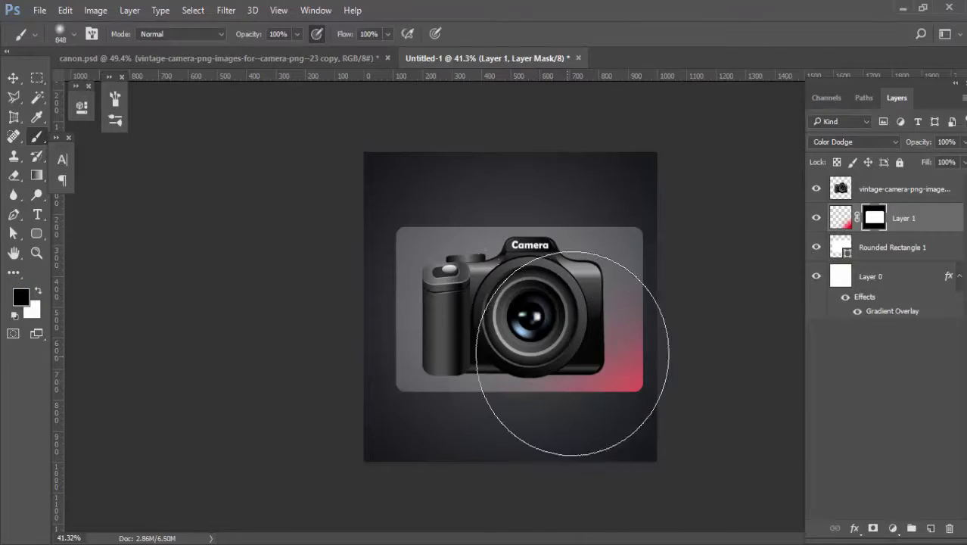
{"action": "left_click", "coordinate": [20, 297]}
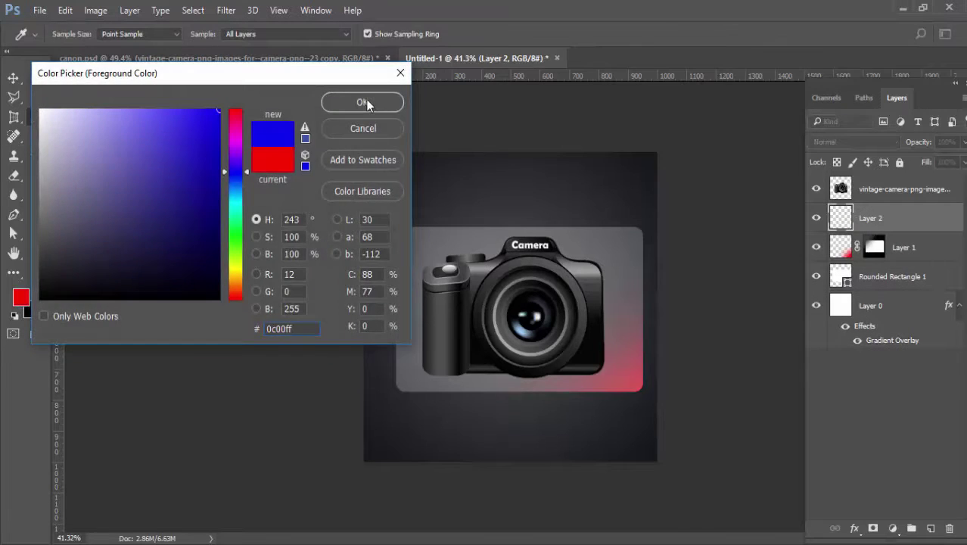
Step: Paint a blue glow on Layer 2's upper left and mask it to the rounded rectangle
{"action": "left_click", "coordinate": [362, 101]}
{"action": "left_click_drag", "start_coordinate": [304, 313], "coordinate": [438, 109]}
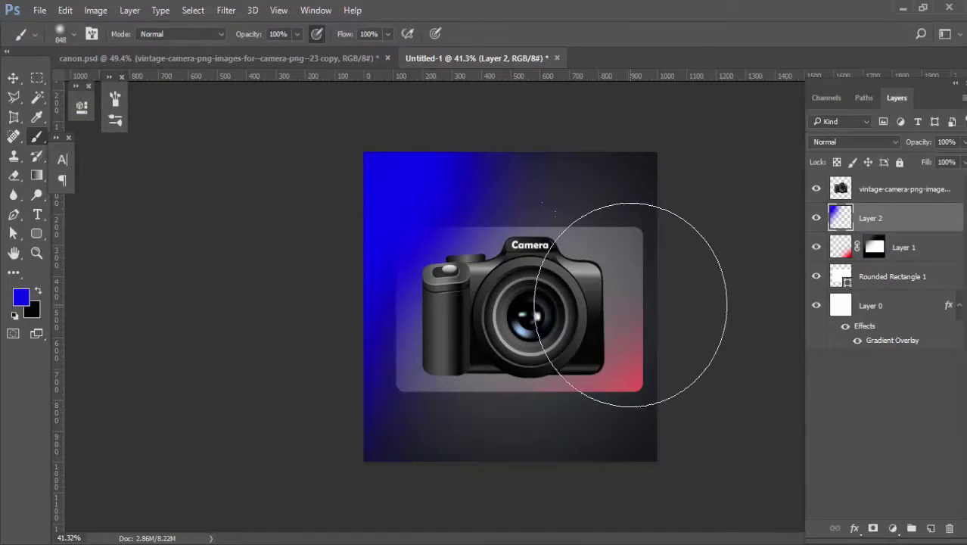
{"action": "left_click", "coordinate": [842, 277], "text": "ctrl"}
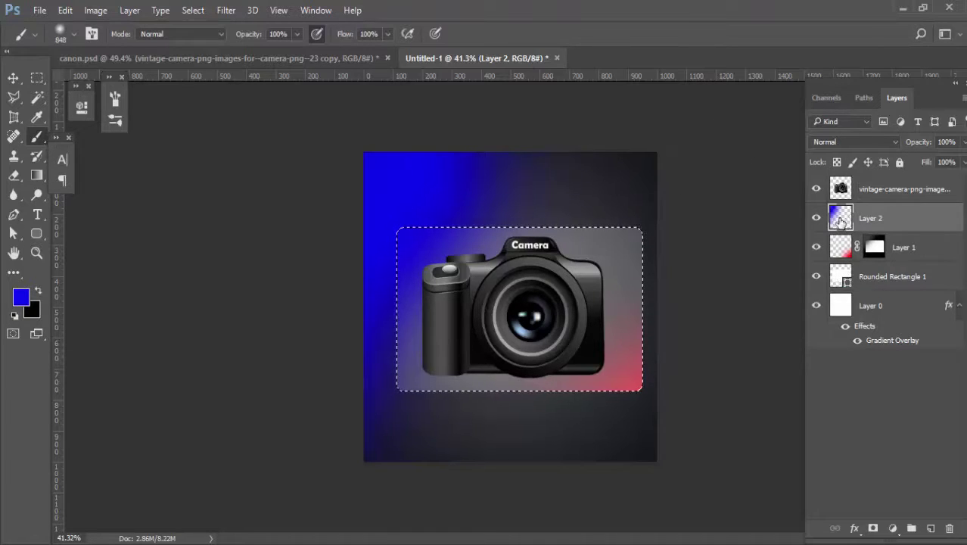
{"action": "left_click", "coordinate": [873, 529]}
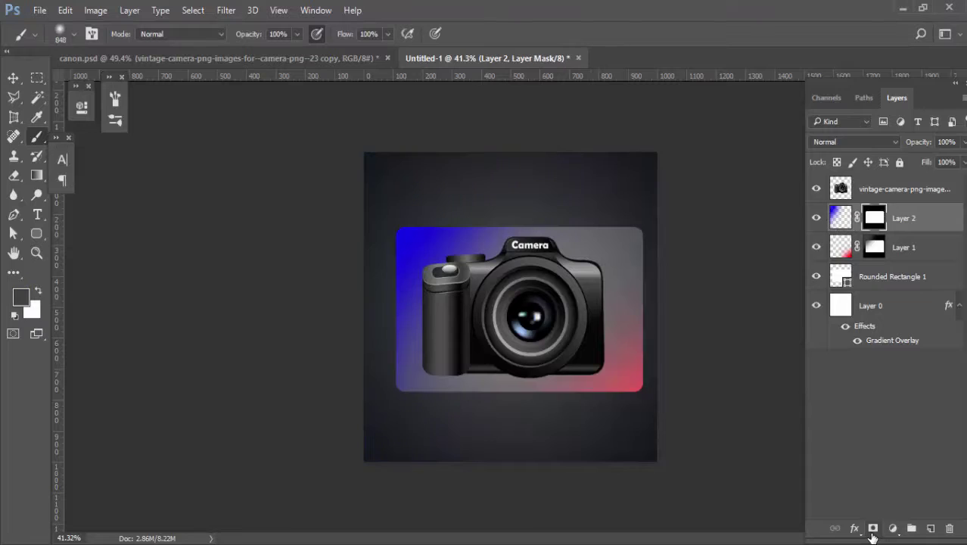
Step: Set Layer 2 to Color Dodge at 60% opacity
{"action": "key", "text": "v"}
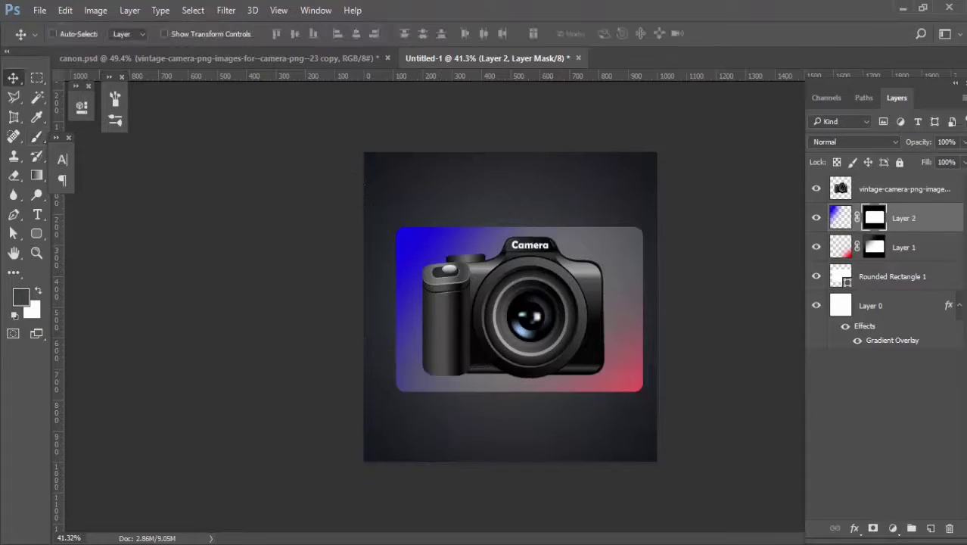
{"action": "left_click", "coordinate": [879, 143]}
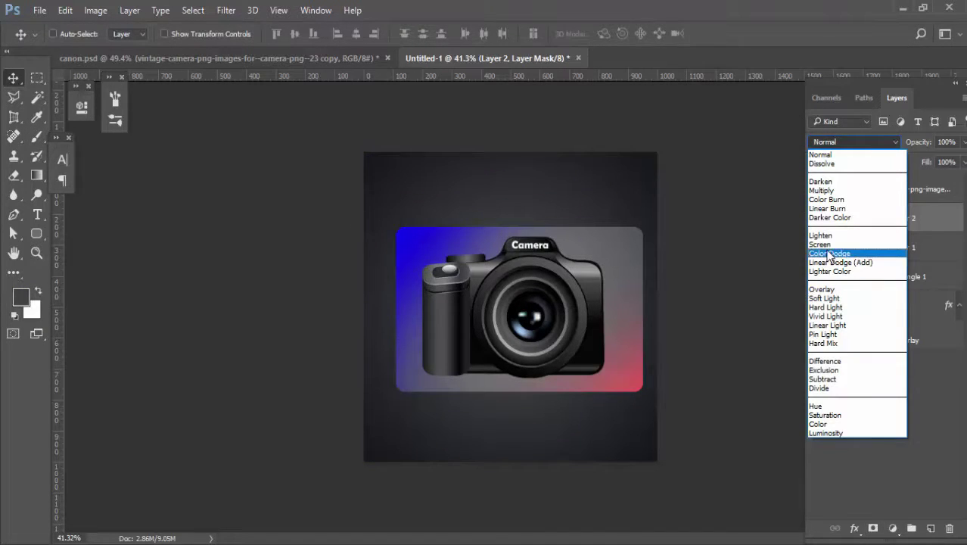
{"action": "left_click", "coordinate": [834, 254]}
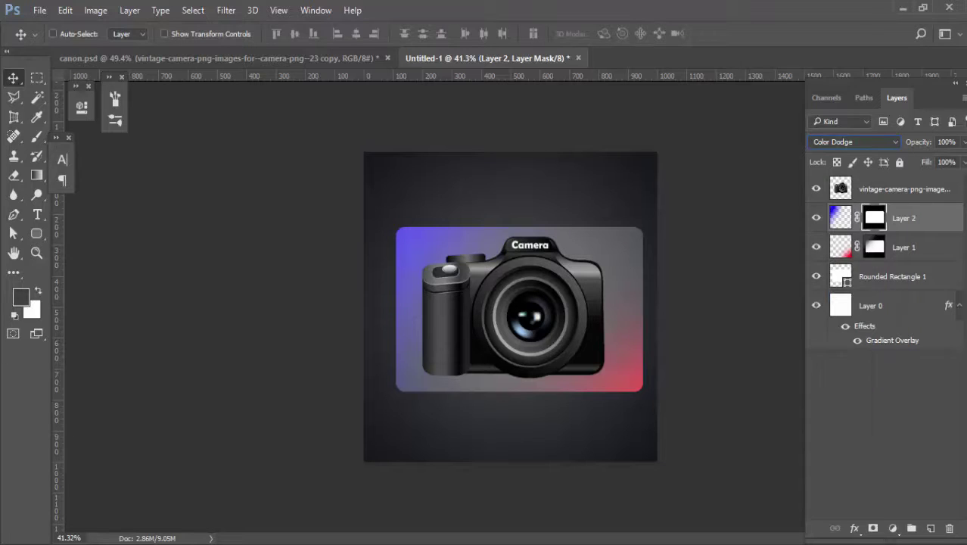
{"action": "left_click", "coordinate": [954, 144]}
{"action": "type", "text": "70"}
{"action": "key", "text": "Return"}
{"action": "type", "text": "60"}
{"action": "key", "text": "Return"}
Step: Lower Layer 1 to 80% opacity and add a new Layer 3 above Layer 2
{"action": "left_click", "coordinate": [919, 246]}
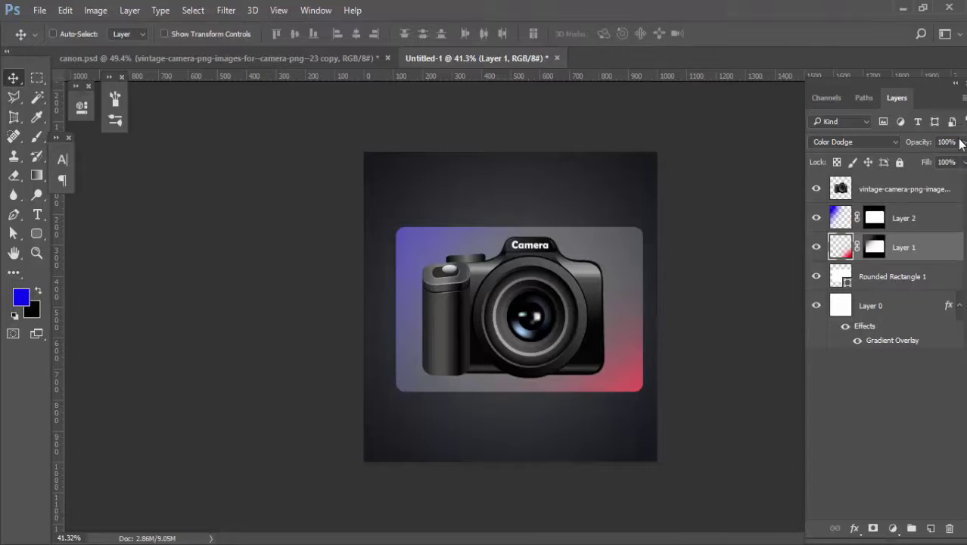
{"action": "left_click", "coordinate": [963, 142]}
{"action": "left_click_drag", "start_coordinate": [957, 162], "coordinate": [944, 162]}
{"action": "left_click", "coordinate": [908, 225]}
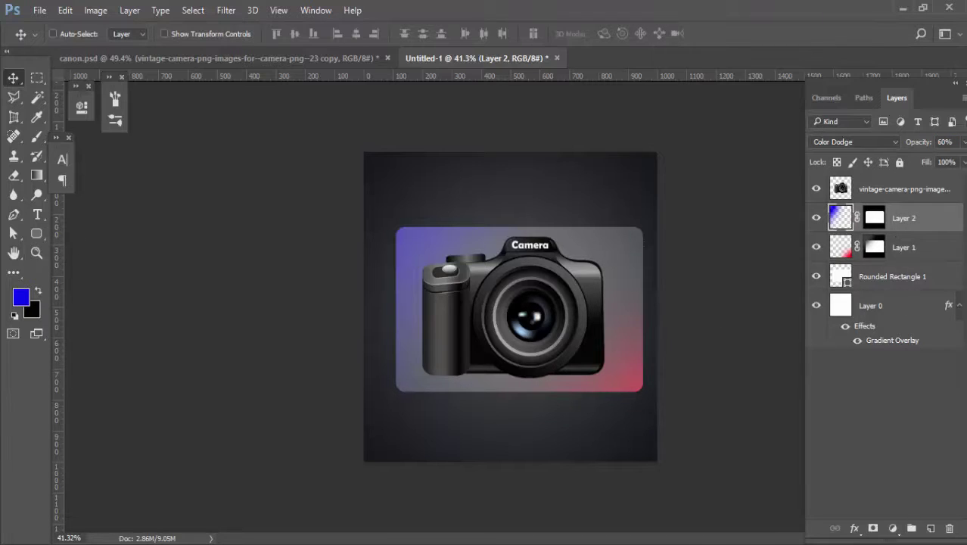
{"action": "left_click", "coordinate": [930, 528]}
{"action": "left_click", "coordinate": [22, 298]}
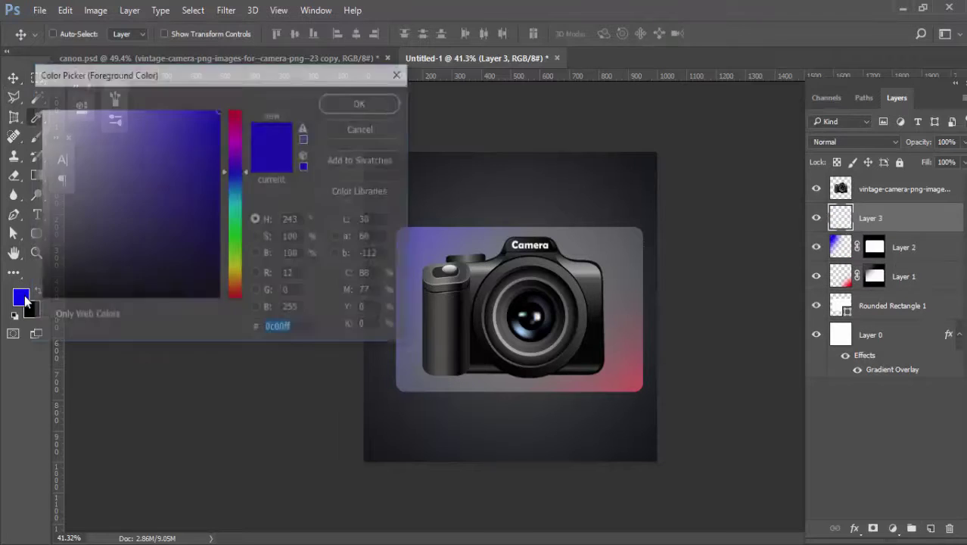
{"action": "left_click", "coordinate": [239, 232]}
Step: Paint green glows top-right and bottom-left on Layer 3, masked to Rounded Rectangle 1
{"action": "left_click_drag", "start_coordinate": [238, 231], "coordinate": [239, 236]}
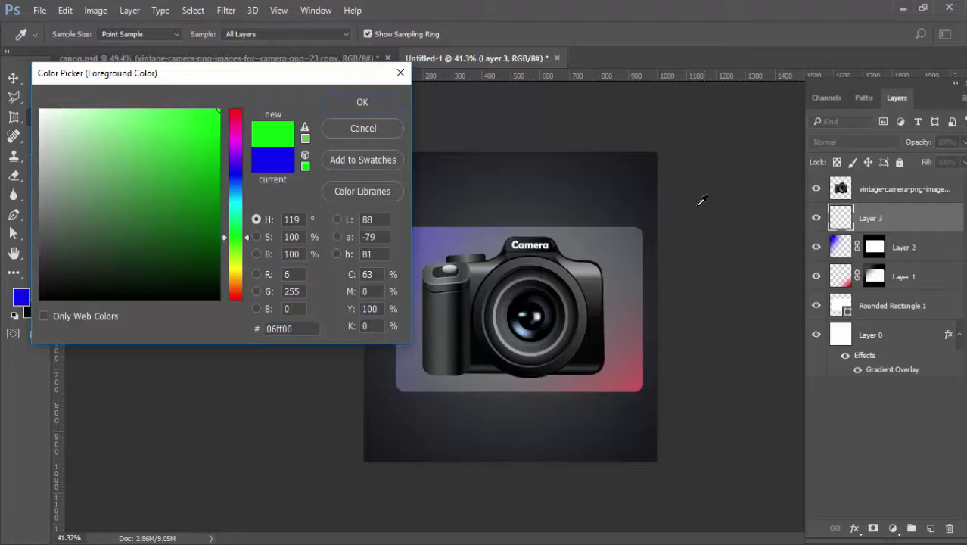
{"action": "left_click", "coordinate": [333, 109]}
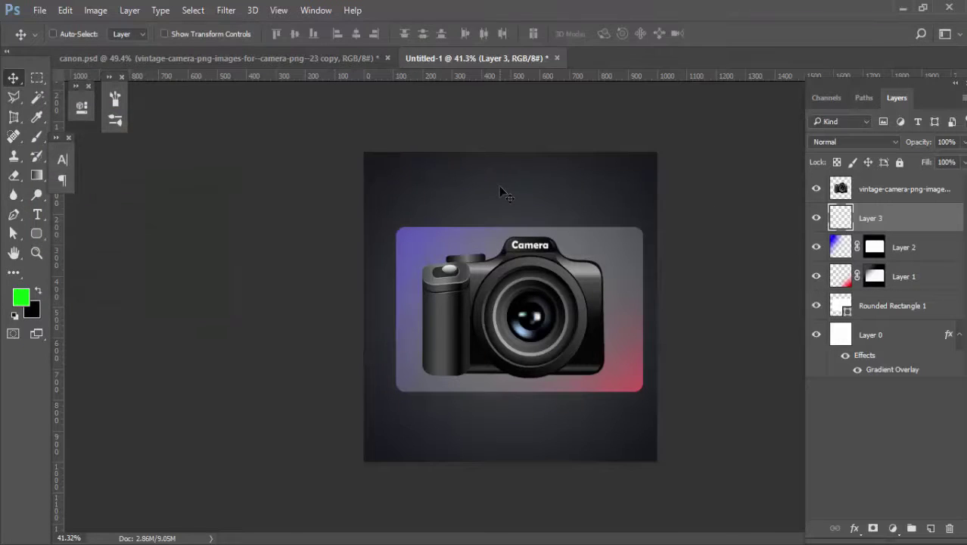
{"action": "key", "text": "b"}
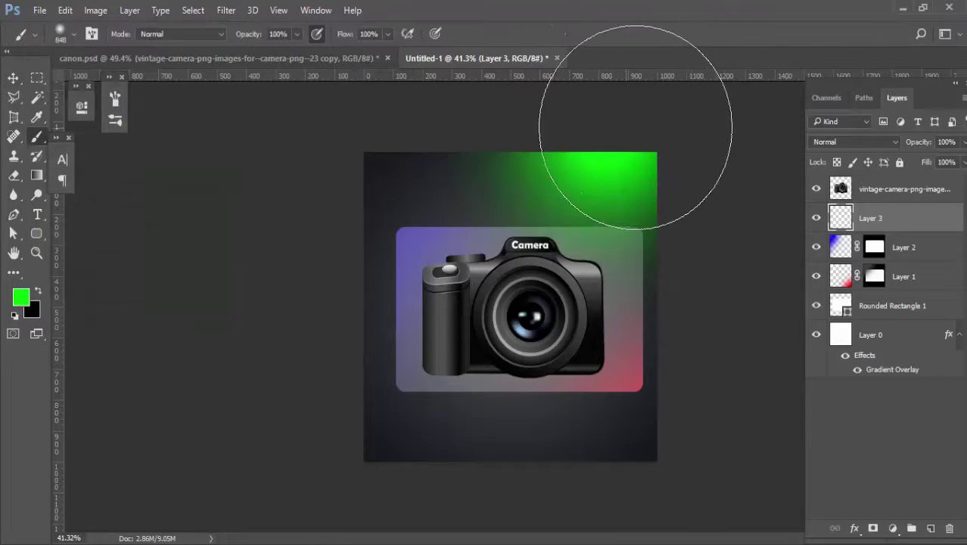
{"action": "left_click", "coordinate": [609, 124]}
{"action": "mouse_move", "coordinate": [605, 119]}
{"action": "left_mouse_down"}
{"action": "mouse_move", "coordinate": [656, 132]}
{"action": "mouse_move", "coordinate": [778, 118]}
{"action": "left_mouse_up"}
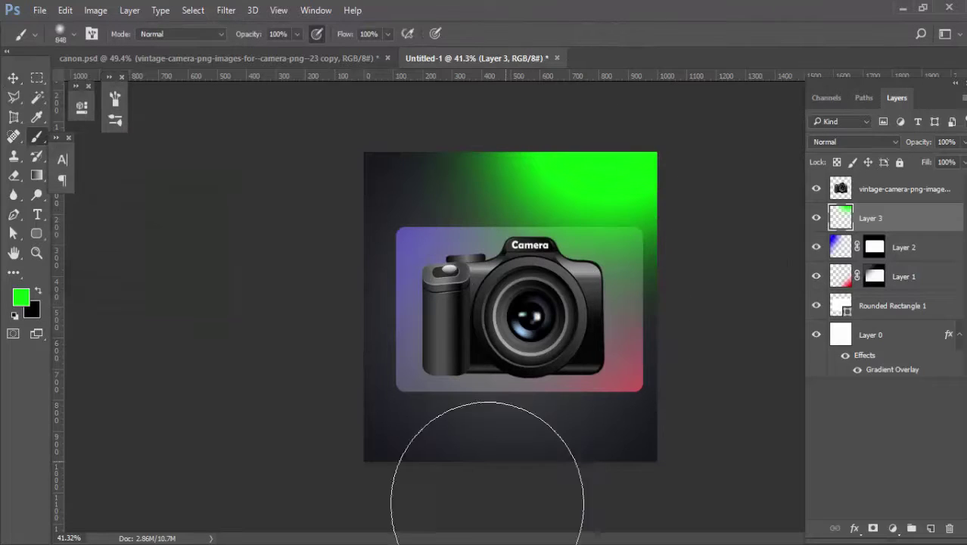
{"action": "left_click", "coordinate": [405, 481]}
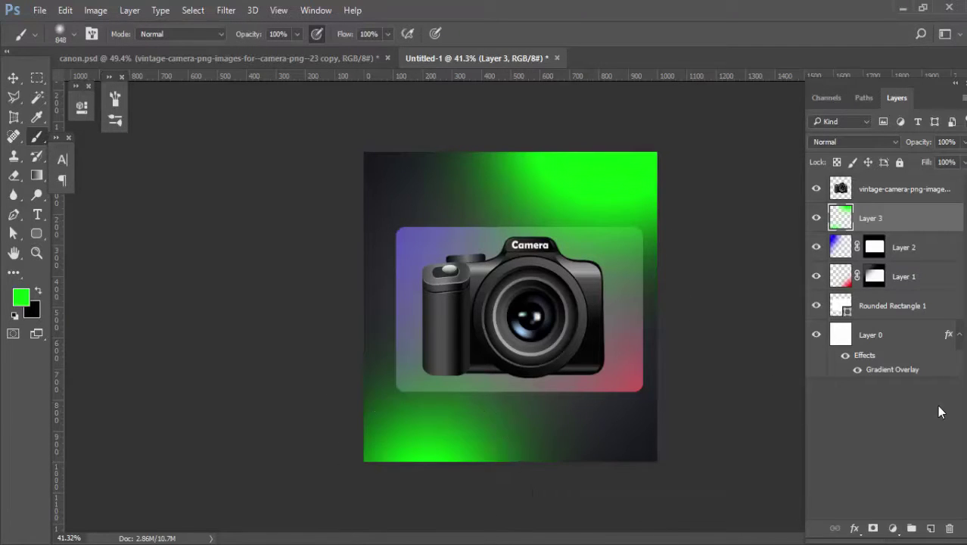
{"action": "left_click", "coordinate": [842, 309], "text": "ctrl"}
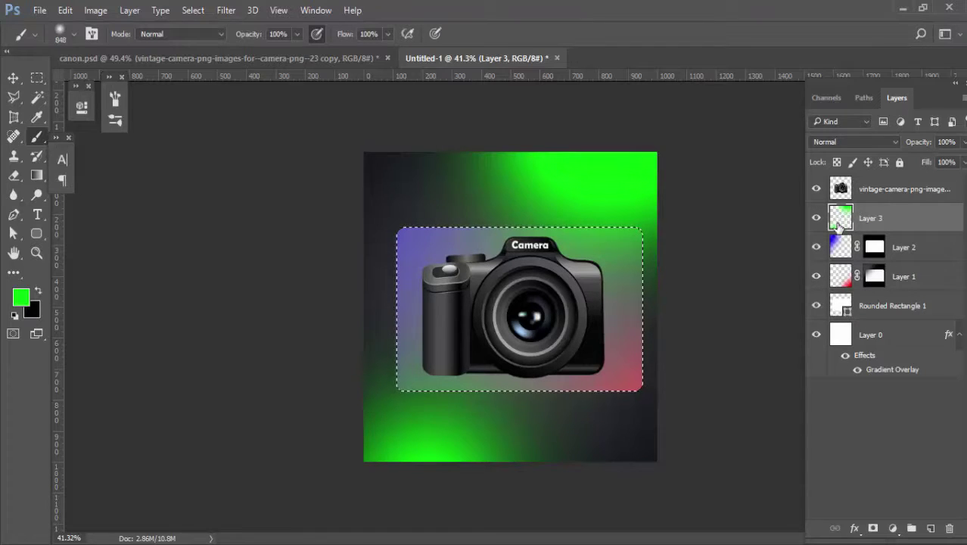
{"action": "left_click", "coordinate": [874, 529]}
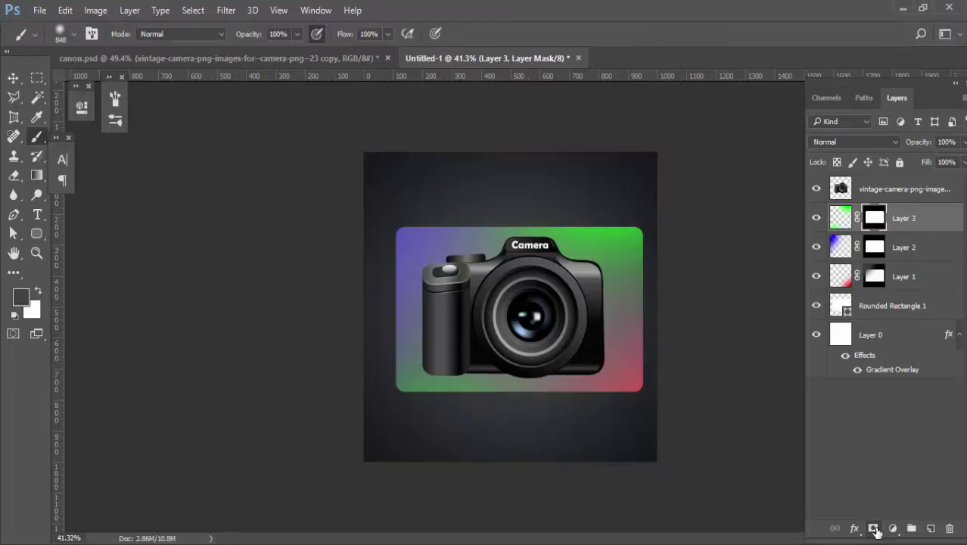
{"action": "key", "text": "v"}
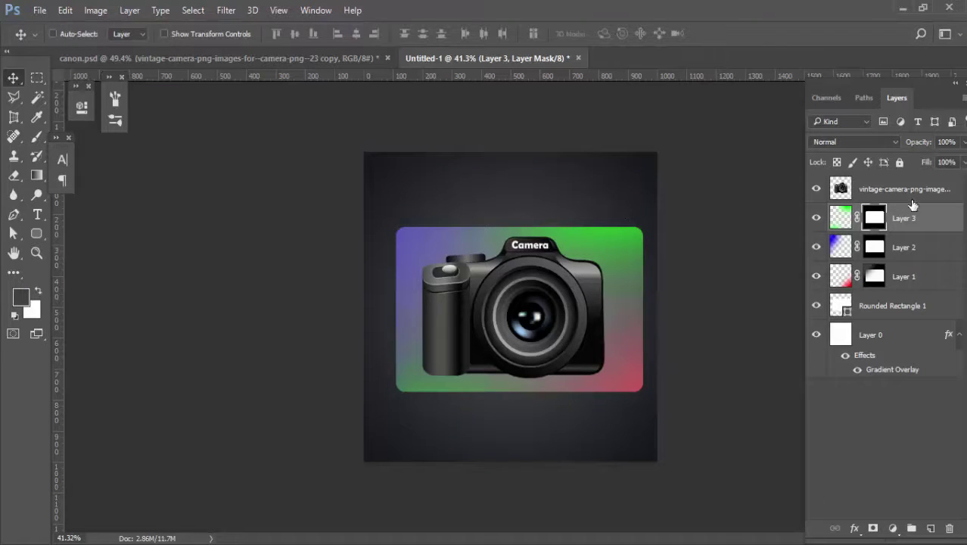
{"action": "key", "text": "ctrl+2"}
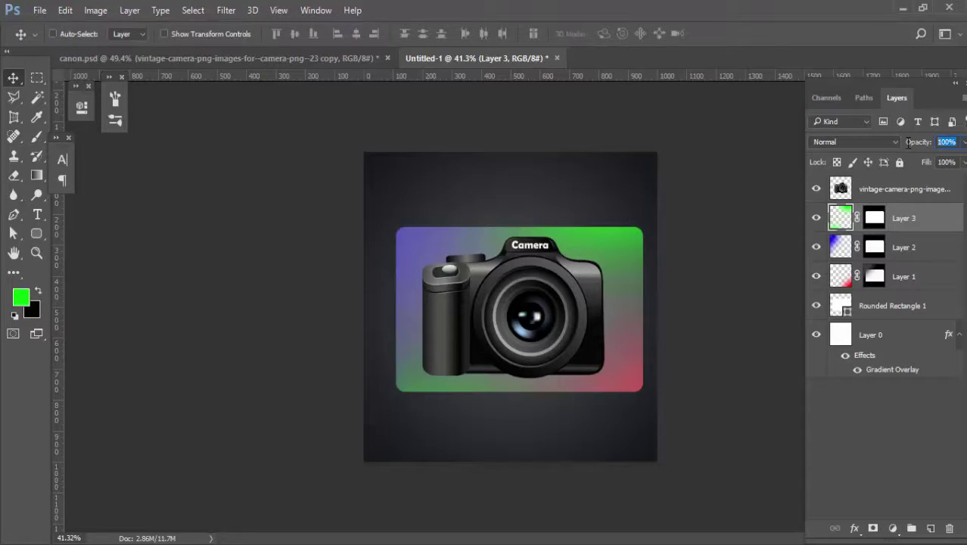
Step: Set opacity to 30% on Layer 3, 50% on Layer 2, 60% on Layer 1 and Rounded Rectangle 1
{"action": "type", "text": "30"}
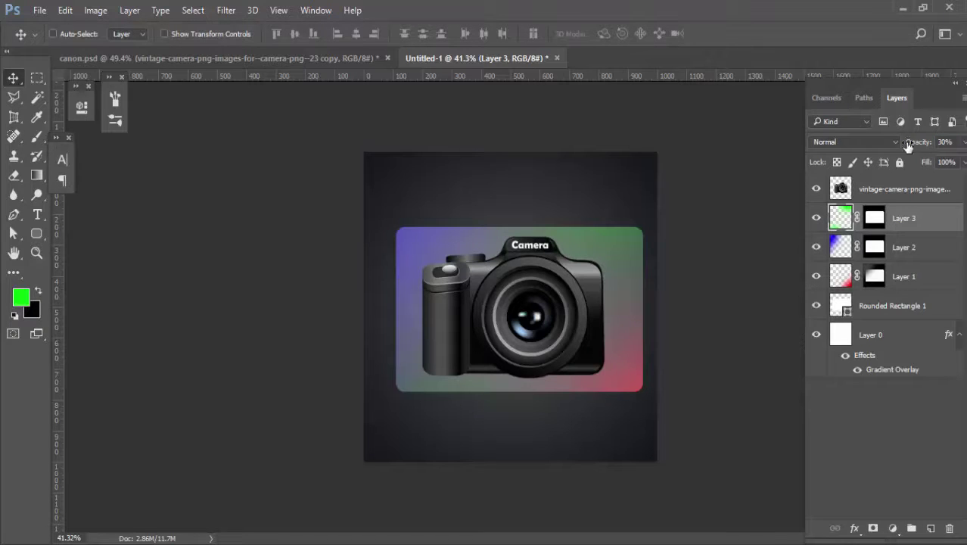
{"action": "left_click", "coordinate": [929, 248]}
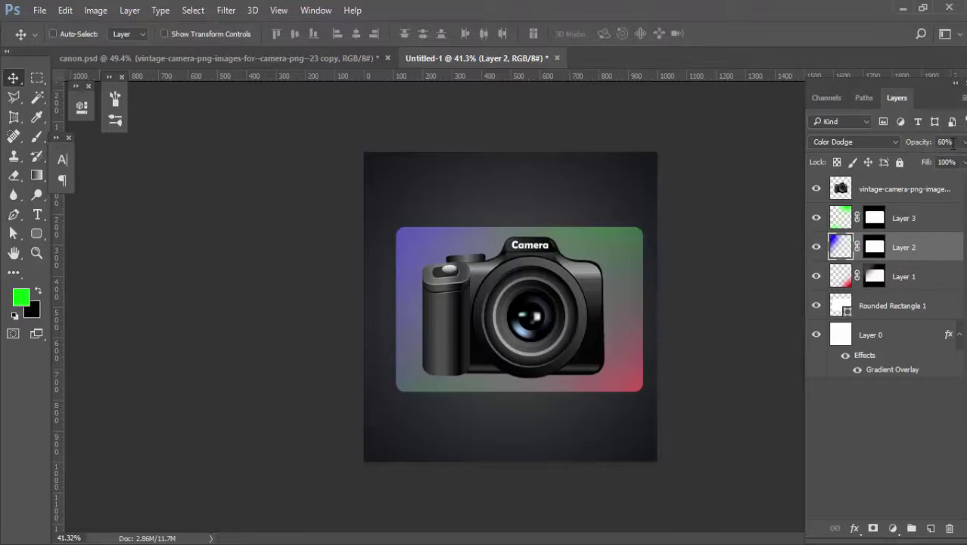
{"action": "left_click", "coordinate": [953, 144]}
{"action": "type", "text": "50"}
{"action": "left_click", "coordinate": [910, 269]}
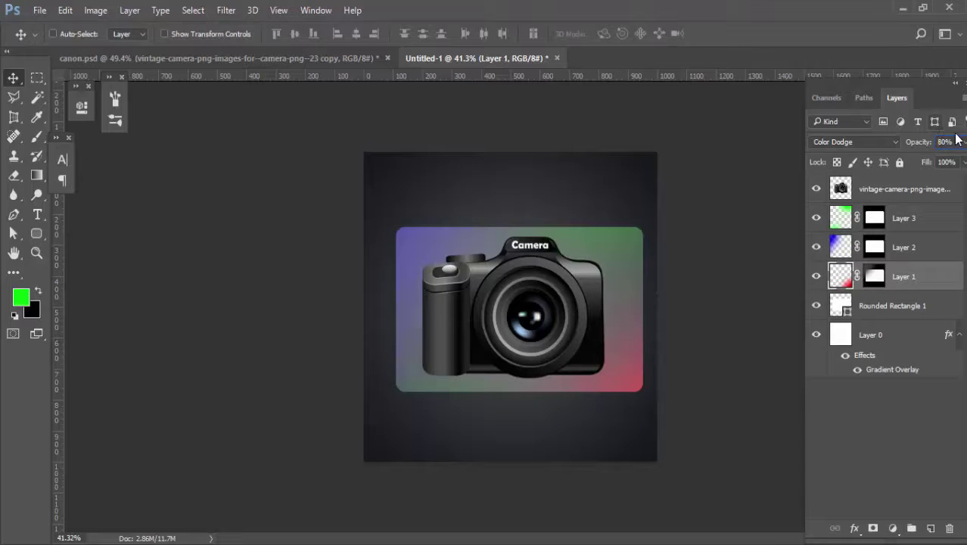
{"action": "type", "text": "60"}
{"action": "left_click", "coordinate": [895, 306]}
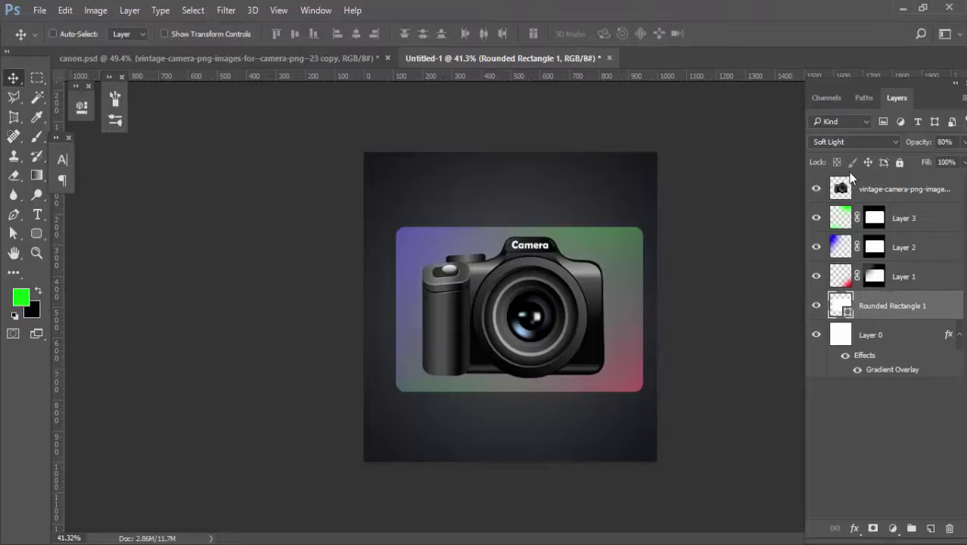
{"action": "left_click", "coordinate": [946, 142]}
{"action": "type", "text": "60"}
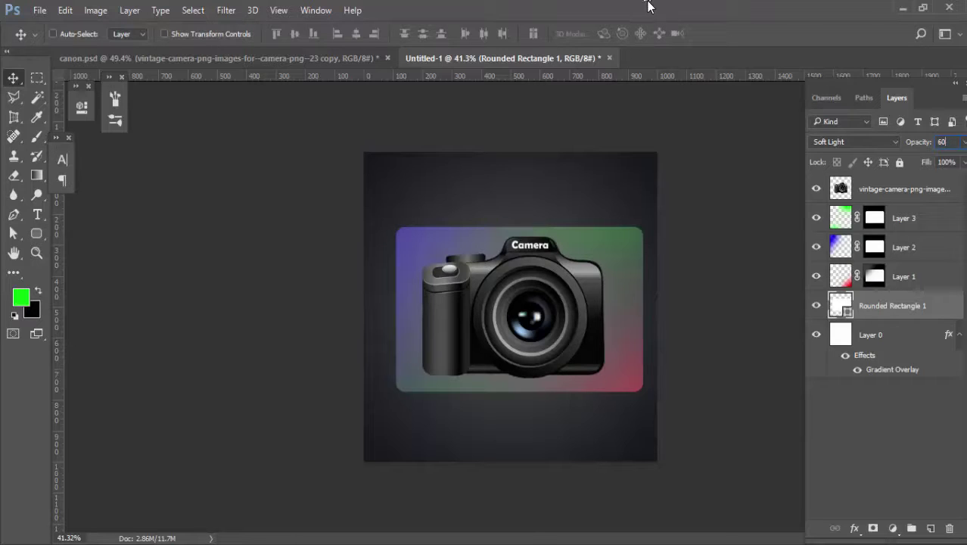
{"action": "scroll", "coordinate": [510, 271], "scroll_direction": "down", "scroll_amount": 2}
Step: Drag the ogp-logo copy layer from canon.psd into Untitled-1 and place it top-left
{"action": "left_click", "coordinate": [213, 59]}
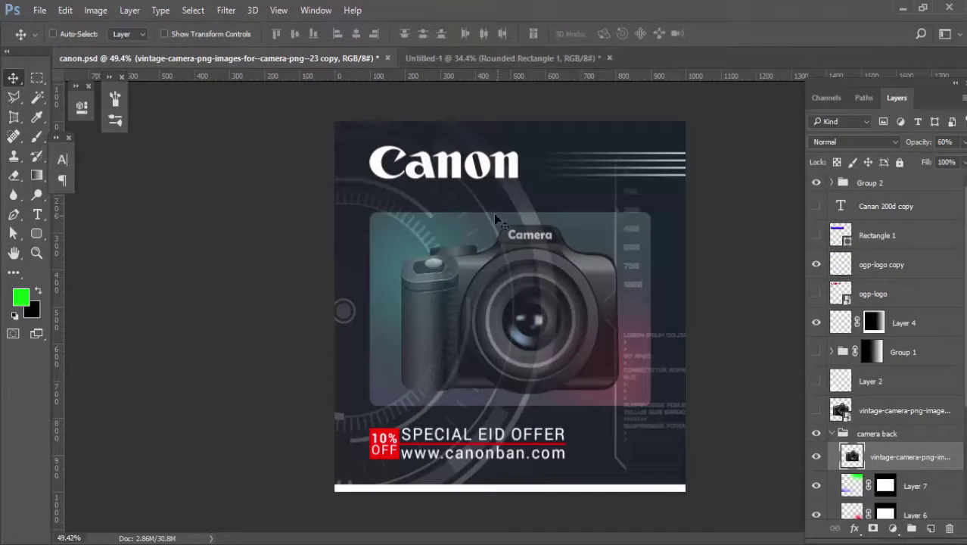
{"action": "left_click", "coordinate": [455, 171], "text": "ctrl"}
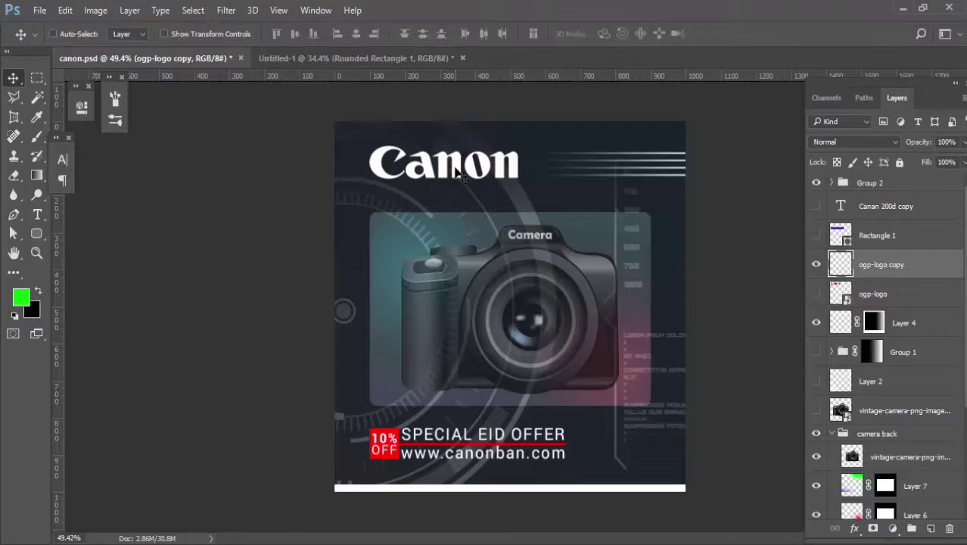
{"action": "left_click_drag", "start_coordinate": [458, 173], "coordinate": [447, 217]}
{"action": "scroll", "coordinate": [510, 306], "scroll_direction": "up", "scroll_amount": 3}
{"action": "left_click_drag", "start_coordinate": [435, 175], "coordinate": [469, 169]}
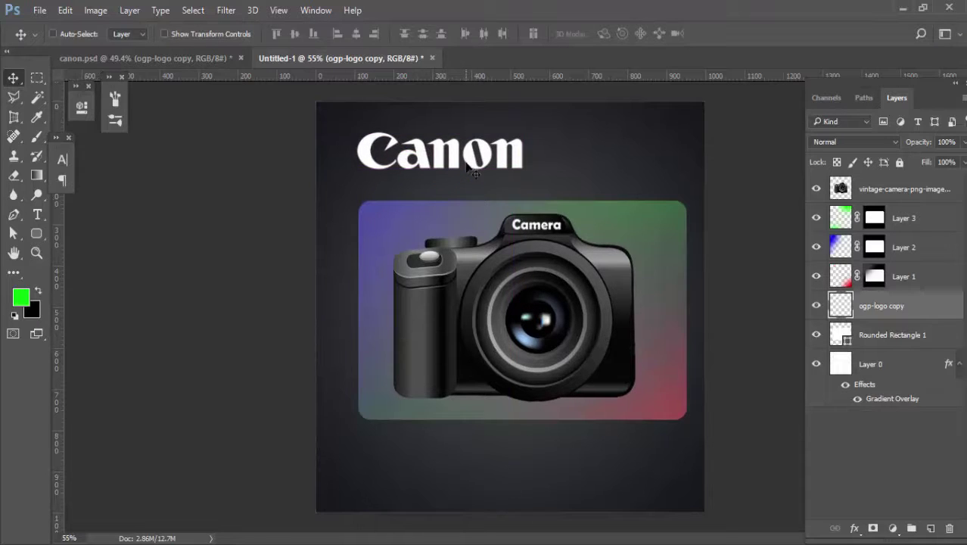
Step: Add a vertical guide at about 107 px along the logo, checking canon.psd for reference
{"action": "left_click_drag", "start_coordinate": [59, 321], "coordinate": [357, 268]}
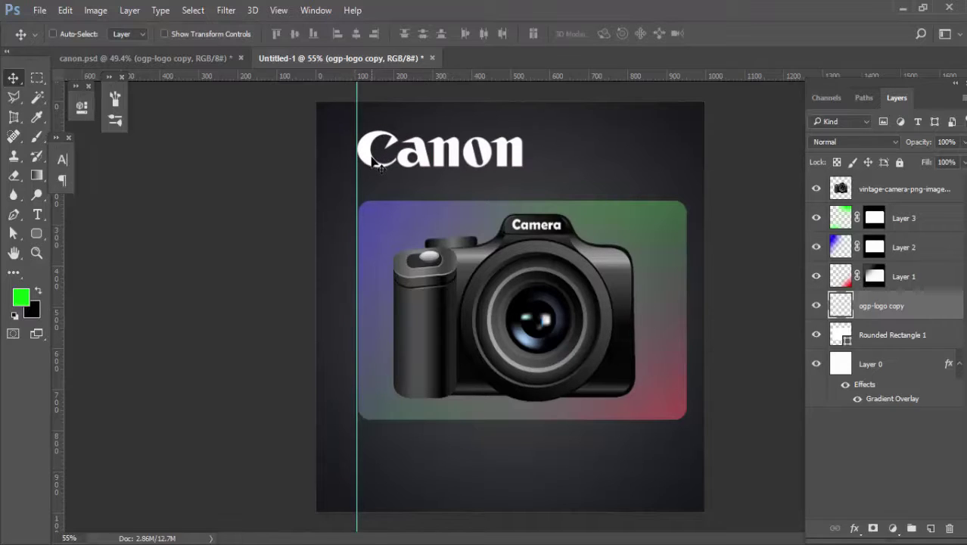
{"action": "left_click", "coordinate": [146, 59]}
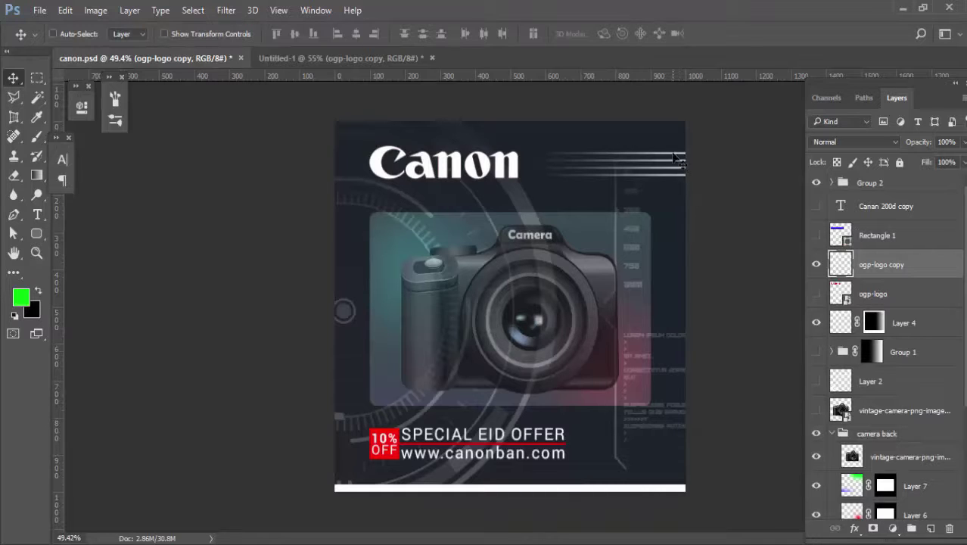
{"action": "left_click", "coordinate": [257, 58]}
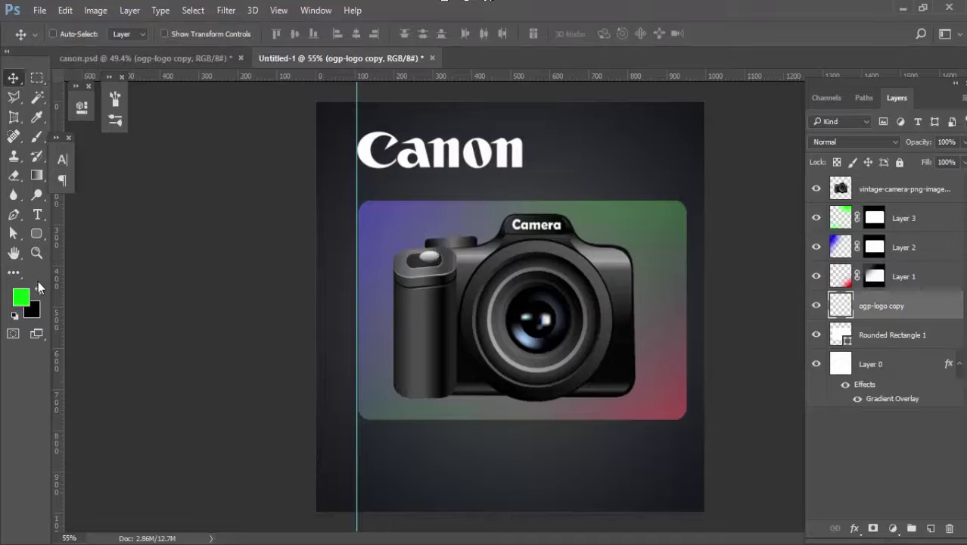
Step: Draw a thin horizontal rectangle bar near the Canon logo, above Layer 3
{"action": "left_click", "coordinate": [34, 235]}
{"action": "left_click", "coordinate": [82, 233]}
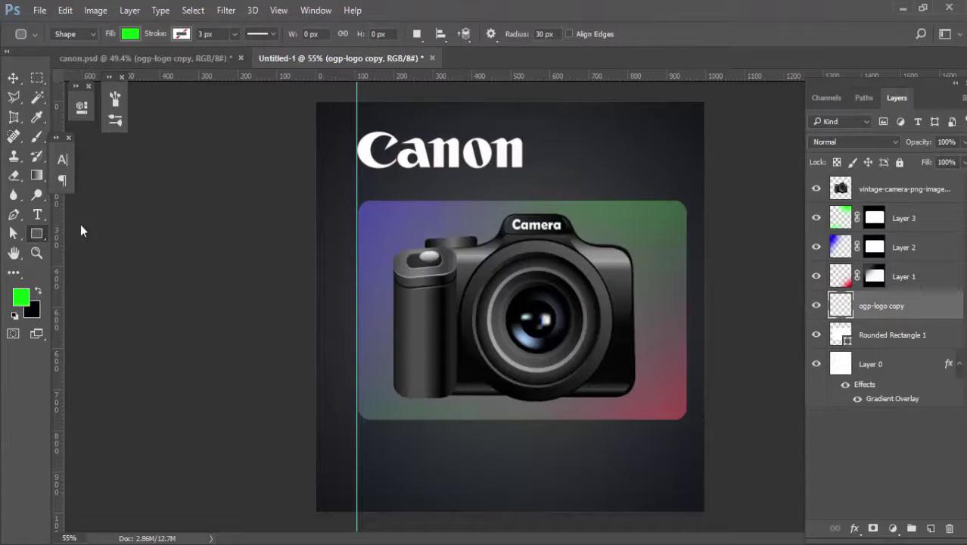
{"action": "left_click", "coordinate": [931, 218]}
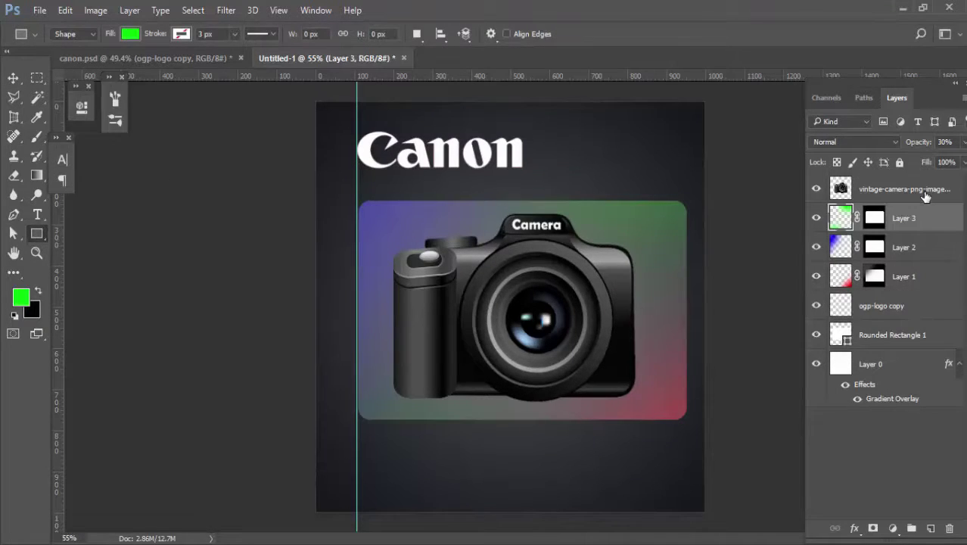
{"action": "scroll", "coordinate": [563, 154], "scroll_direction": "up", "scroll_amount": 3}
{"action": "left_click_drag", "start_coordinate": [557, 167], "coordinate": [388, 181]}
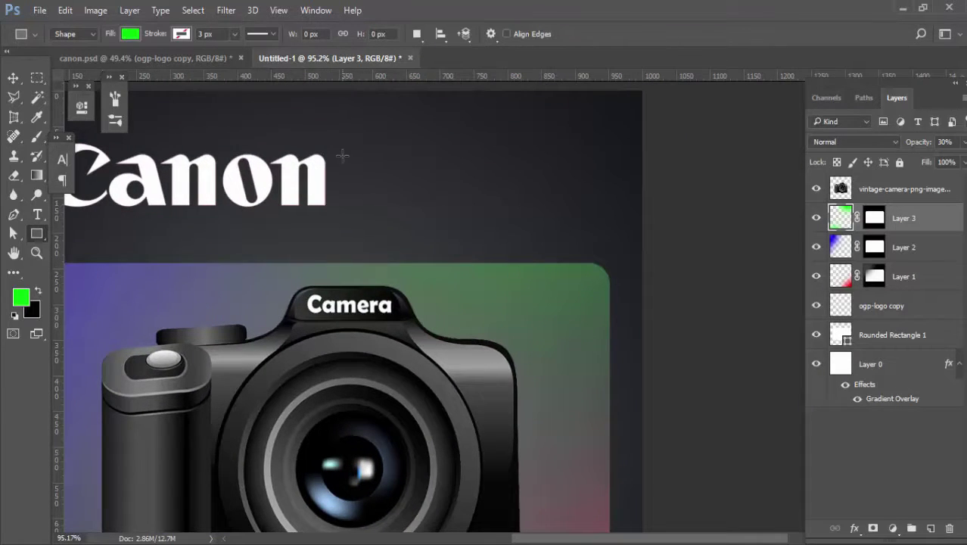
{"action": "left_click_drag", "start_coordinate": [342, 155], "coordinate": [579, 130]}
Step: Make the foreground and the bar's fill white, and move the bar beside the Canon logo
{"action": "left_click", "coordinate": [20, 297]}
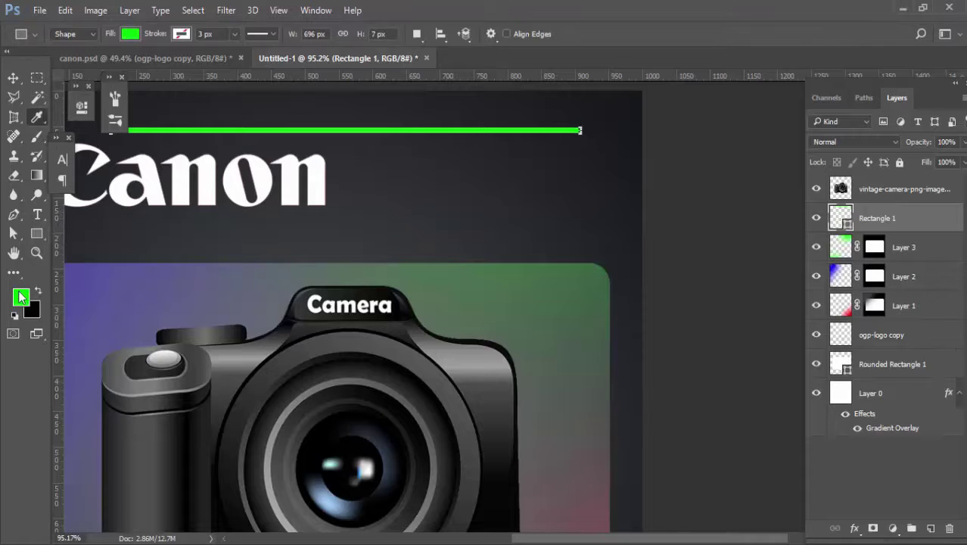
{"action": "left_click", "coordinate": [41, 110]}
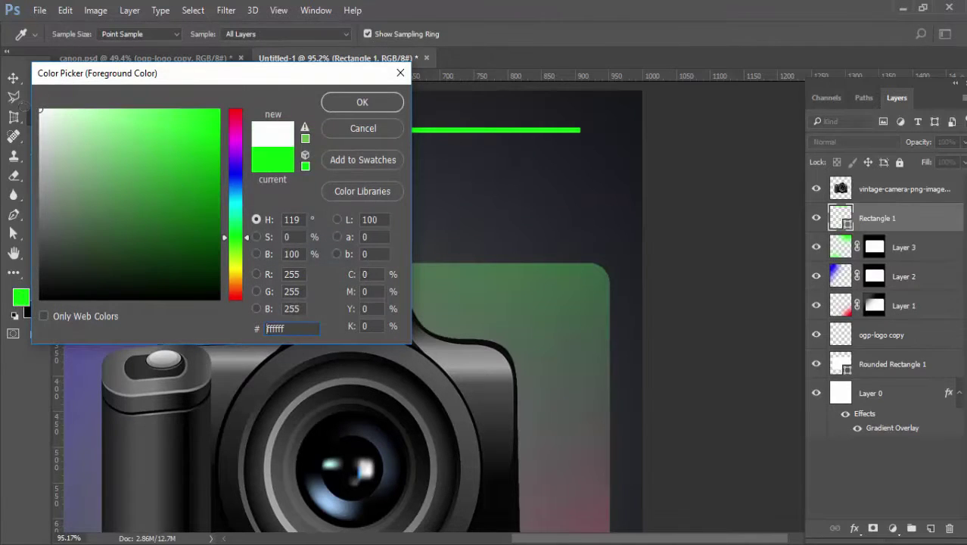
{"action": "left_click", "coordinate": [353, 103]}
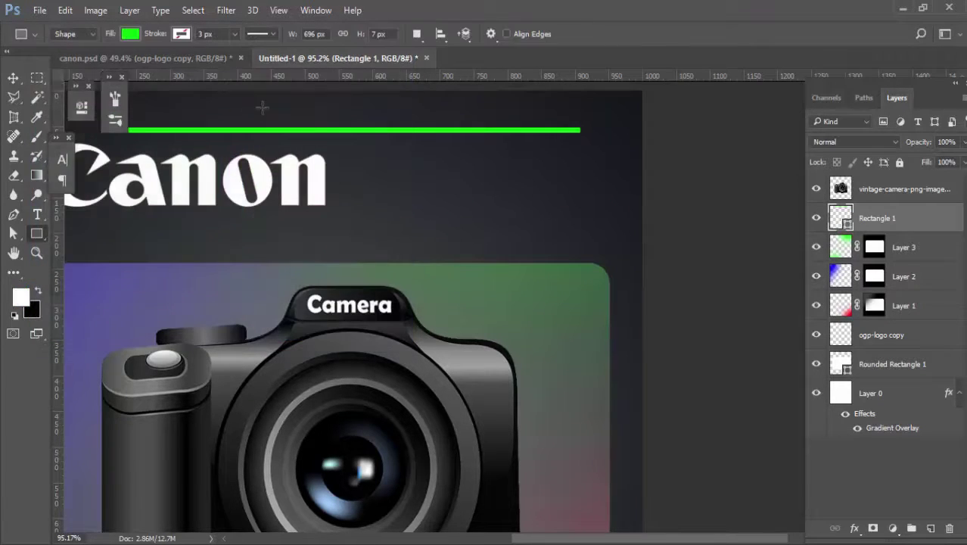
{"action": "left_click", "coordinate": [129, 34]}
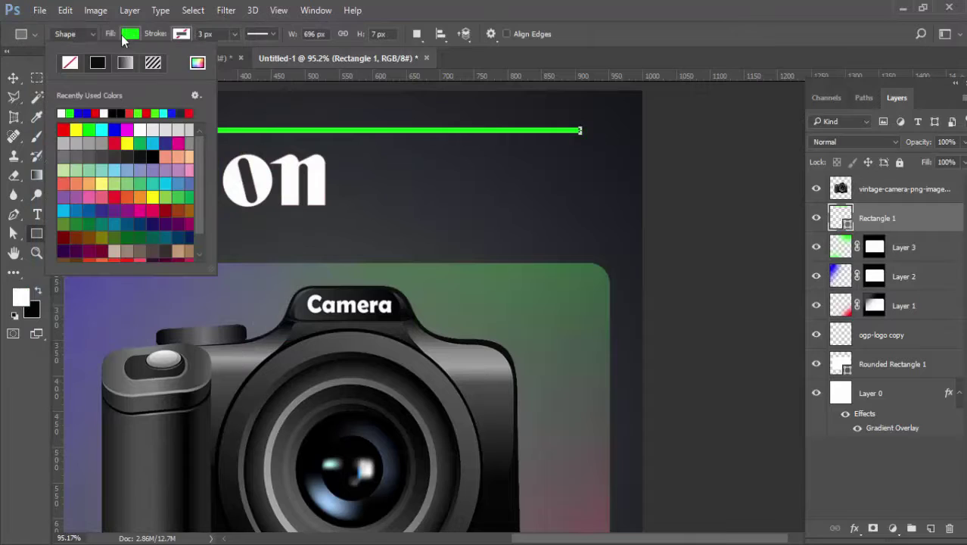
{"action": "left_click", "coordinate": [62, 113]}
{"action": "key", "text": "Return"}
{"action": "key", "text": "v"}
{"action": "left_click_drag", "start_coordinate": [334, 130], "coordinate": [578, 216]}
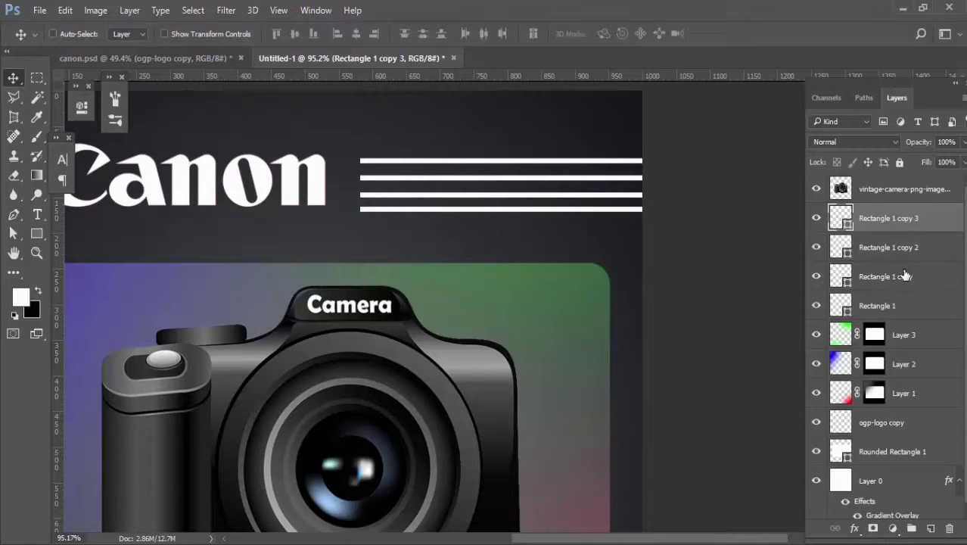
Step: Group the four white bars as Group 1, squeeze them together, and add a layer mask
{"action": "left_click", "coordinate": [896, 306], "text": "shift"}
{"action": "key", "text": "ctrl+g"}
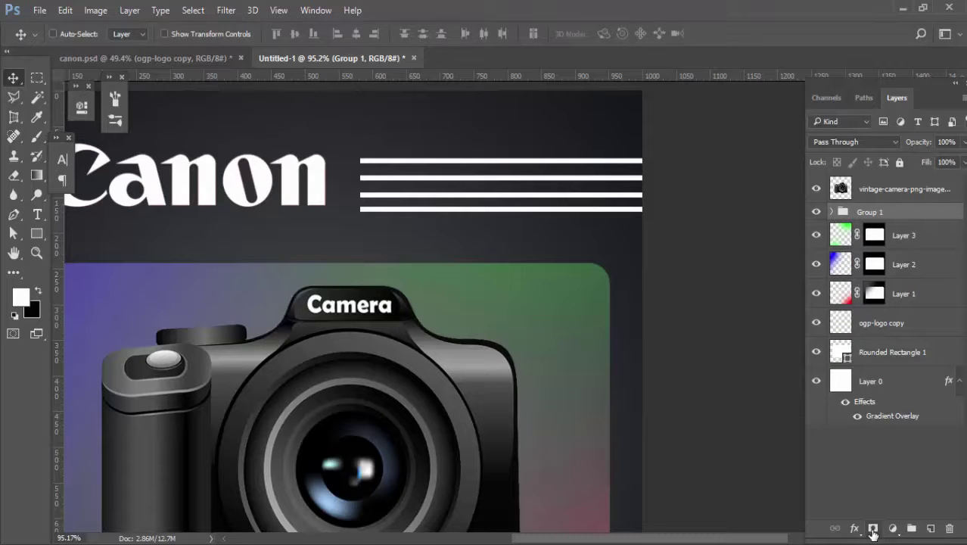
{"action": "key", "text": "ctrl+t"}
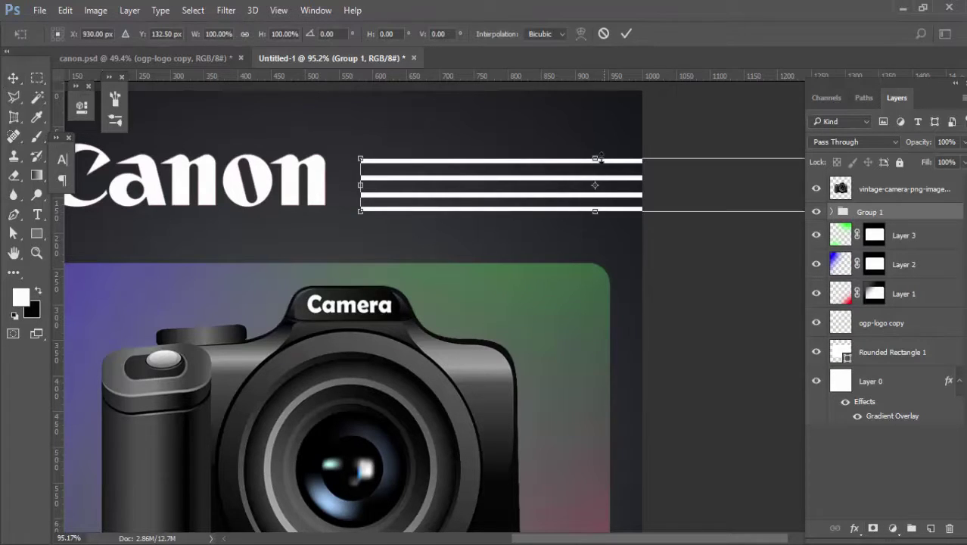
{"action": "left_click_drag", "start_coordinate": [596, 159], "coordinate": [608, 196]}
{"action": "key", "text": "shift+Up"}
{"action": "key", "text": "Up"}
{"action": "key", "text": "Up"}
{"action": "key", "text": "Up"}
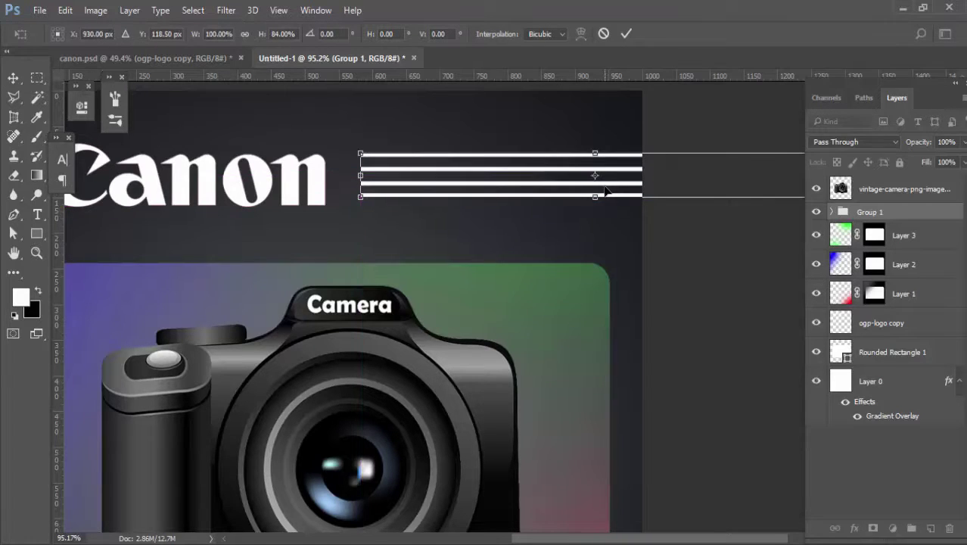
{"action": "key", "text": "Down"}
{"action": "key", "text": "Down"}
{"action": "key", "text": "Down"}
{"action": "key", "text": "Down"}
{"action": "key", "text": "Down"}
{"action": "key", "text": "Down"}
{"action": "key", "text": "Down"}
{"action": "key", "text": "Down"}
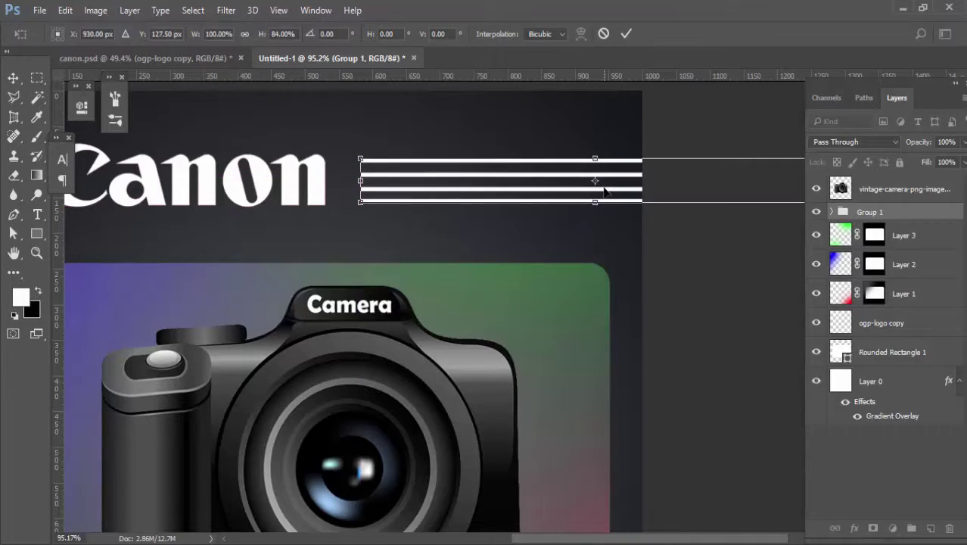
{"action": "key", "text": "Return"}
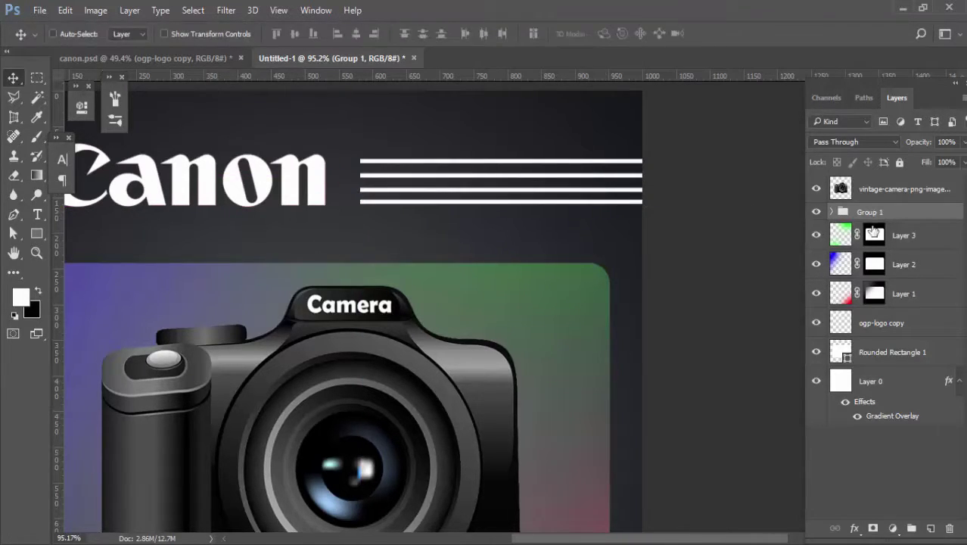
{"action": "left_click", "coordinate": [873, 529]}
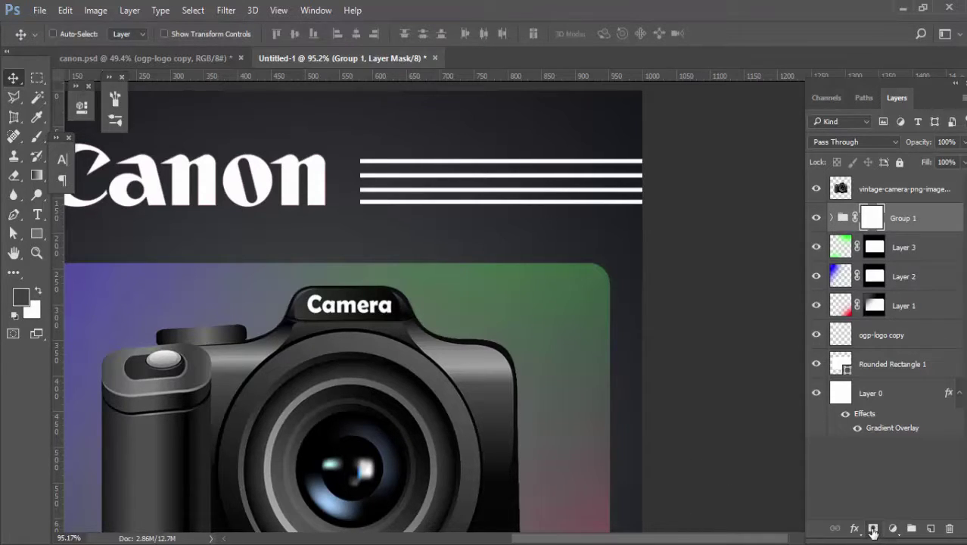
Step: Drag black-to-white gradients on Group 1's mask so the stripes fade in from the left
{"action": "key", "text": "g"}
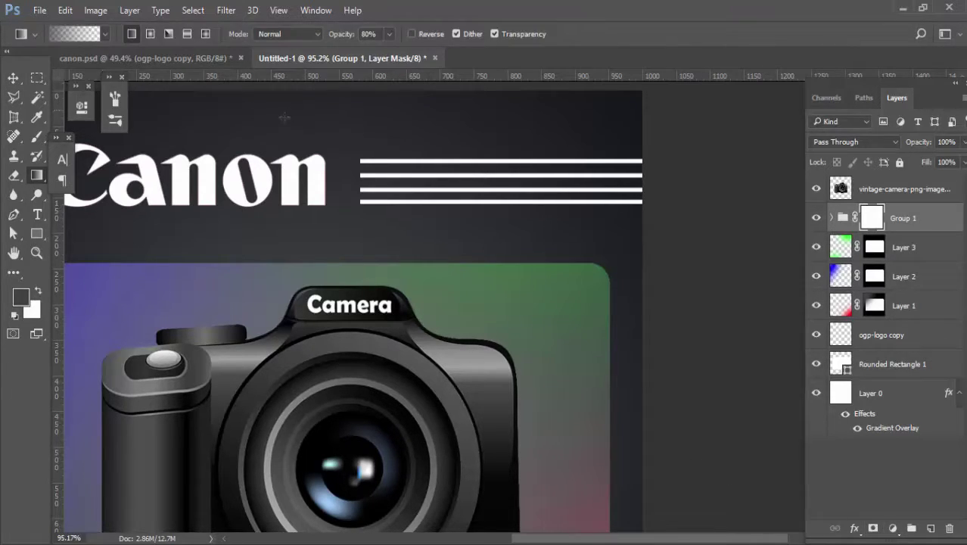
{"action": "left_click", "coordinate": [71, 30]}
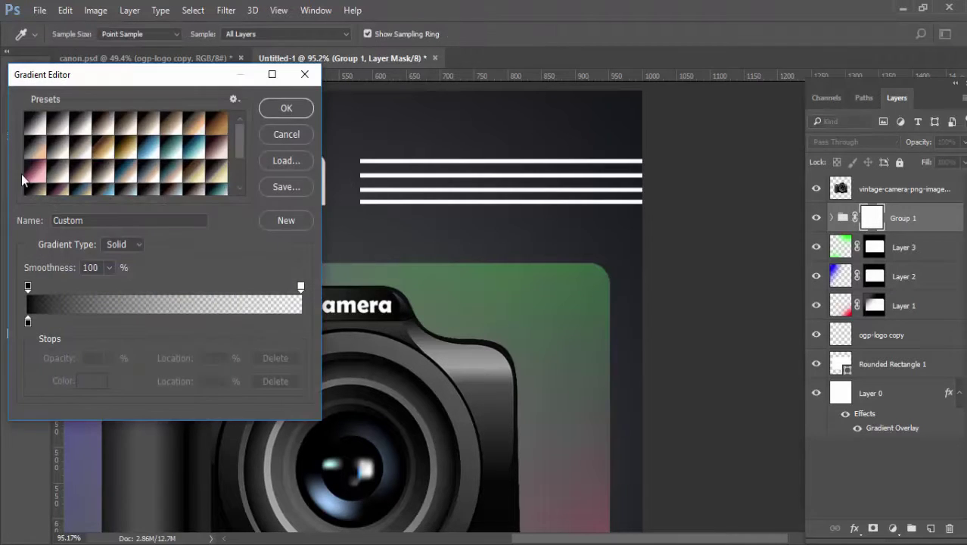
{"action": "left_click", "coordinate": [288, 109]}
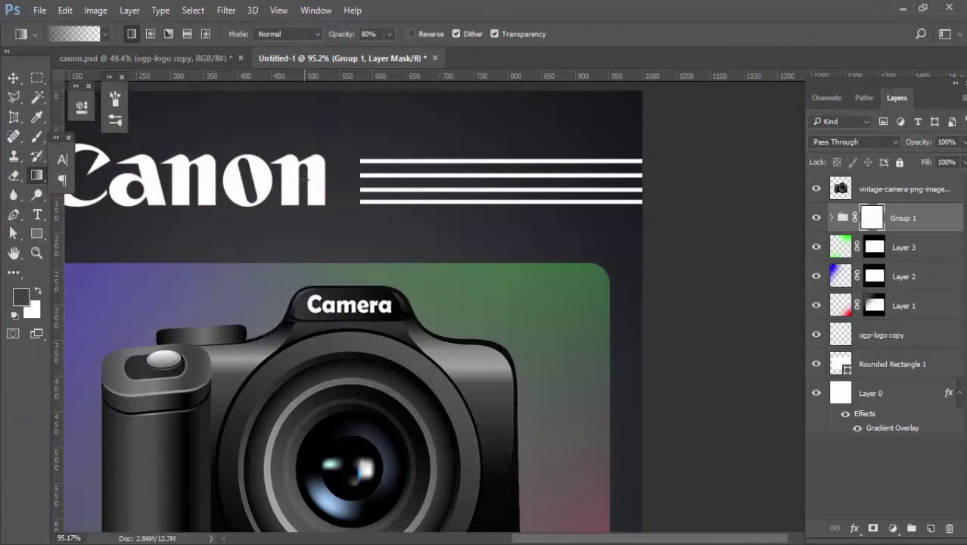
{"action": "left_click_drag", "start_coordinate": [305, 179], "coordinate": [443, 184]}
{"action": "left_click_drag", "start_coordinate": [350, 182], "coordinate": [398, 181]}
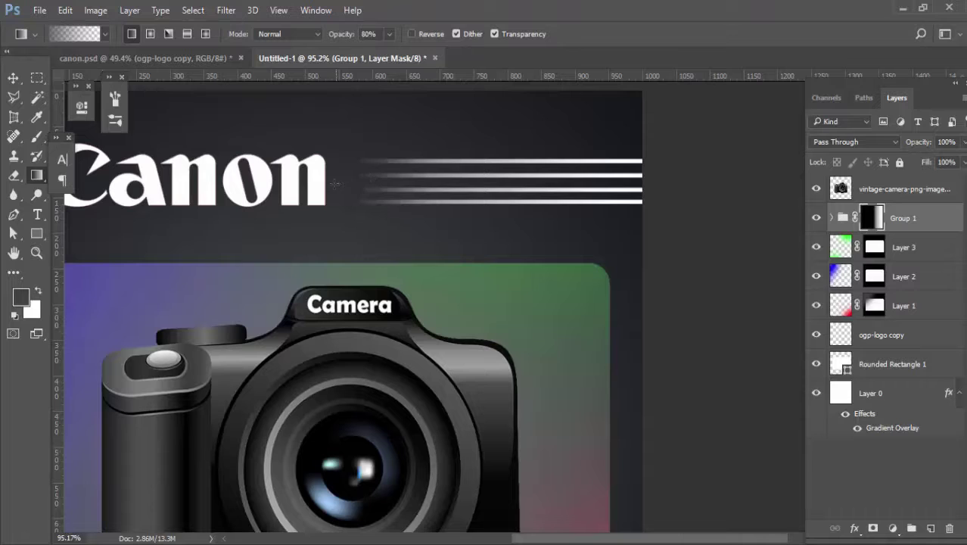
{"action": "mouse_move", "coordinate": [334, 183]}
{"action": "left_mouse_down"}
{"action": "mouse_move", "coordinate": [429, 183]}
{"action": "mouse_move", "coordinate": [340, 174]}
{"action": "left_mouse_up"}
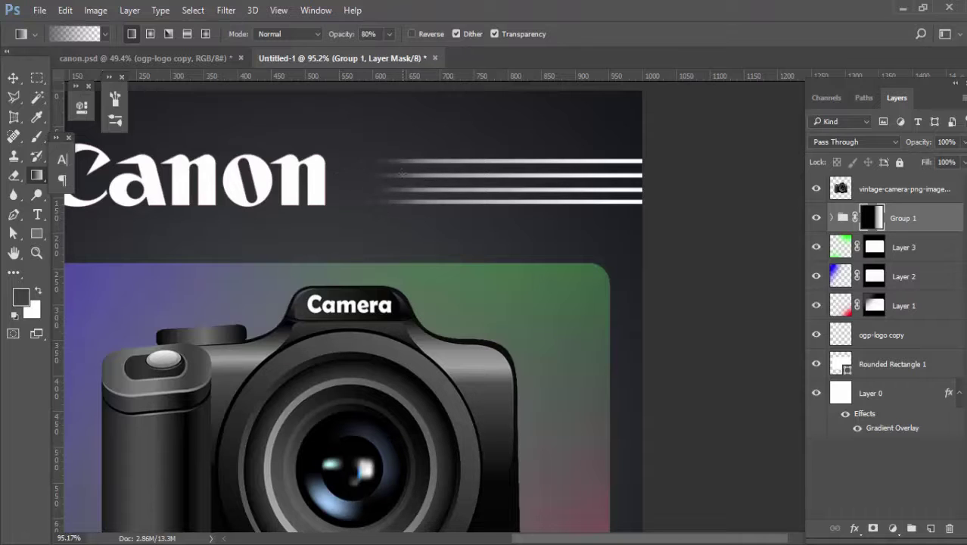
{"action": "left_click_drag", "start_coordinate": [256, 168], "coordinate": [454, 182]}
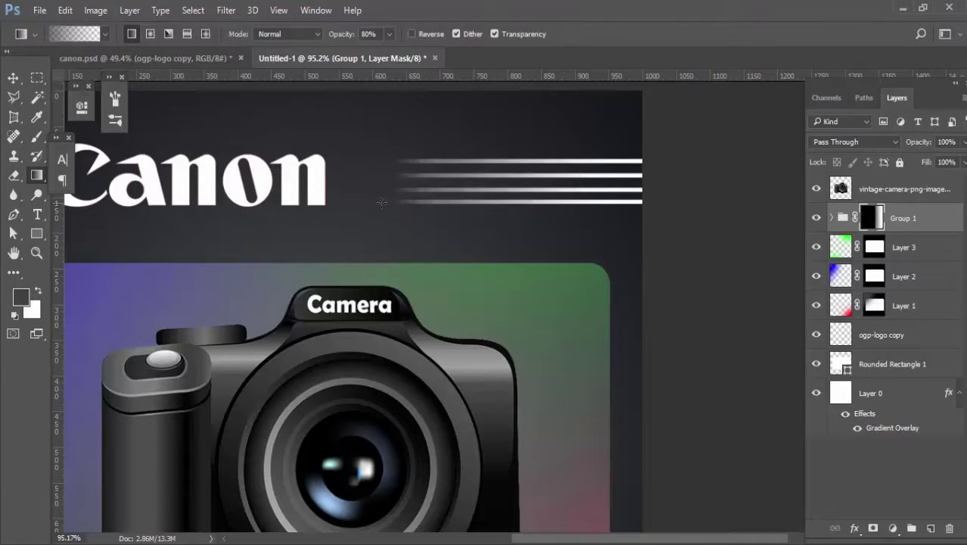
{"action": "left_click_drag", "start_coordinate": [389, 199], "coordinate": [675, 185]}
Step: Stretch the stripes group slightly wider to the left with Free Transform
{"action": "key", "text": "v"}
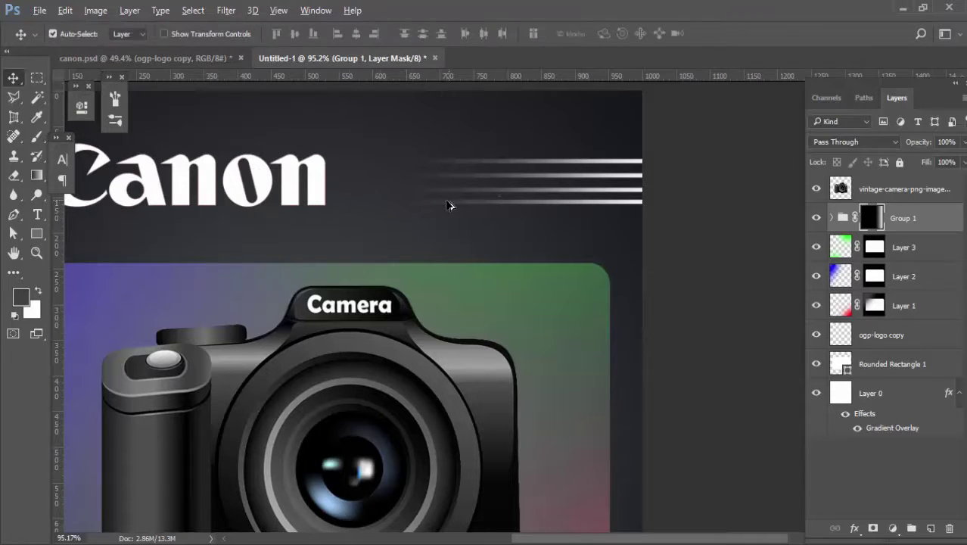
{"action": "scroll", "coordinate": [446, 208], "scroll_direction": "down", "scroll_amount": 5}
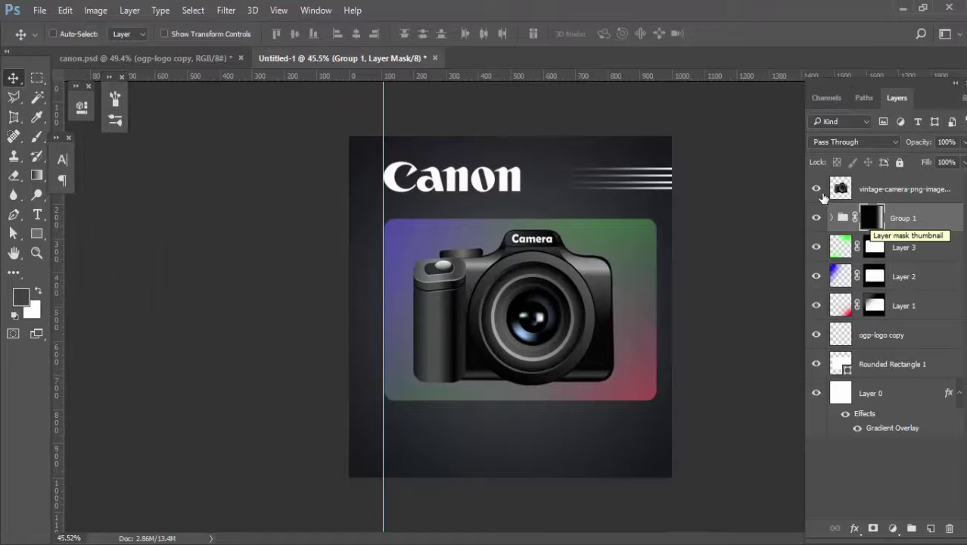
{"action": "key", "text": "ctrl"}
{"action": "key", "text": "ctrl+t"}
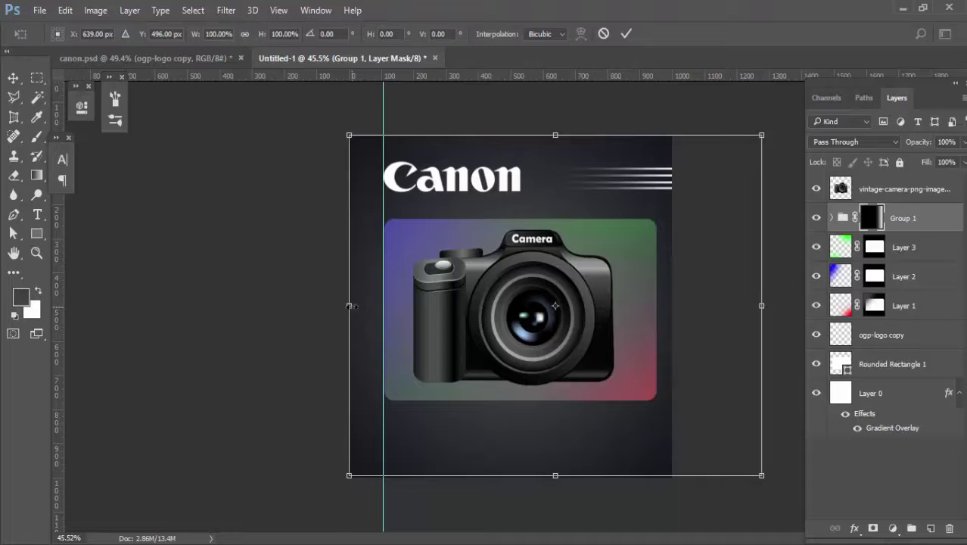
{"action": "left_click_drag", "start_coordinate": [350, 306], "coordinate": [326, 305]}
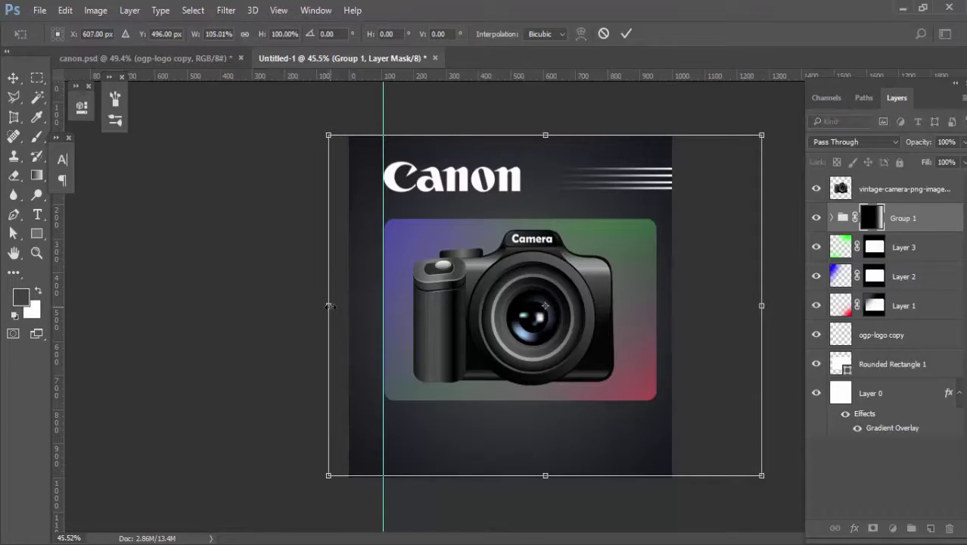
{"action": "key", "text": "Return"}
{"action": "scroll", "coordinate": [435, 232], "scroll_direction": "down", "scroll_amount": 2}
{"action": "scroll", "coordinate": [435, 232], "scroll_direction": "up", "scroll_amount": 1}
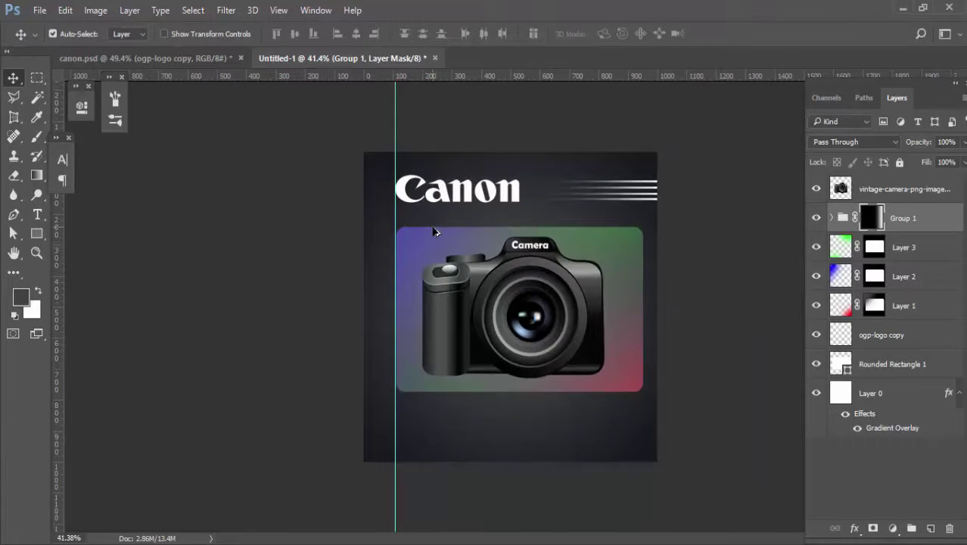
{"action": "scroll", "coordinate": [441, 234], "scroll_direction": "up", "scroll_amount": 1}
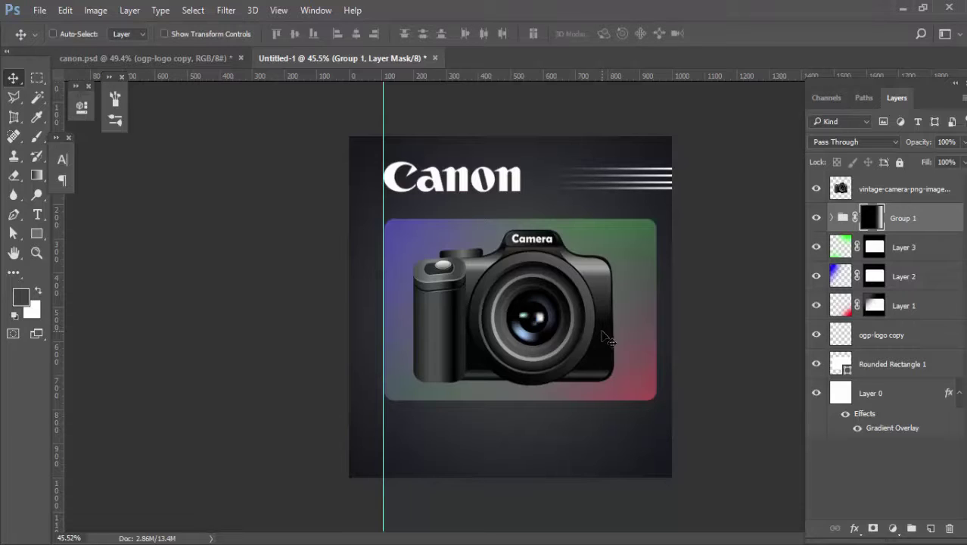
Step: Compare the stripes with the finished canon.psd design
{"action": "left_click", "coordinate": [148, 59]}
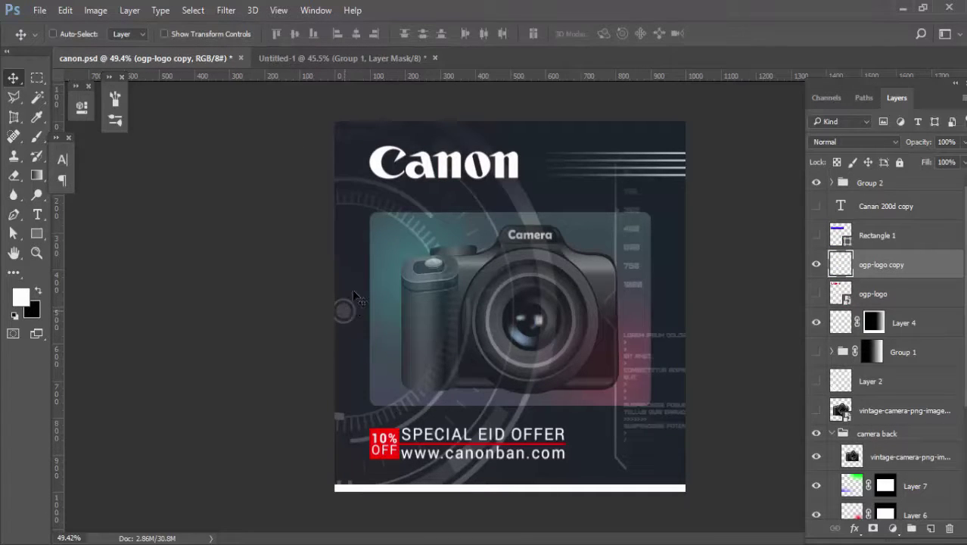
{"action": "left_click", "coordinate": [341, 64]}
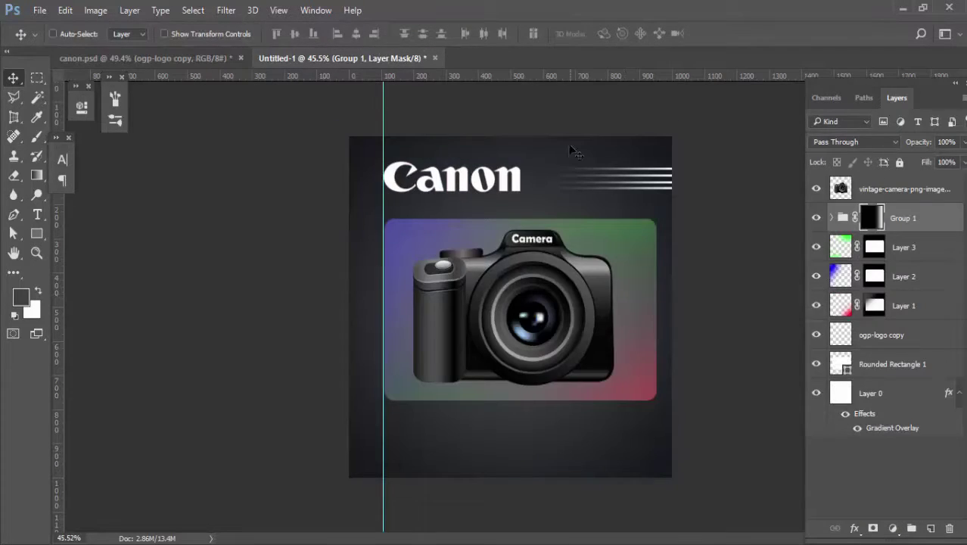
{"action": "left_click", "coordinate": [219, 58]}
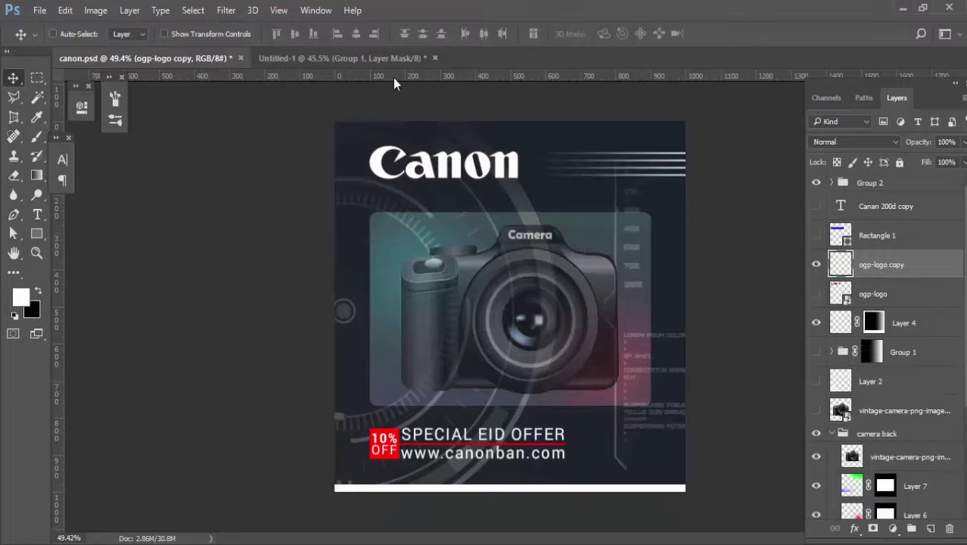
{"action": "left_click", "coordinate": [371, 60]}
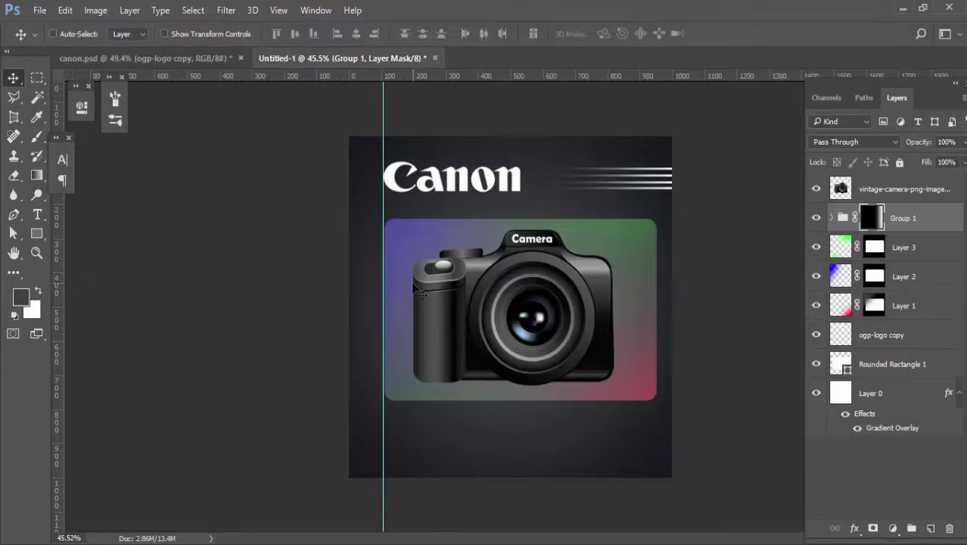
Step: Add a new empty layer above Group 1 and ready a white brush
{"action": "left_click", "coordinate": [930, 528]}
{"action": "key", "text": "x"}
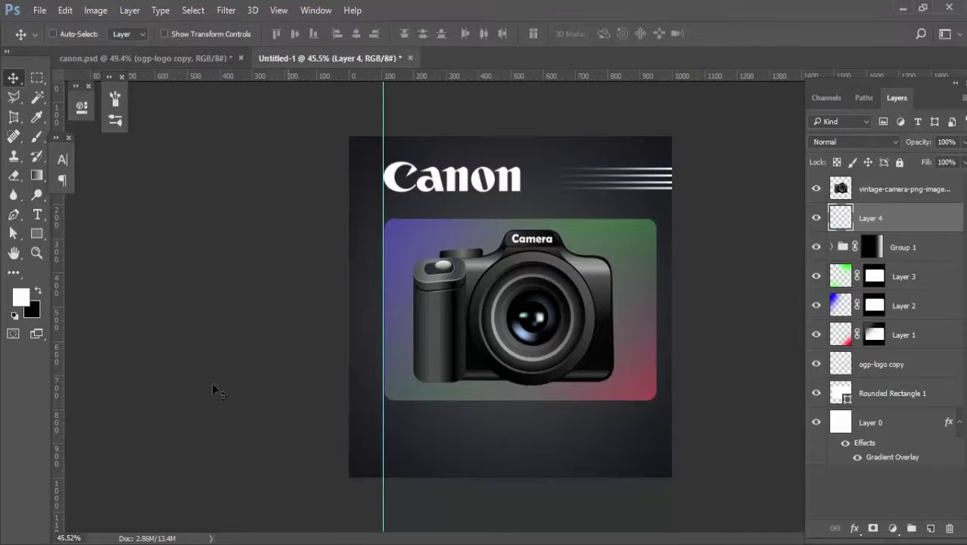
{"action": "key", "text": "b"}
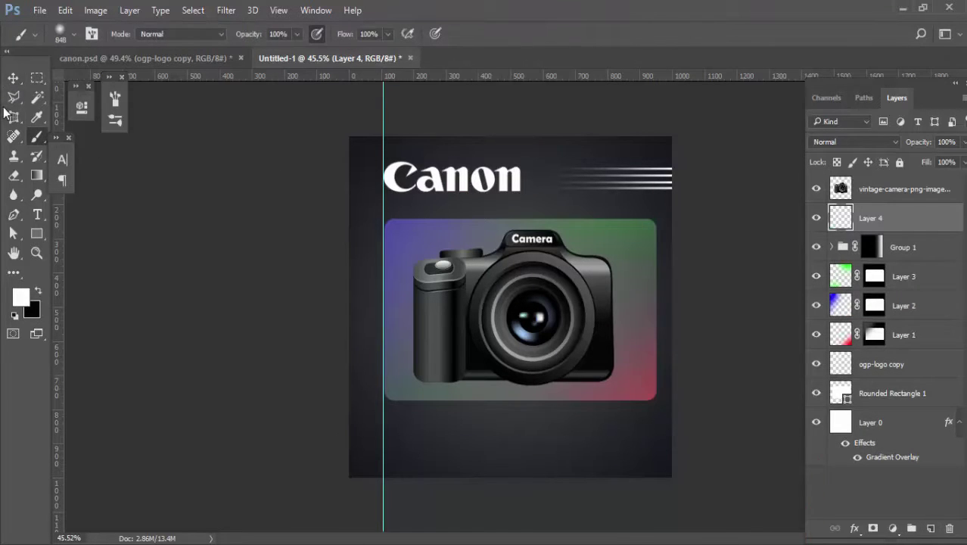
Step: Load the HUD Brushes - youthedesigner set into the brush presets
{"action": "left_click", "coordinate": [72, 33]}
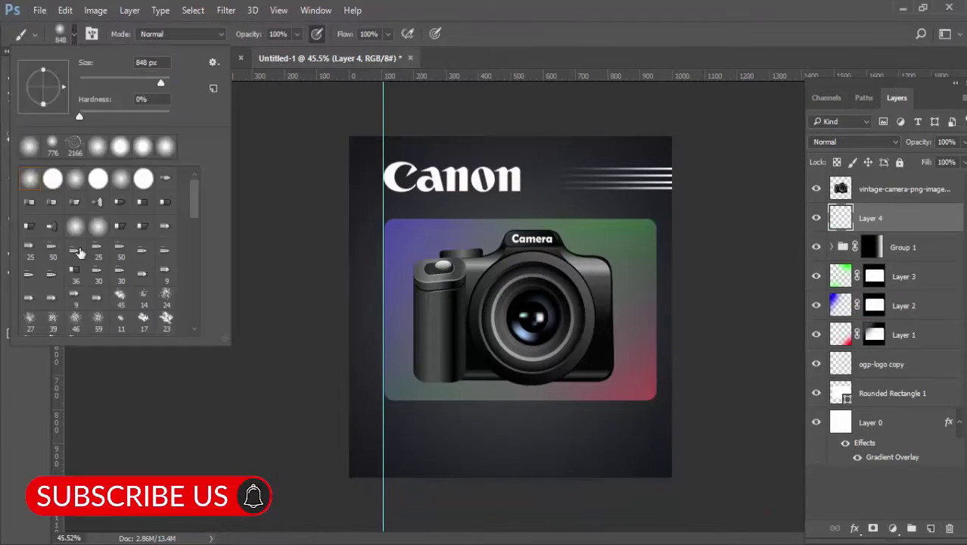
{"action": "scroll", "coordinate": [93, 261], "scroll_direction": "down", "scroll_amount": 5}
{"action": "scroll", "coordinate": [93, 261], "scroll_direction": "down", "scroll_amount": 7}
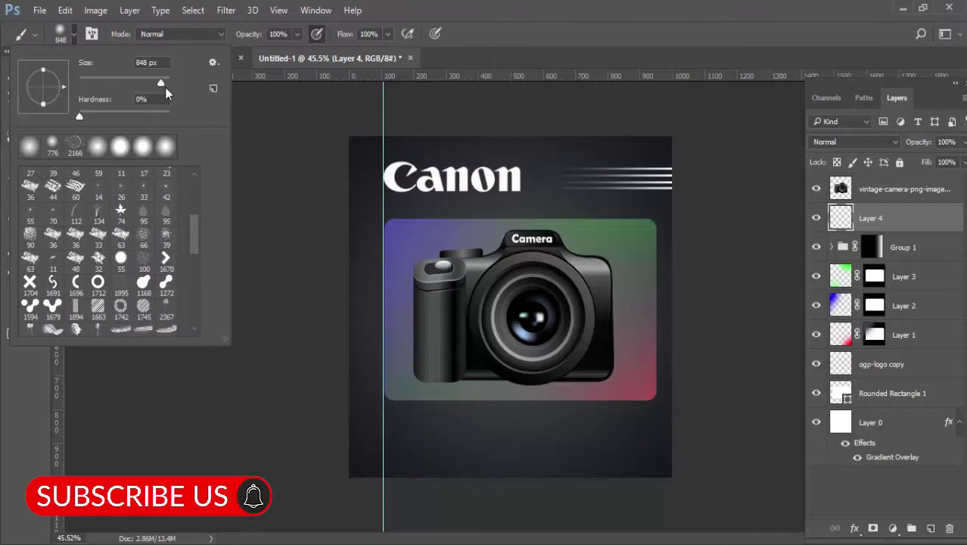
{"action": "left_click", "coordinate": [213, 64]}
{"action": "left_click", "coordinate": [270, 284]}
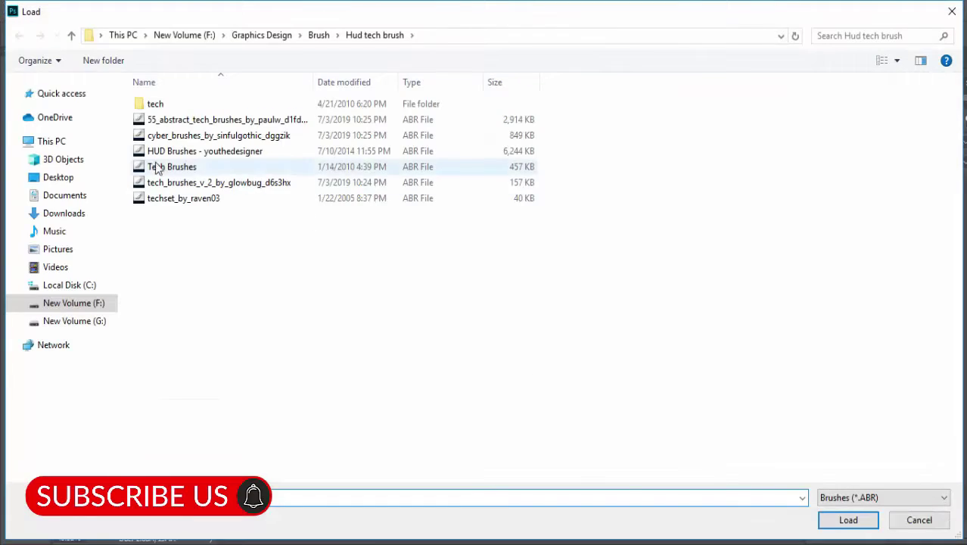
{"action": "left_click", "coordinate": [216, 150]}
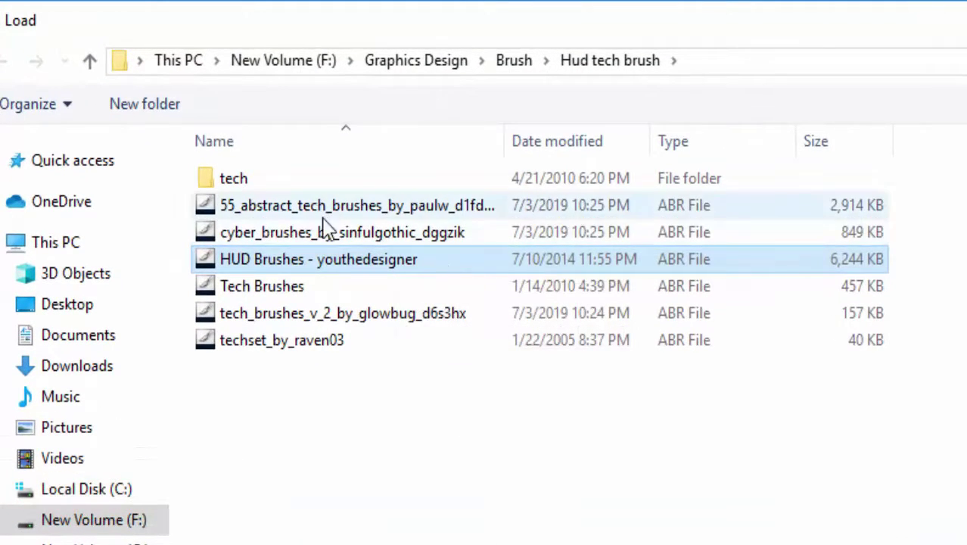
{"action": "double_click", "coordinate": [368, 265]}
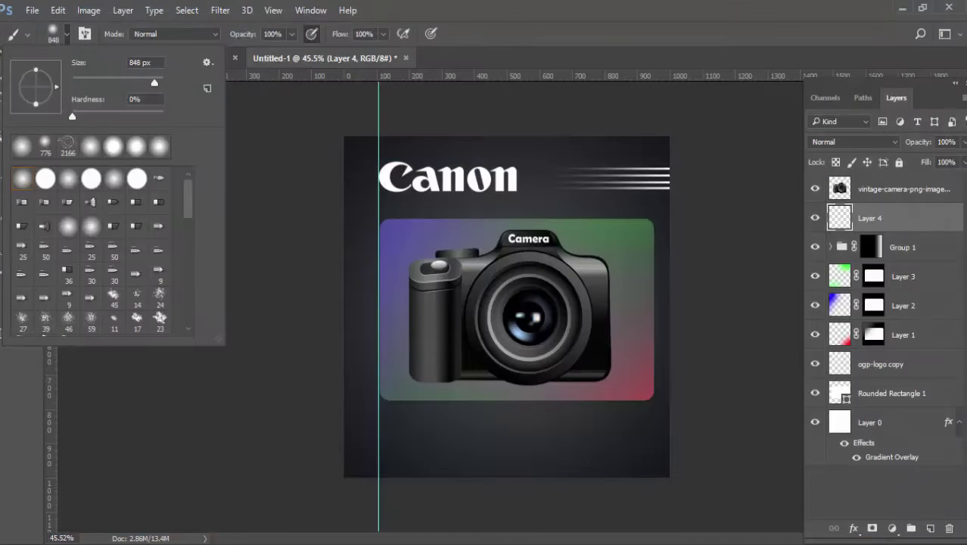
Step: Stamp the HUD brush 1437, enlarged to about 1815 px, onto Layer 4
{"action": "scroll", "coordinate": [98, 273], "scroll_direction": "down", "scroll_amount": 3}
{"action": "scroll", "coordinate": [98, 272], "scroll_direction": "down", "scroll_amount": 10}
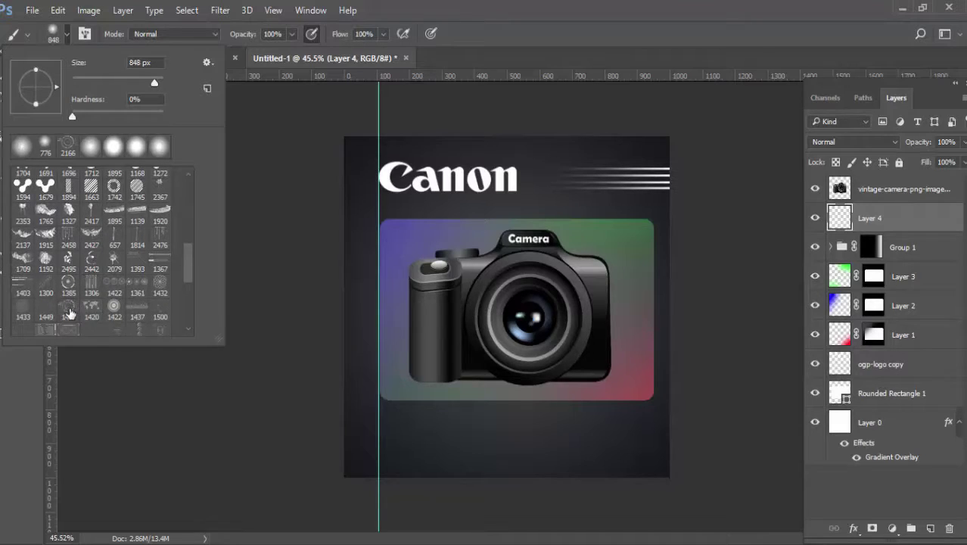
{"action": "left_click", "coordinate": [69, 313]}
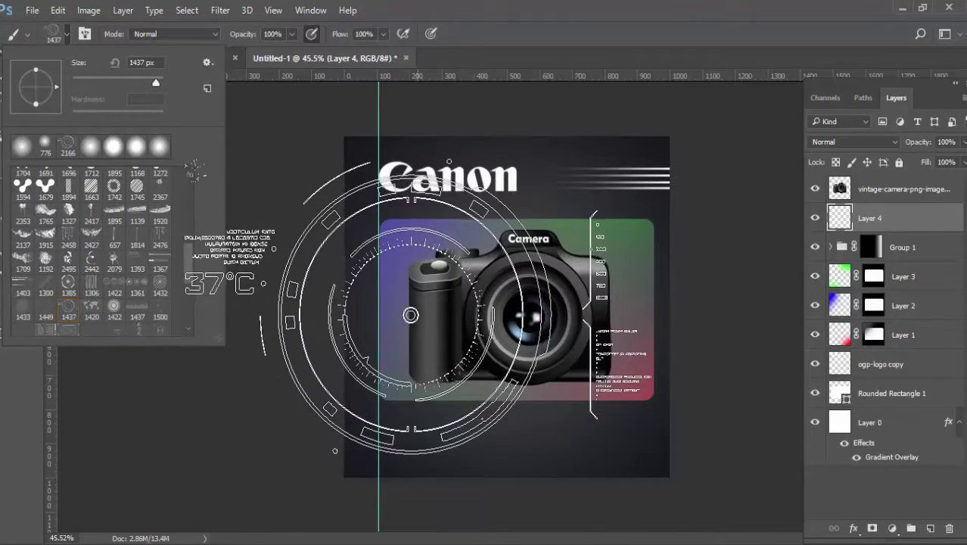
{"action": "right_click", "coordinate": [375, 324], "text": "alt"}
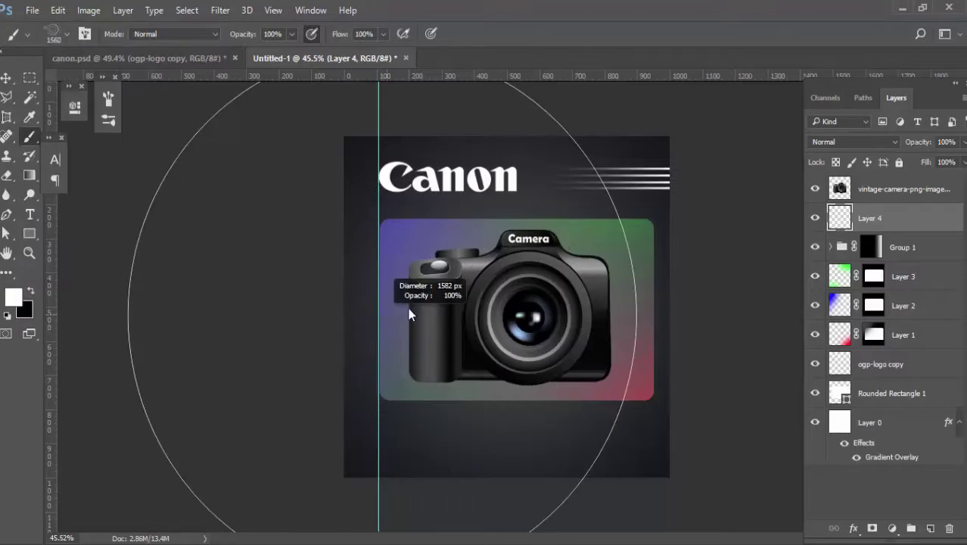
{"action": "mouse_move", "coordinate": [408, 308]}
{"action": "left_mouse_down"}
{"action": "mouse_move", "coordinate": [388, 317]}
{"action": "mouse_move", "coordinate": [420, 309]}
{"action": "left_mouse_up"}
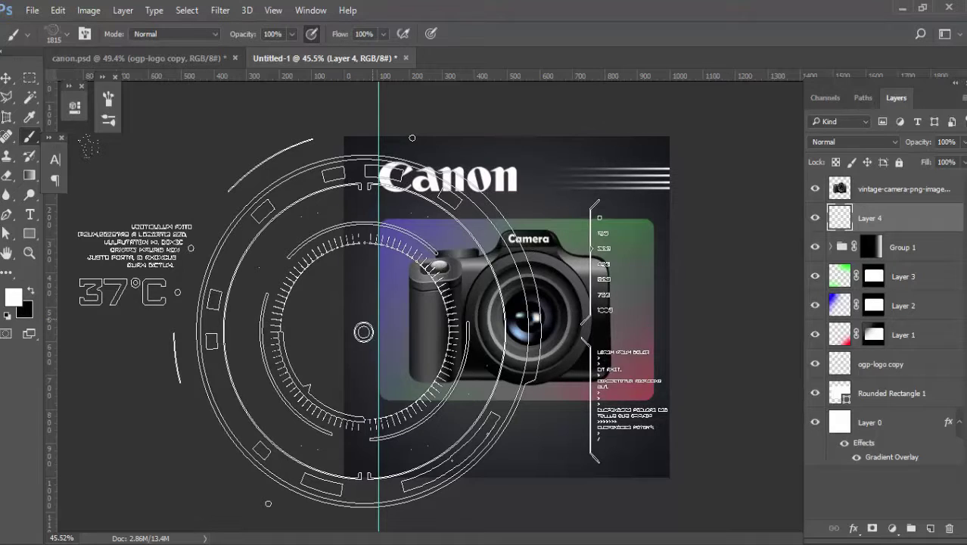
{"action": "left_click", "coordinate": [363, 332]}
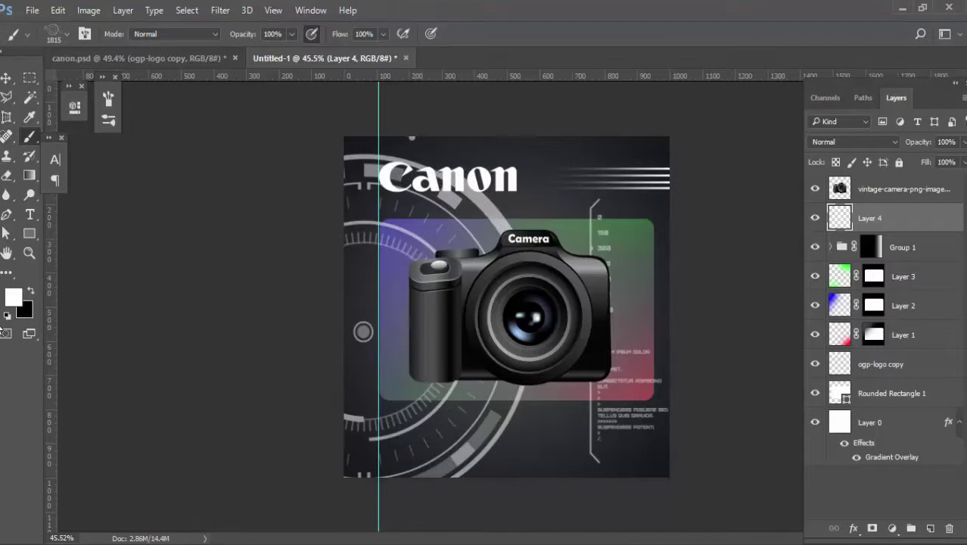
Step: Enlarge the brush to about 2039 px and stamp another HUD graphic
{"action": "left_click_drag", "start_coordinate": [404, 316], "coordinate": [407, 316]}
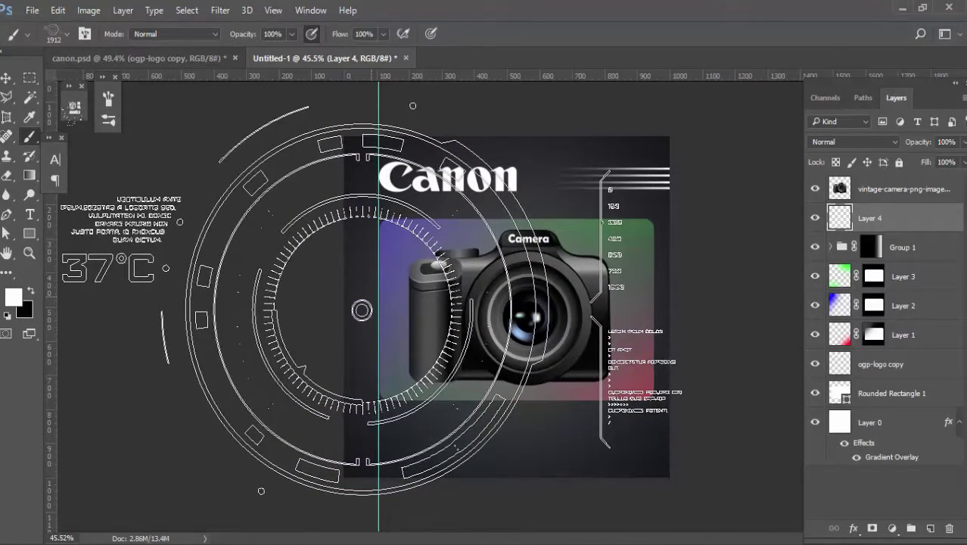
{"action": "mouse_move", "coordinate": [371, 308]}
{"action": "left_mouse_down"}
{"action": "mouse_move", "coordinate": [389, 292]}
{"action": "mouse_move", "coordinate": [377, 306]}
{"action": "left_mouse_up"}
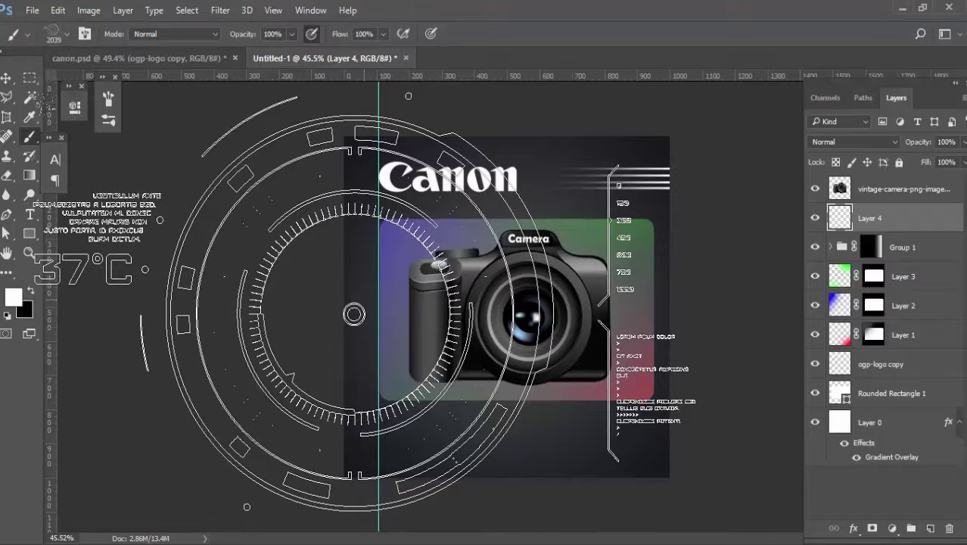
{"action": "left_click", "coordinate": [354, 314]}
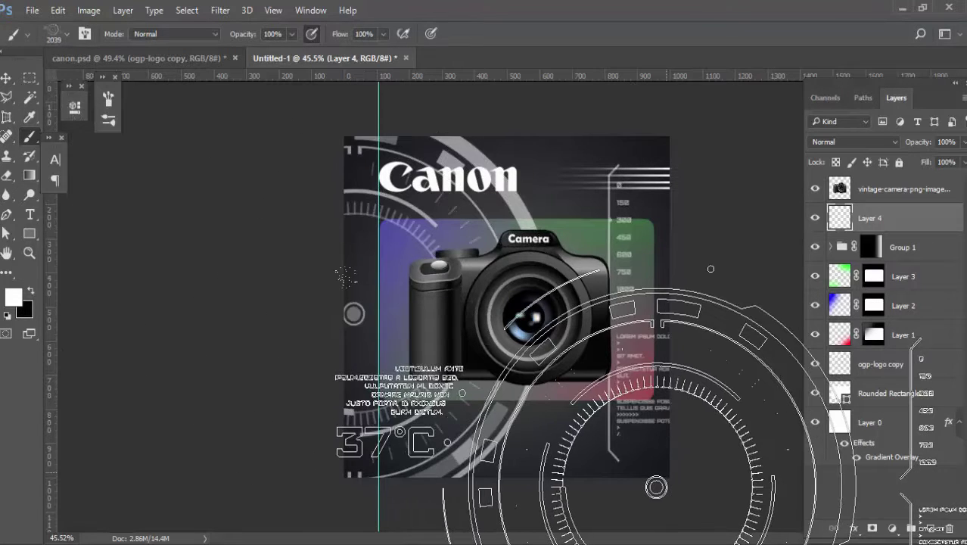
{"action": "key", "text": "v"}
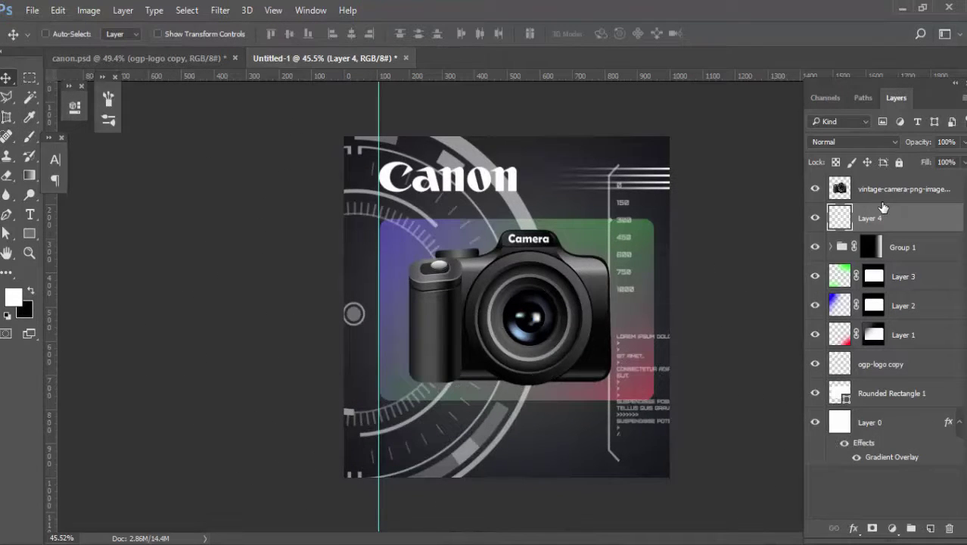
Step: Move Layer 4 down the stack to sit just above Layer 0
{"action": "key", "text": "ctrl+bracketleft"}
{"action": "key", "text": "ctrl+bracketleft"}
{"action": "key", "text": "ctrl+bracketleft"}
{"action": "key", "text": "ctrl+bracketleft"}
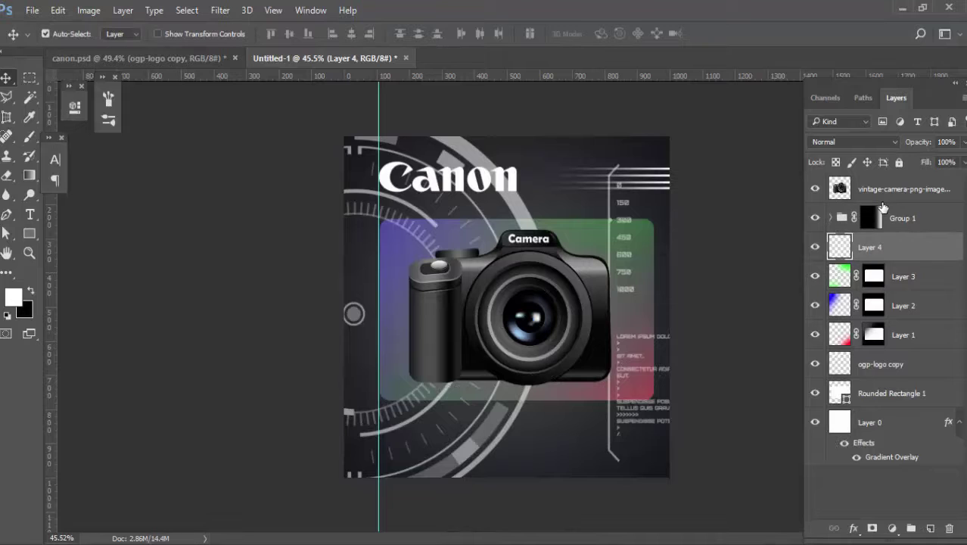
{"action": "key", "text": "ctrl+bracketleft"}
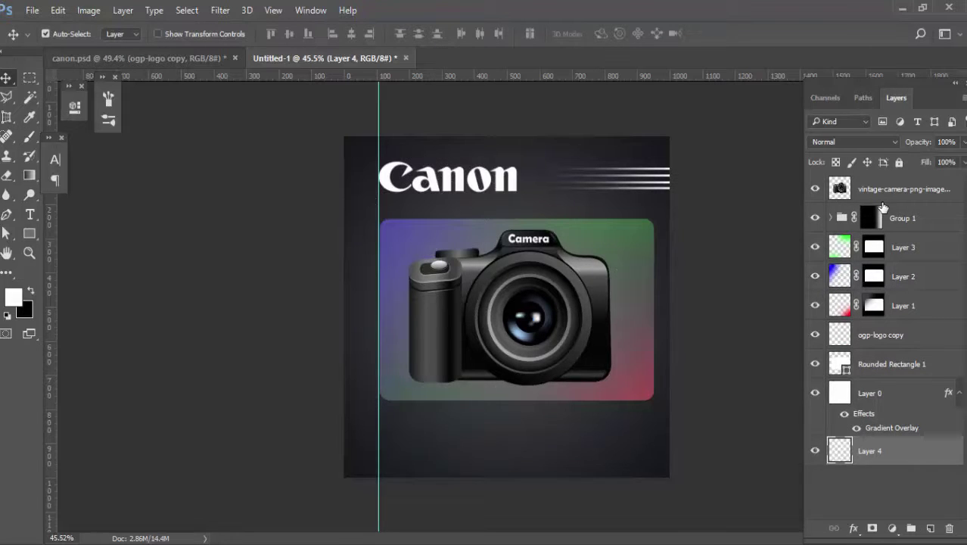
{"action": "key", "text": "ctrl+bracketright"}
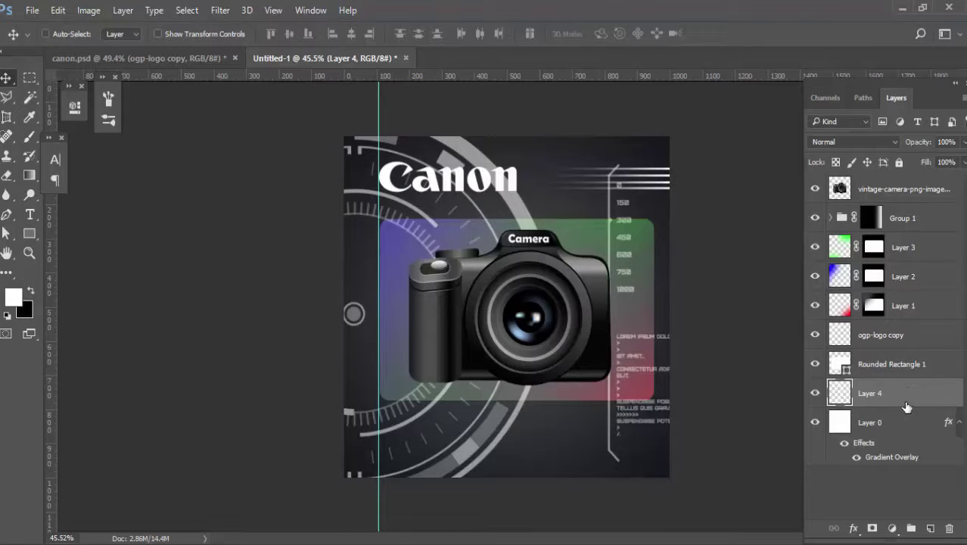
Step: Set Layer 4's opacity to 40%
{"action": "left_click", "coordinate": [952, 141]}
{"action": "type", "text": "50"}
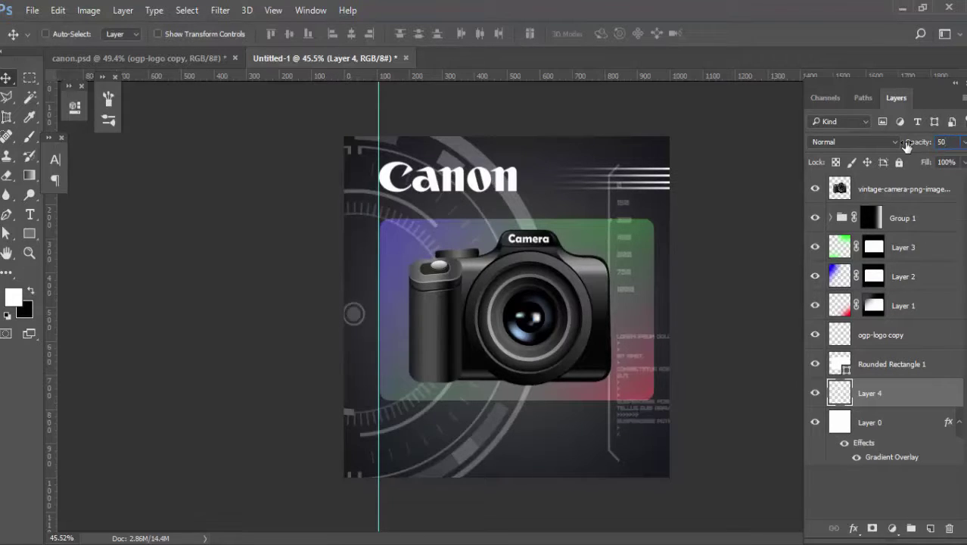
{"action": "key", "text": "BackSpace"}
{"action": "key", "text": "BackSpace"}
{"action": "type", "text": "40"}
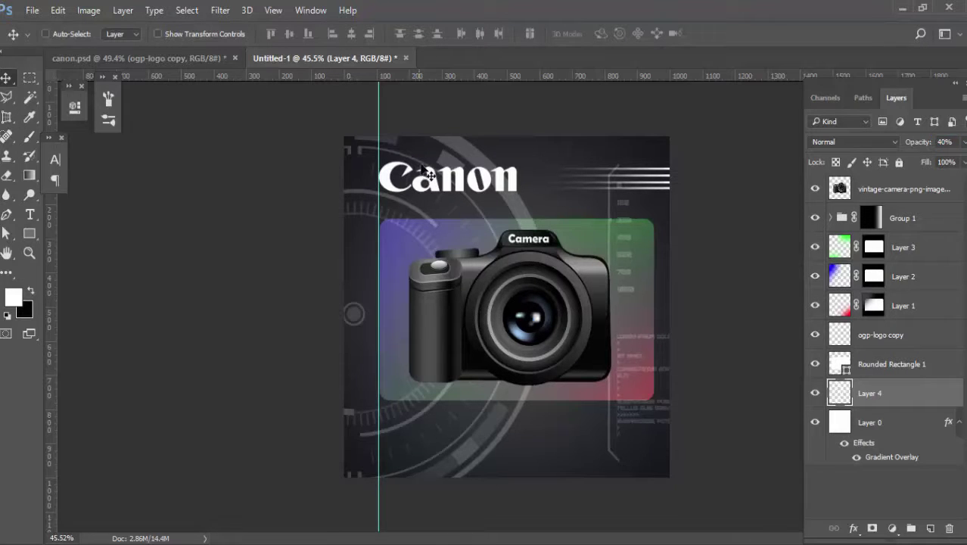
{"action": "key", "text": "ctrl+minus"}
{"action": "key", "text": "ctrl+plus"}
{"action": "key", "text": "ctrl+plus"}
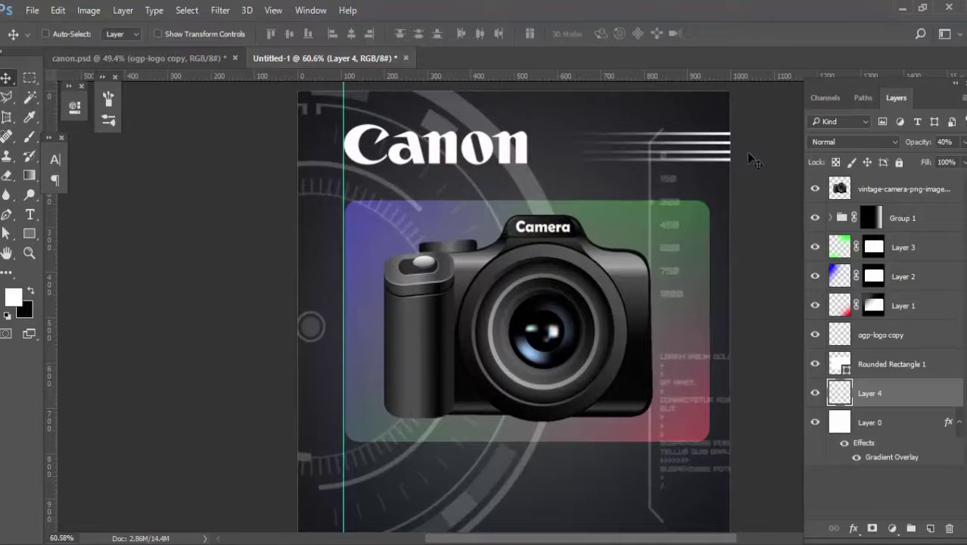
Step: Draw a red-filled rectangle in the ad's lower-left area
{"action": "left_click", "coordinate": [28, 233]}
{"action": "scroll", "coordinate": [371, 361], "scroll_direction": "down", "scroll_amount": 2}
{"action": "scroll", "coordinate": [371, 361], "scroll_direction": "down", "scroll_amount": 1}
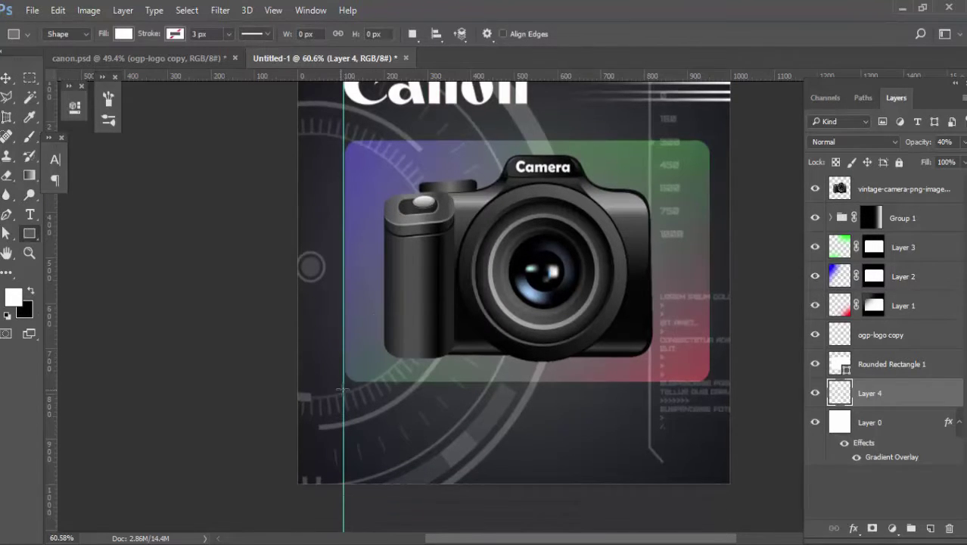
{"action": "left_click_drag", "start_coordinate": [345, 403], "coordinate": [380, 438]}
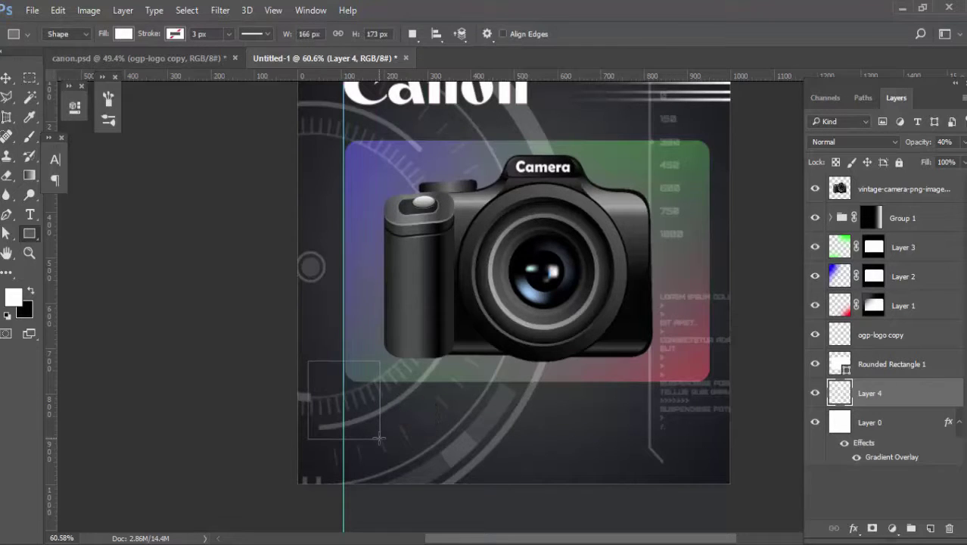
{"action": "left_click", "coordinate": [123, 34]}
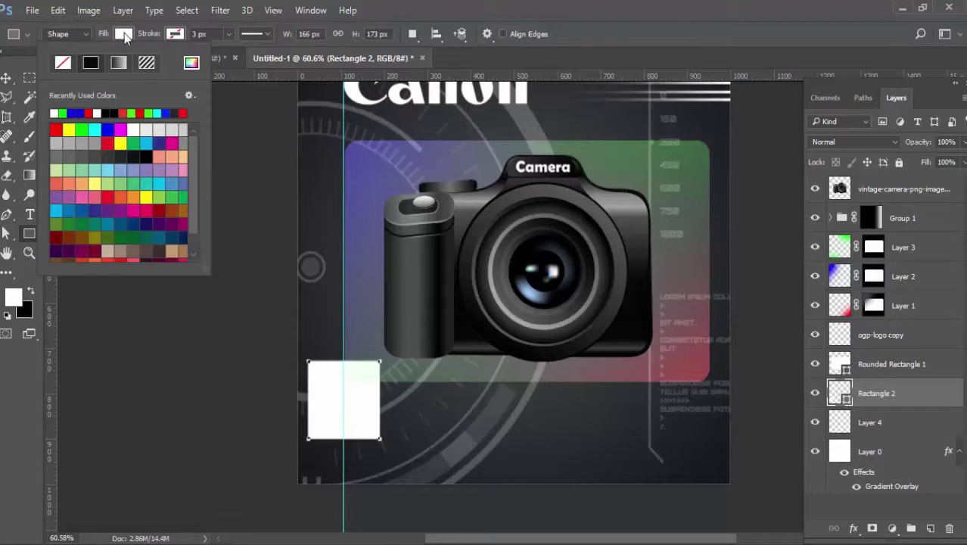
{"action": "left_click", "coordinate": [89, 116]}
Step: Move the red square down and right and enlarge it by about 15%
{"action": "key", "text": "Return"}
{"action": "key", "text": "v"}
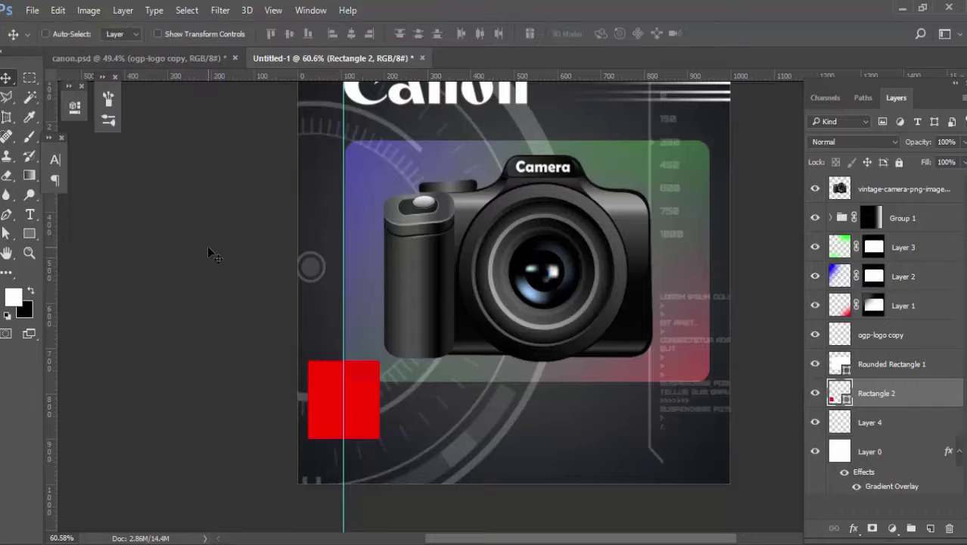
{"action": "left_click_drag", "start_coordinate": [351, 410], "coordinate": [388, 446]}
{"action": "key", "text": "ctrl+t"}
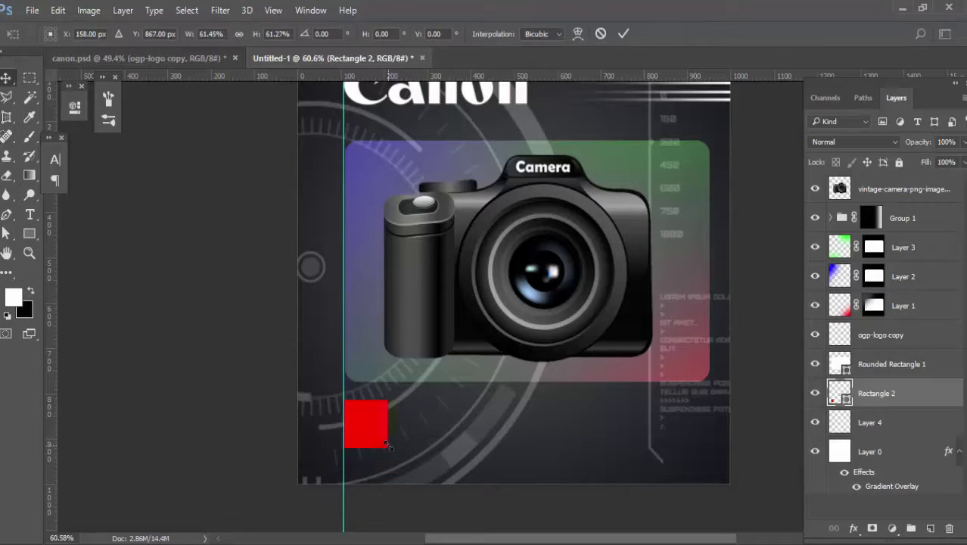
{"action": "key", "text": "Return"}
{"action": "scroll", "coordinate": [372, 426], "scroll_direction": "up", "scroll_amount": 2}
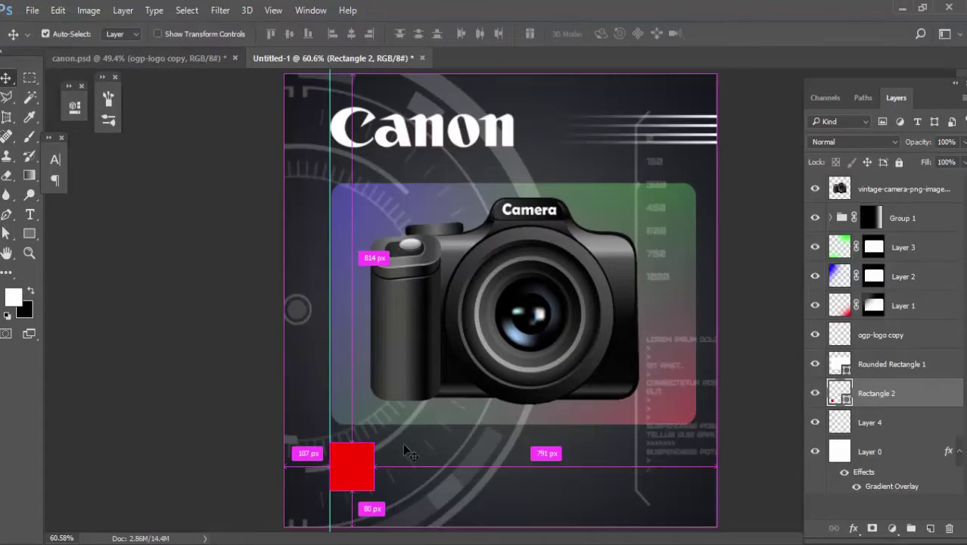
{"action": "key", "text": "ctrl+r"}
{"action": "key", "text": "ctrl+t"}
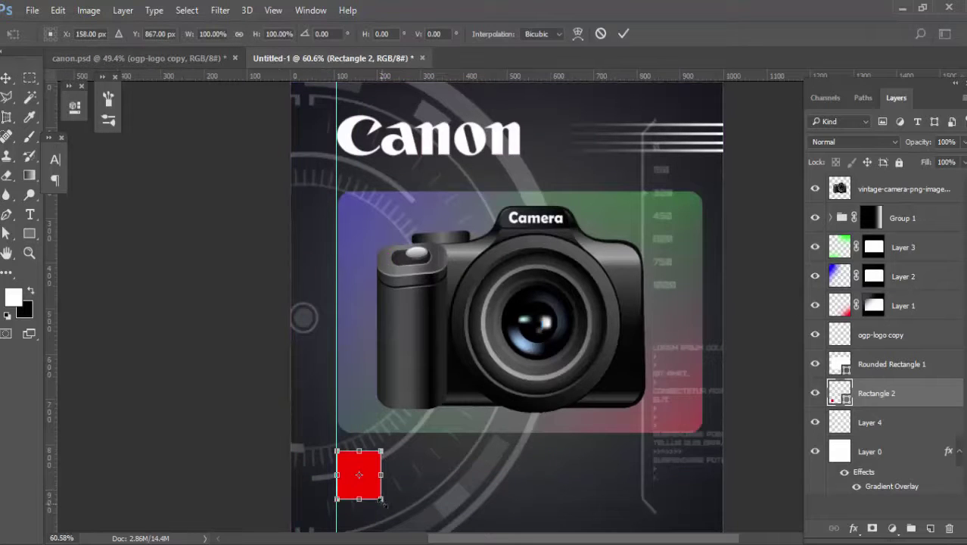
{"action": "mouse_move", "coordinate": [381, 501]}
{"action": "left_mouse_down"}
{"action": "mouse_move", "coordinate": [393, 487]}
{"action": "mouse_move", "coordinate": [366, 506]}
{"action": "left_mouse_up"}
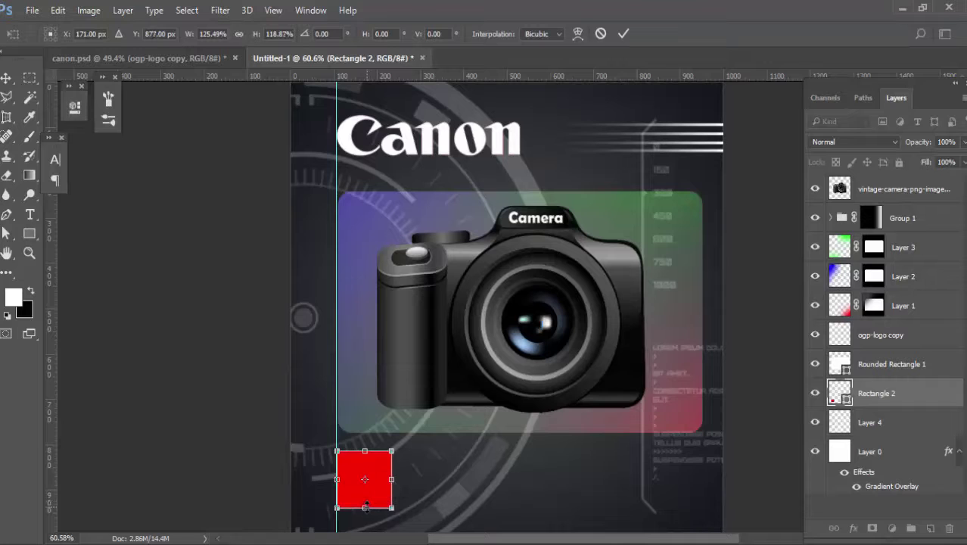
{"action": "key", "text": "Return"}
Step: Restack Rectangle 2 just beneath the vintage-camera layer
{"action": "scroll", "coordinate": [334, 404], "scroll_direction": "down", "scroll_amount": 2}
{"action": "scroll", "coordinate": [334, 406], "scroll_direction": "up", "scroll_amount": 4}
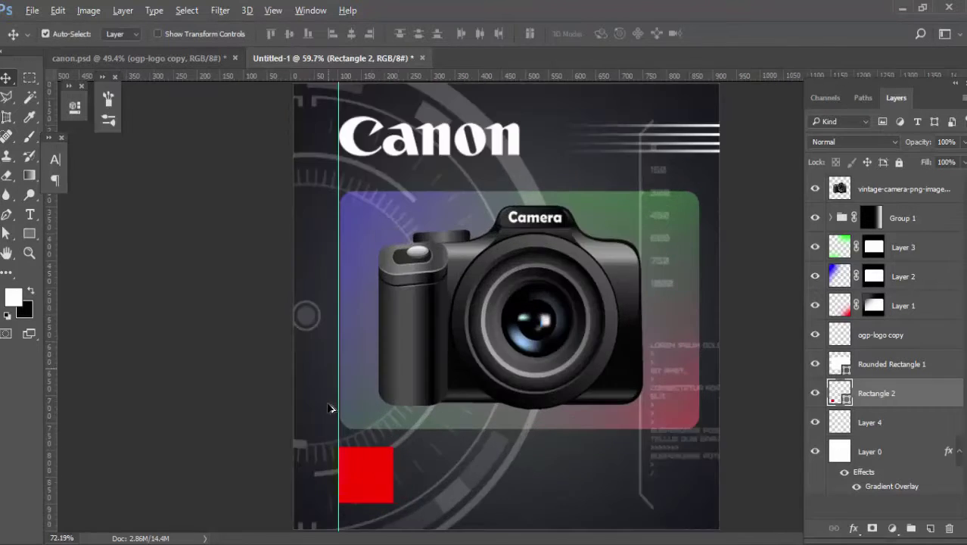
{"action": "left_click_drag", "start_coordinate": [405, 338], "coordinate": [351, 34]}
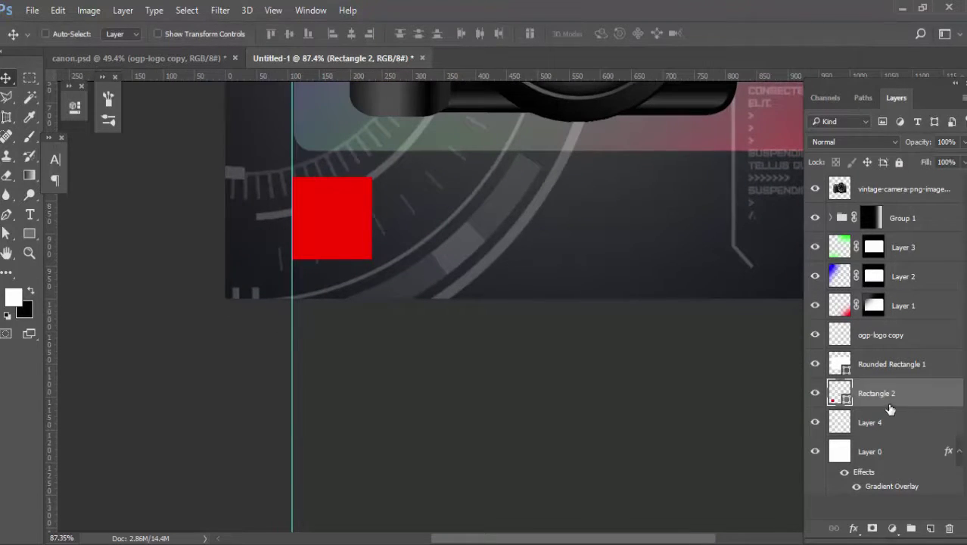
{"action": "left_click_drag", "start_coordinate": [892, 117], "coordinate": [890, 203]}
{"action": "scroll", "coordinate": [439, 342], "scroll_direction": "up", "scroll_amount": 2}
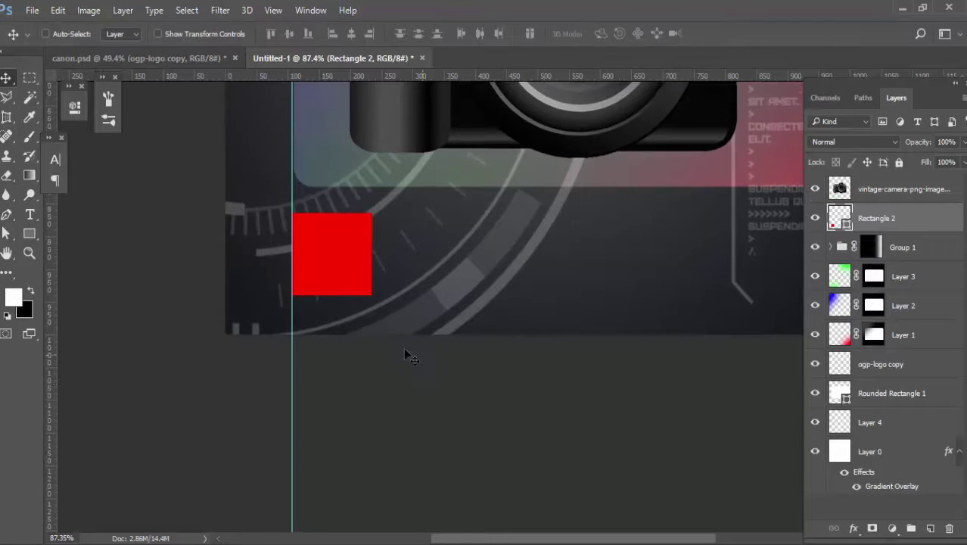
Step: Try a '10' text beside the red square, check canon.psd, then discard it
{"action": "key", "text": "t"}
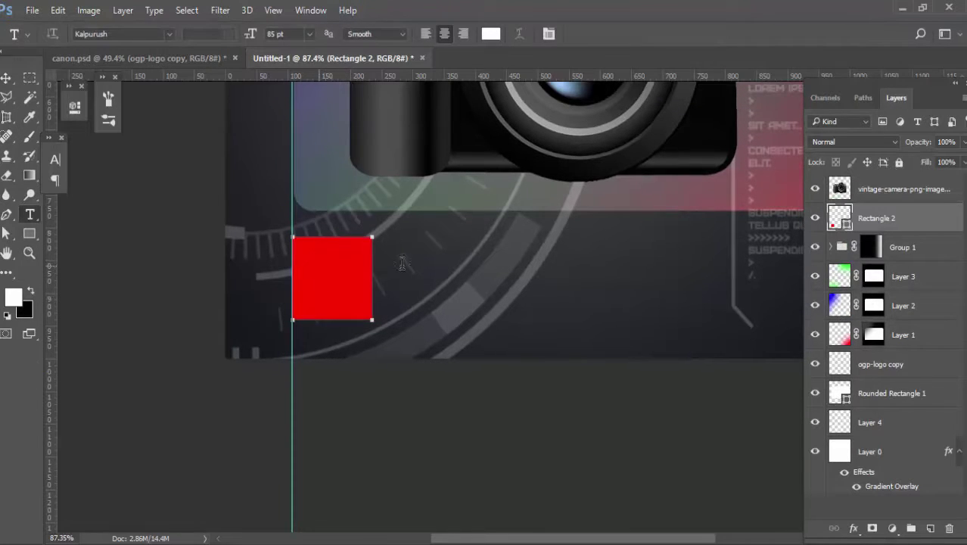
{"action": "left_click", "coordinate": [489, 256]}
{"action": "type", "text": "10"}
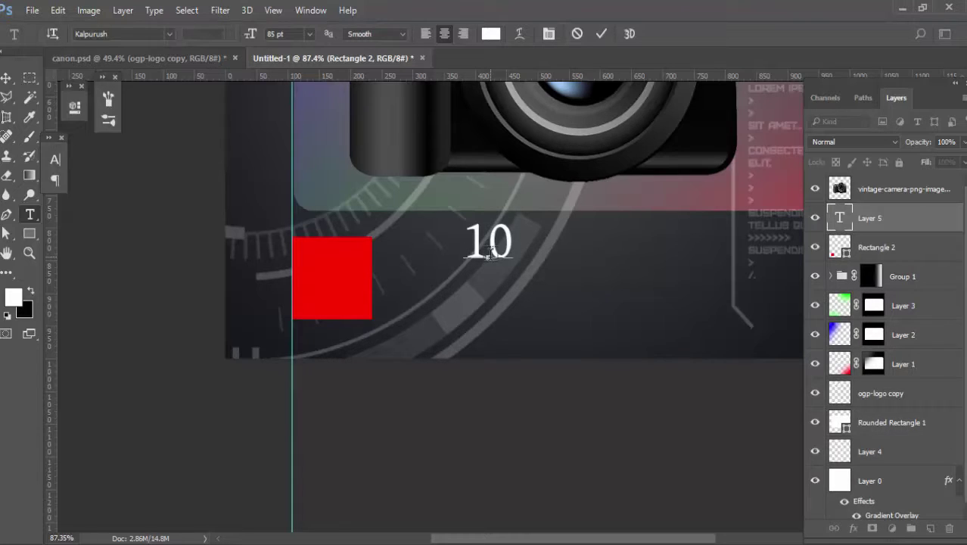
{"action": "left_click", "coordinate": [202, 61]}
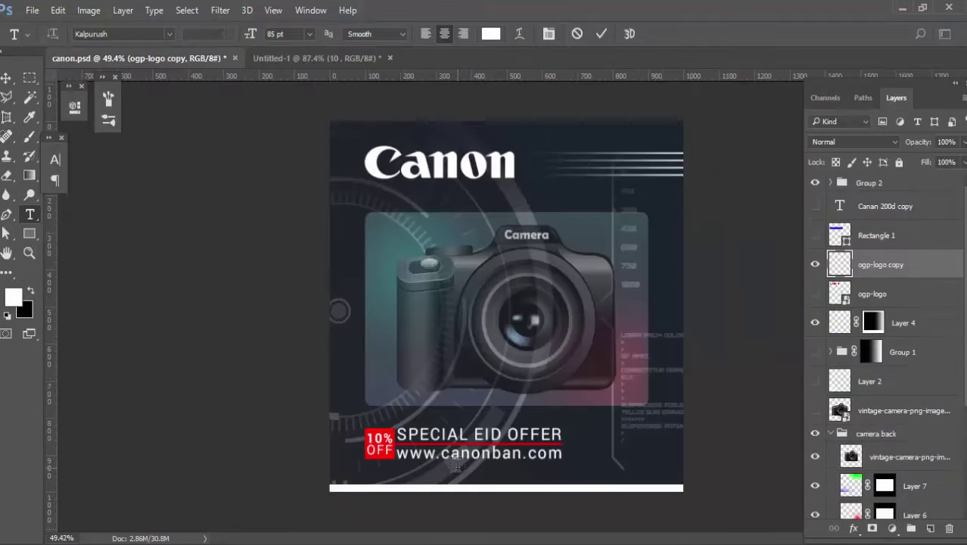
{"action": "left_click", "coordinate": [296, 56]}
{"action": "key", "text": "Delete"}
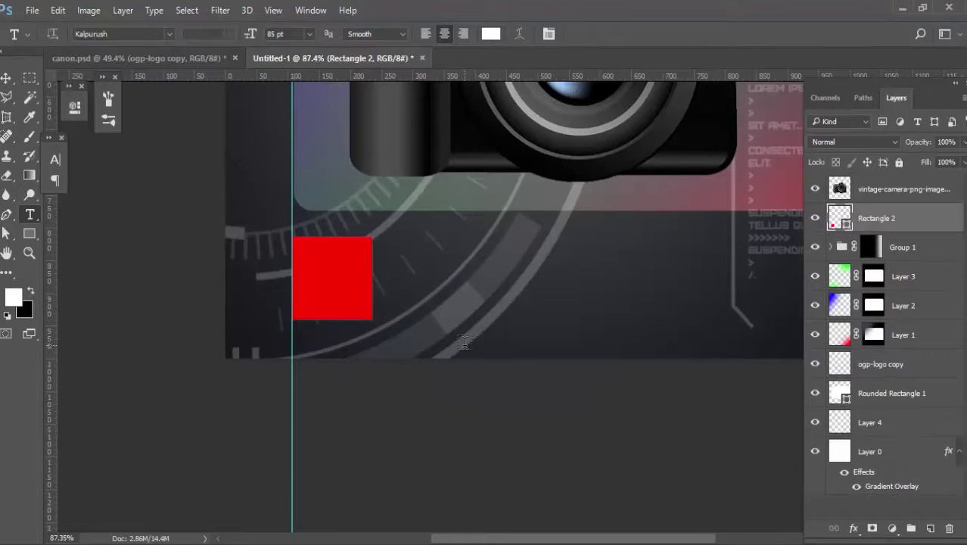
{"action": "key", "text": "1"}
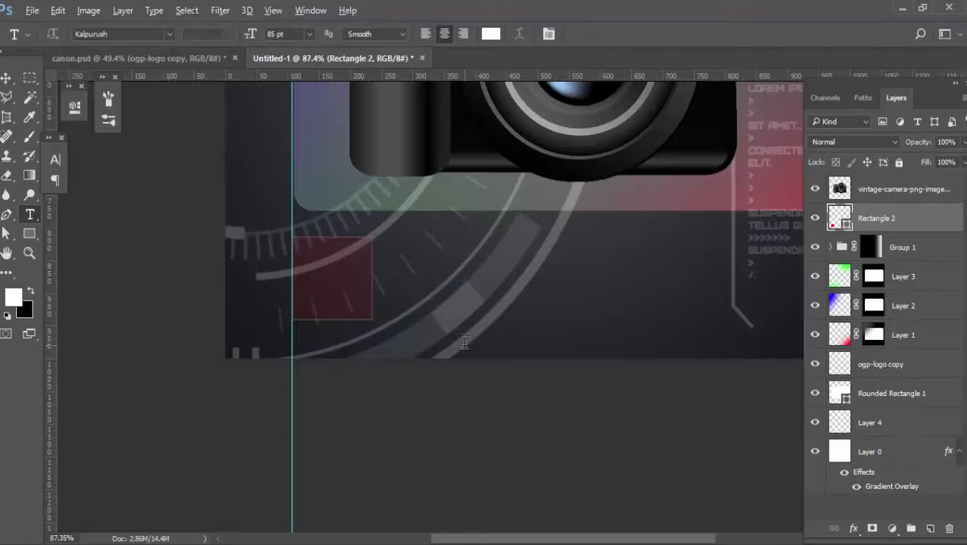
{"action": "key", "text": "0"}
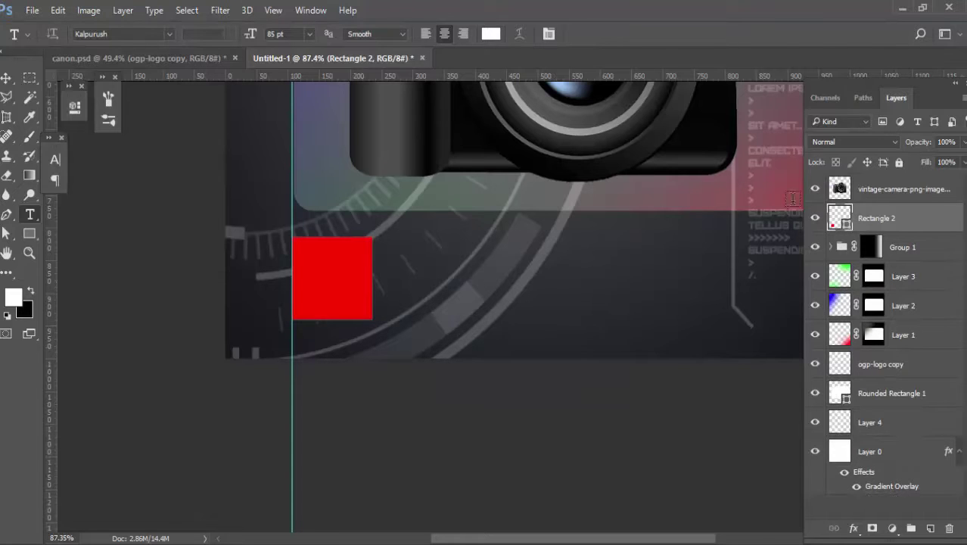
Step: Type a two-line '10%' / 'off' text beside the red square and select it
{"action": "left_click", "coordinate": [442, 269]}
{"action": "type", "text": "10"}
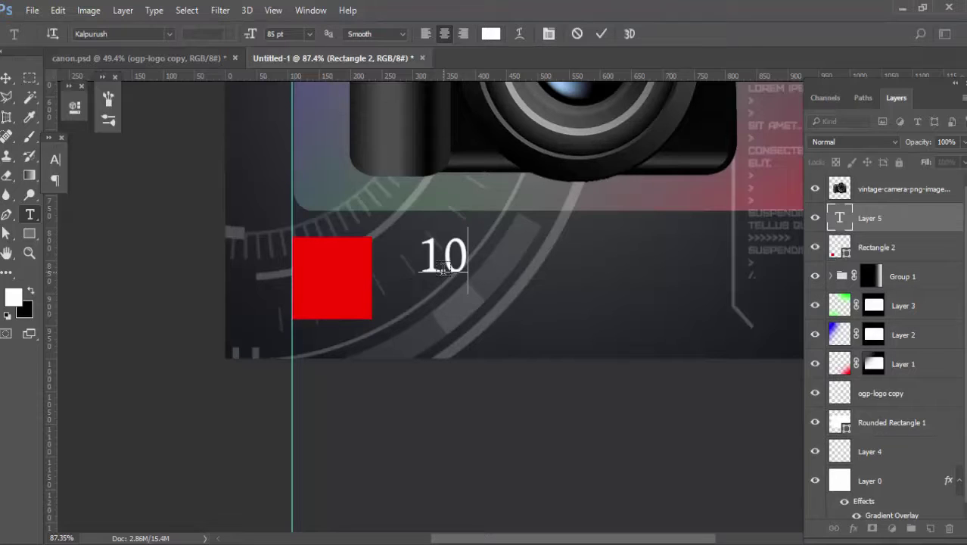
{"action": "type", "text": "%"}
{"action": "key", "text": "Return"}
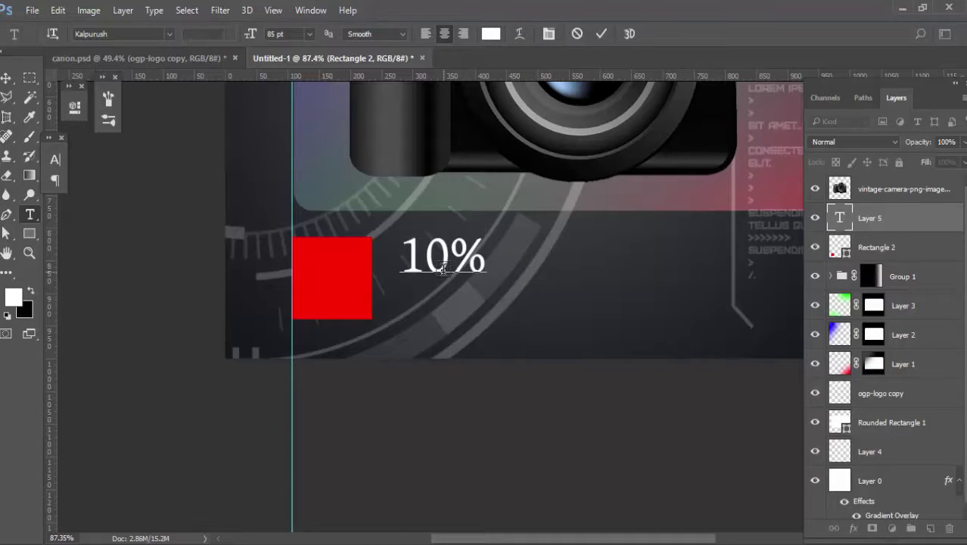
{"action": "type", "text": "off"}
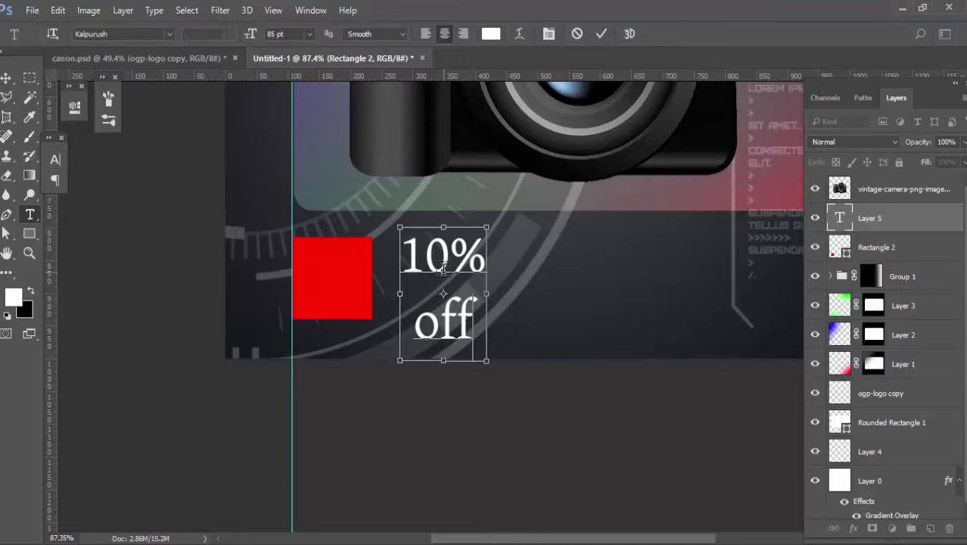
{"action": "key", "text": "ctrl+a"}
{"action": "left_click", "coordinate": [168, 65]}
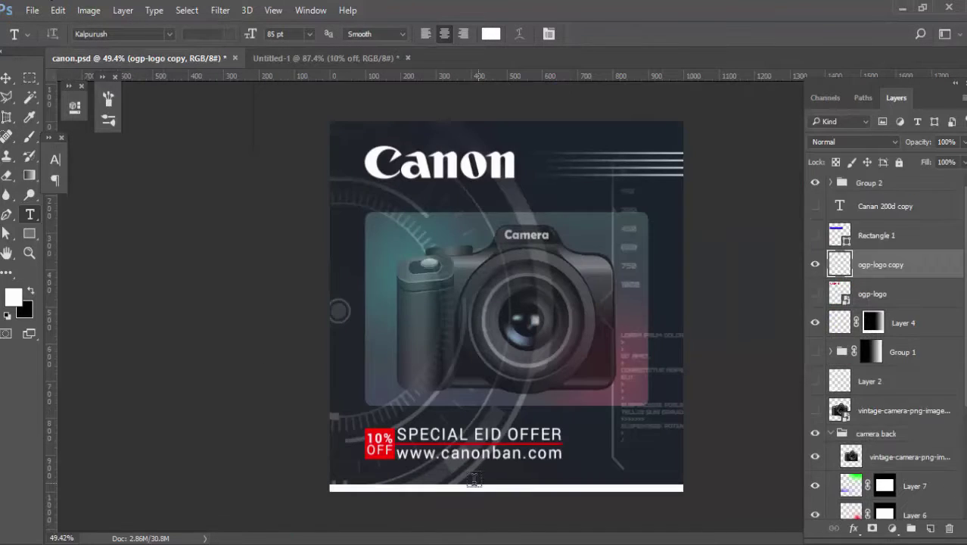
Step: Check the font of the 10% text layer in canon.psd
{"action": "left_click", "coordinate": [6, 78]}
{"action": "scroll", "coordinate": [365, 410], "scroll_direction": "down", "scroll_amount": 2}
{"action": "scroll", "coordinate": [366, 411], "scroll_direction": "up", "scroll_amount": 4}
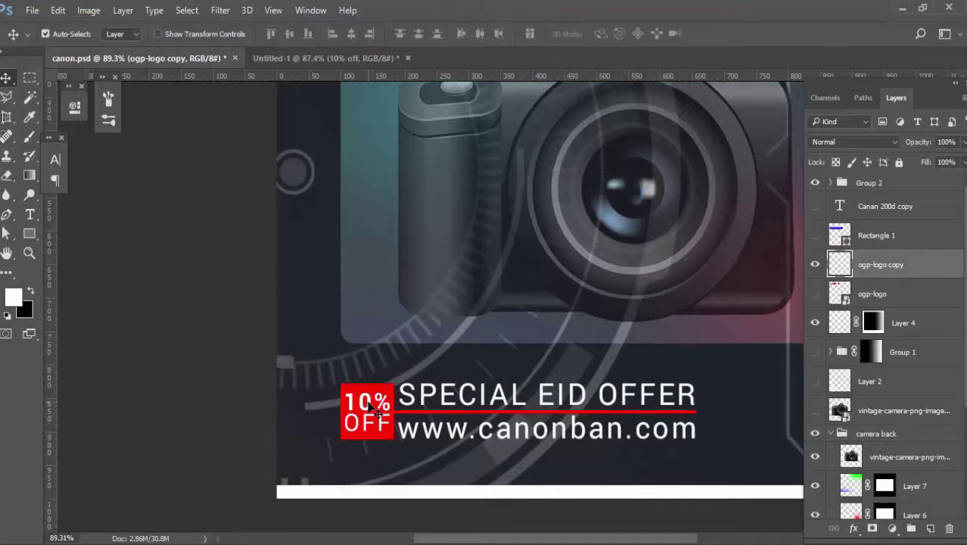
{"action": "left_click", "coordinate": [369, 409]}
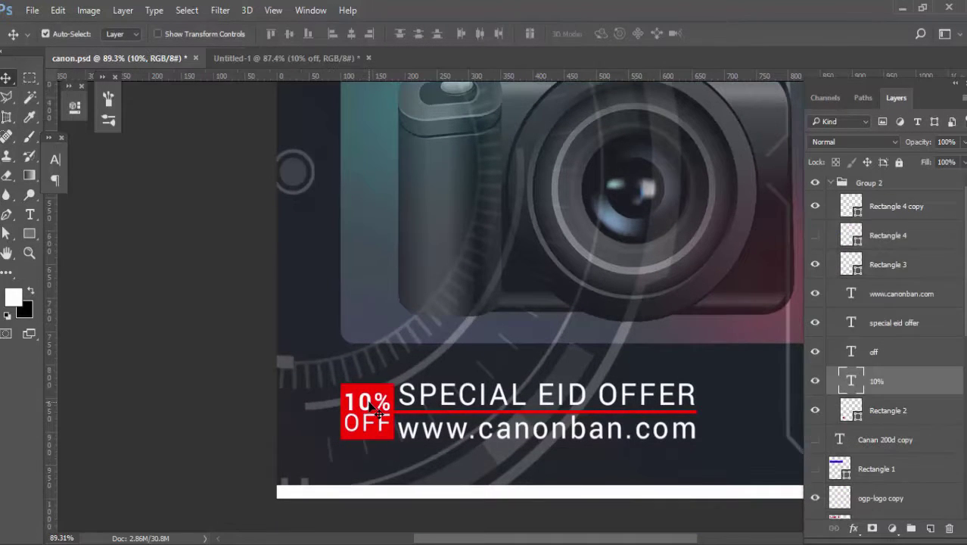
{"action": "double_click", "coordinate": [849, 382]}
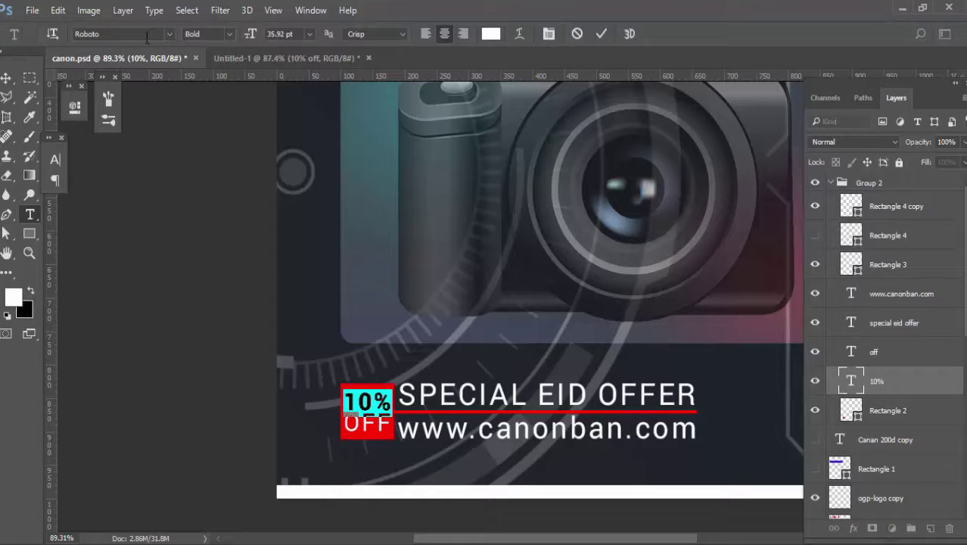
{"action": "left_click", "coordinate": [264, 53]}
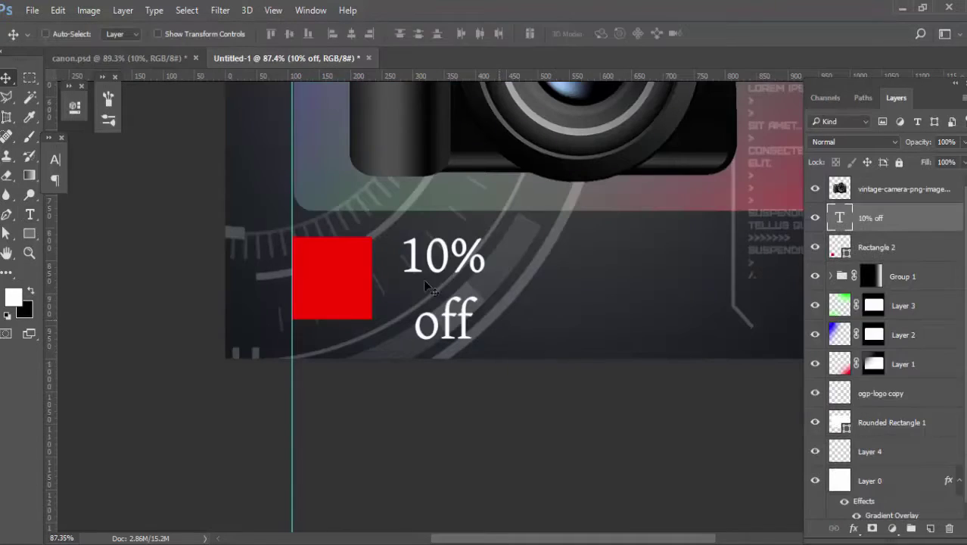
Step: Set the 10% off text in Roboto, with 'off' in Regular weight
{"action": "double_click", "coordinate": [839, 218]}
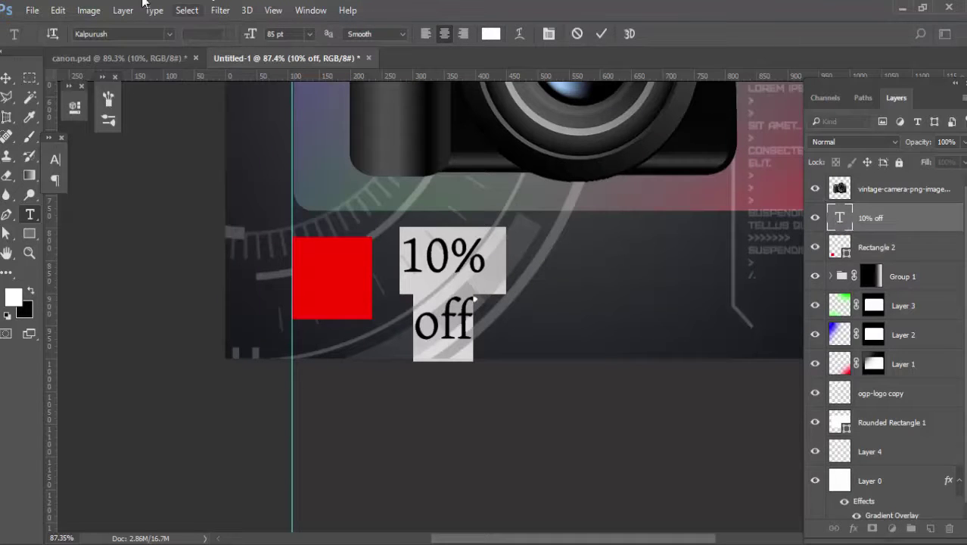
{"action": "left_click", "coordinate": [140, 35]}
{"action": "type", "text": "robo"}
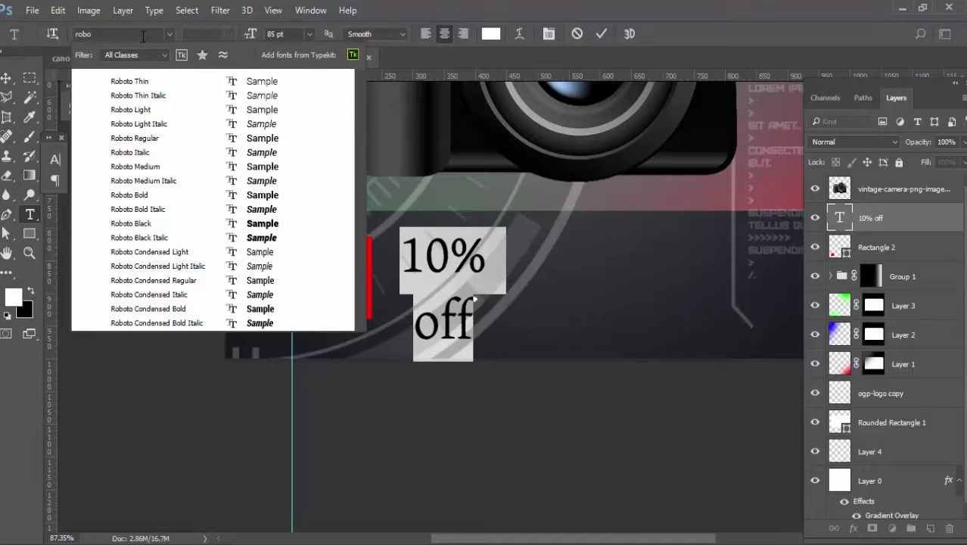
{"action": "left_click", "coordinate": [140, 109]}
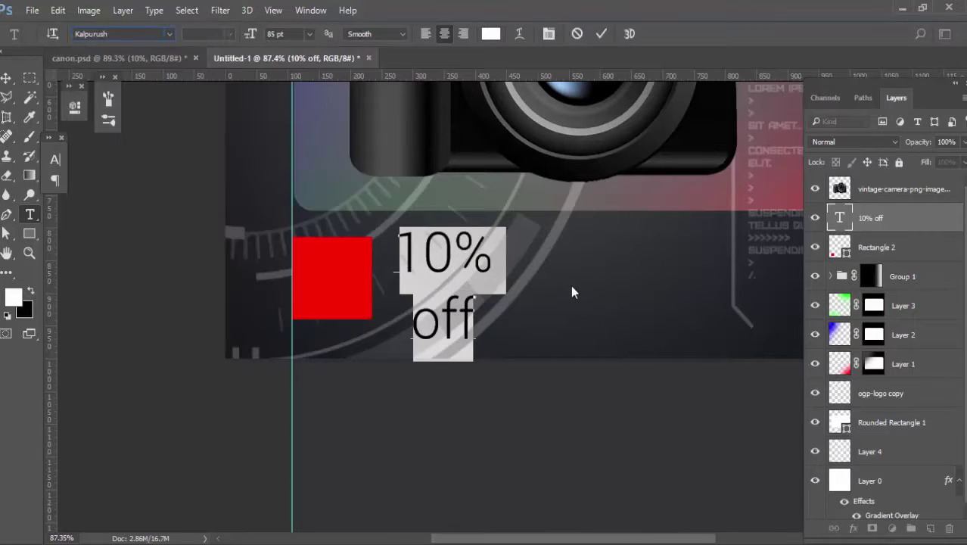
{"action": "left_click_drag", "start_coordinate": [477, 314], "coordinate": [403, 319]}
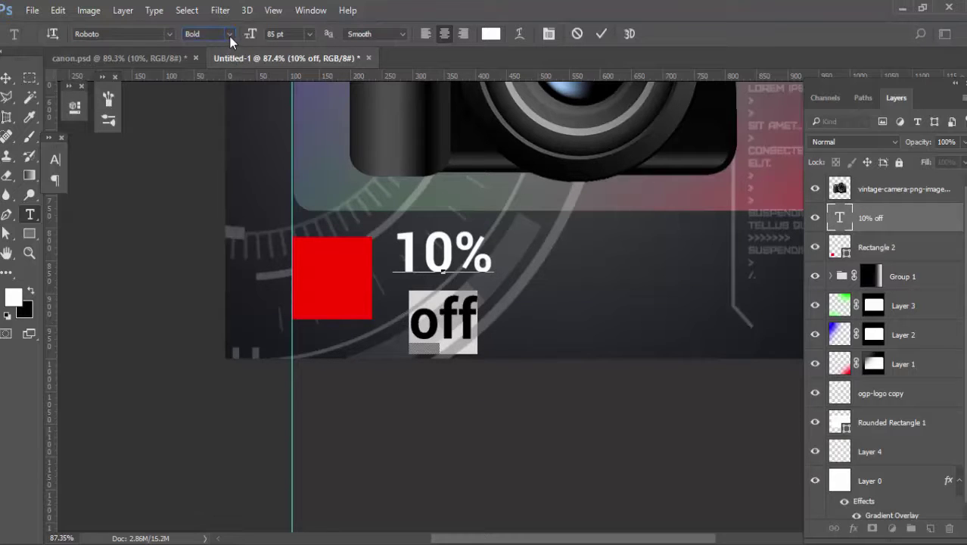
{"action": "left_click", "coordinate": [229, 35]}
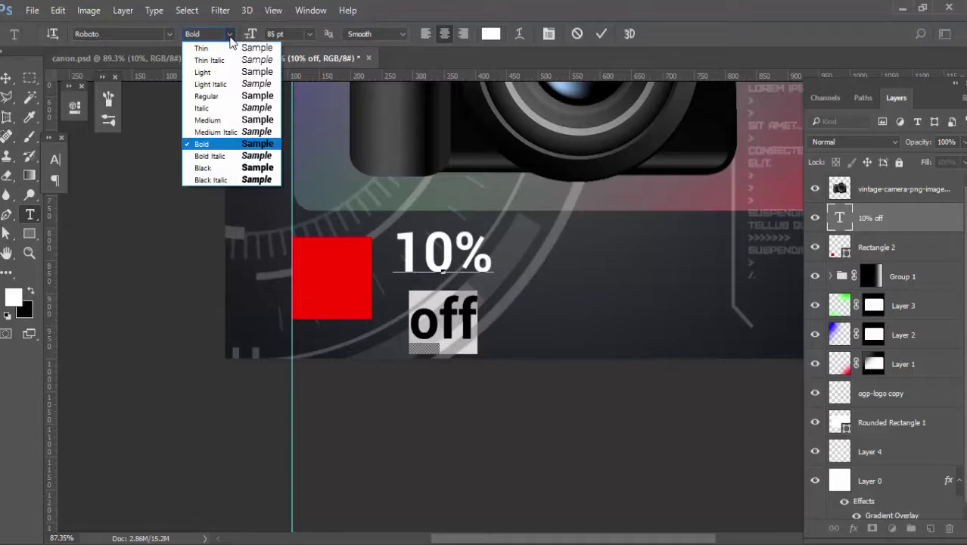
{"action": "left_click", "coordinate": [224, 102]}
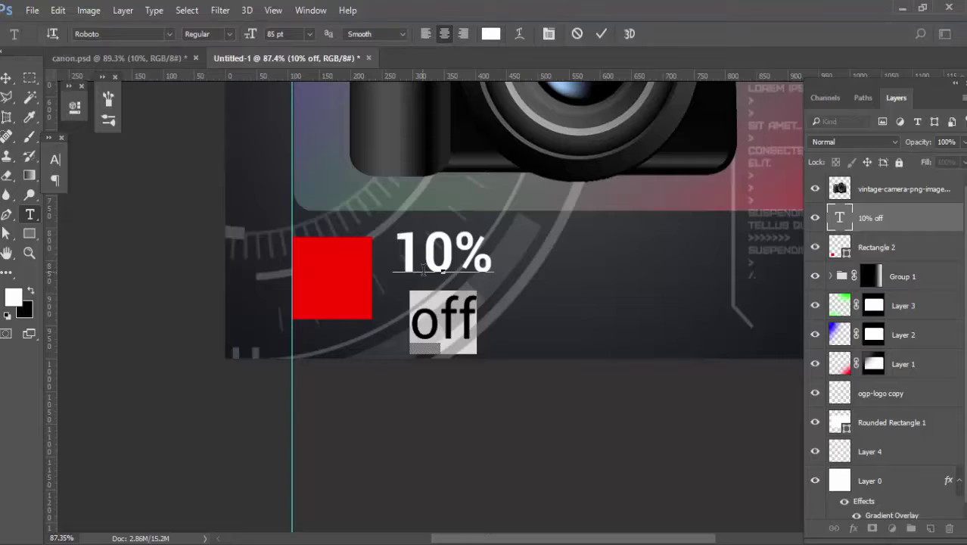
{"action": "left_click", "coordinate": [550, 33]}
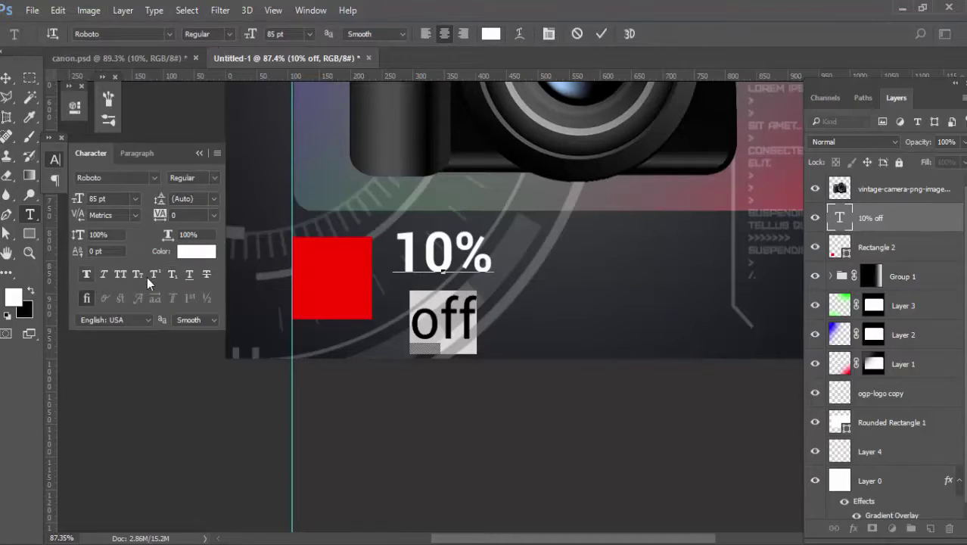
Step: Make 'off' all caps and set the leading of both lines to 75 pt
{"action": "left_click", "coordinate": [127, 275]}
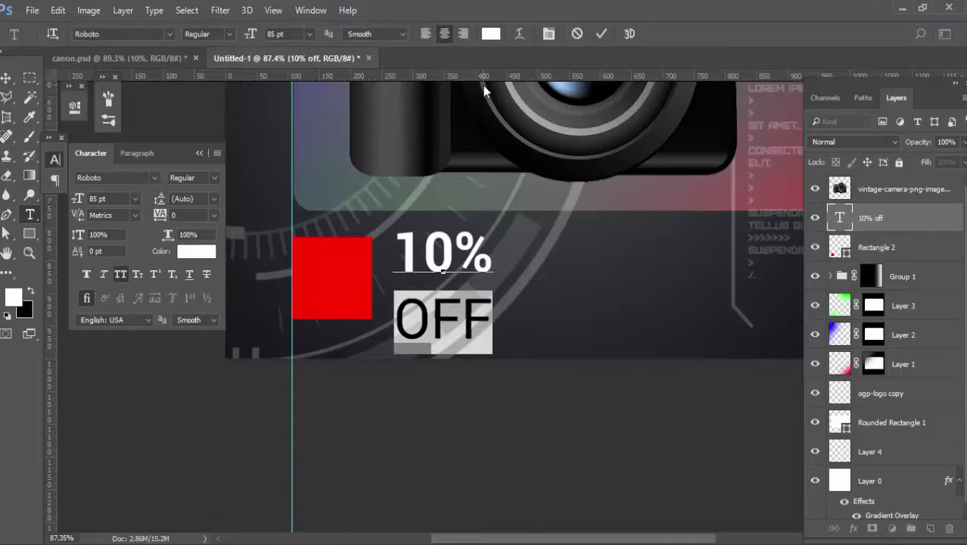
{"action": "key", "text": "ctrl+a"}
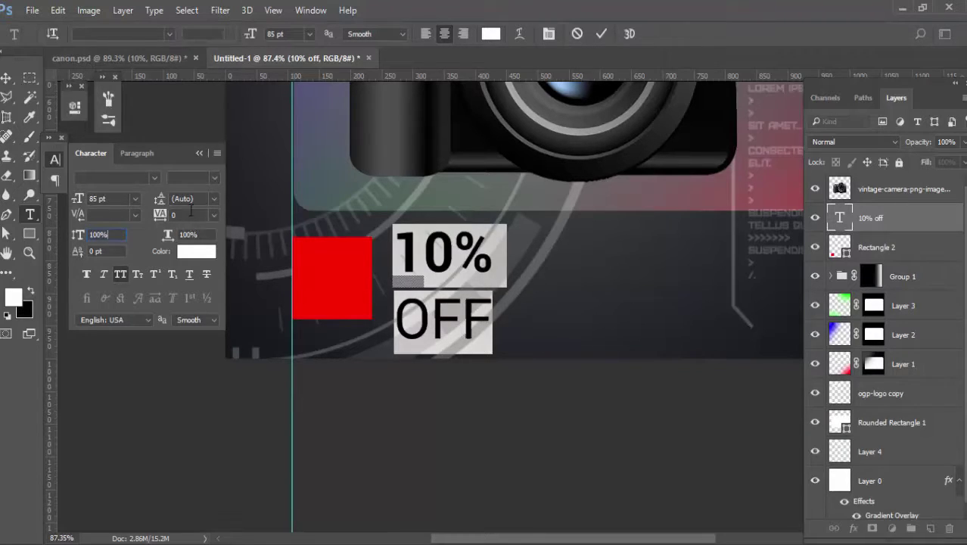
{"action": "left_click", "coordinate": [213, 200]}
{"action": "left_click", "coordinate": [203, 466]}
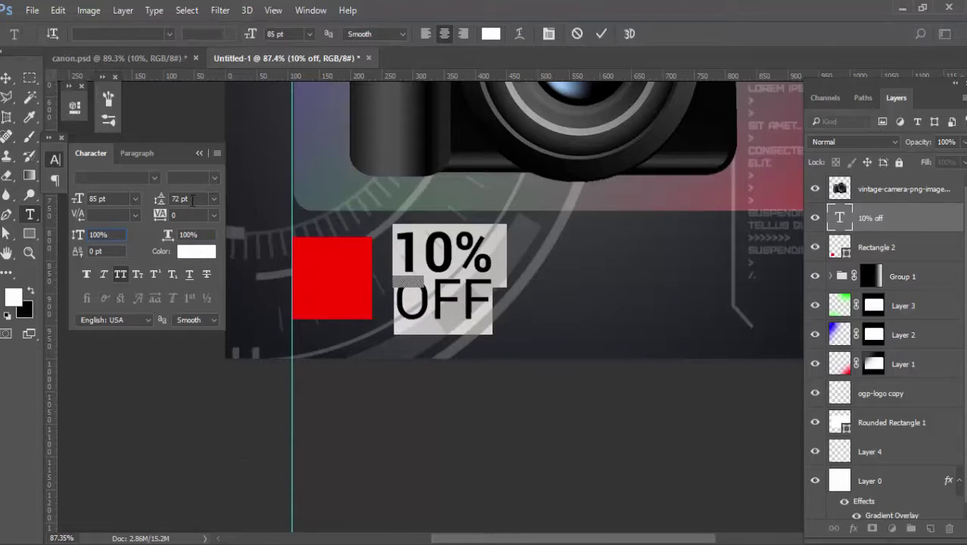
{"action": "type", "text": "82"}
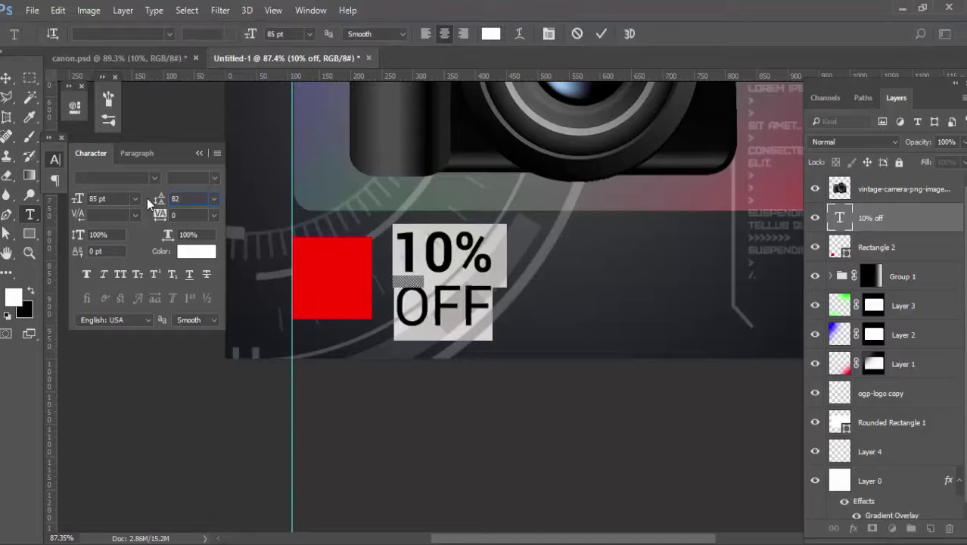
{"action": "key", "text": "BackSpace"}
{"action": "type", "text": "0"}
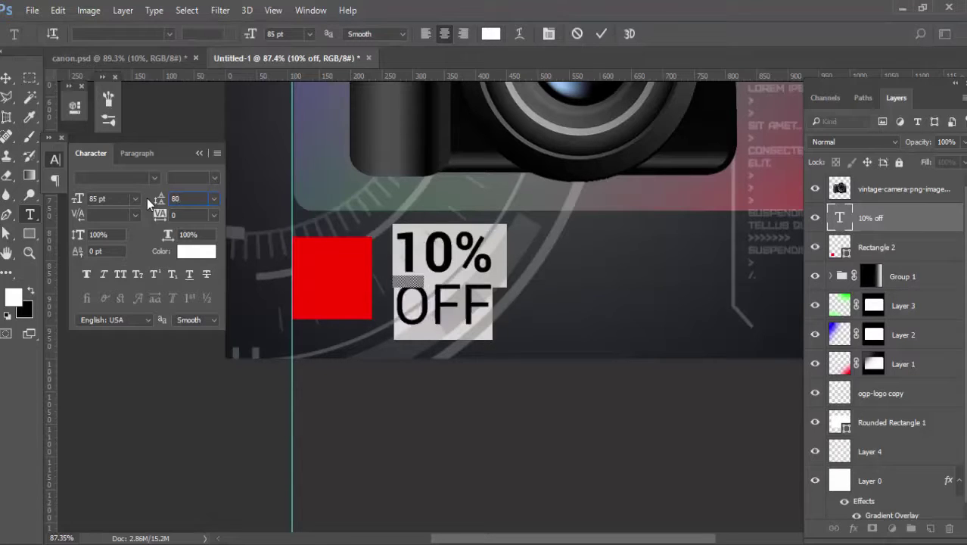
{"action": "key", "text": "BackSpace"}
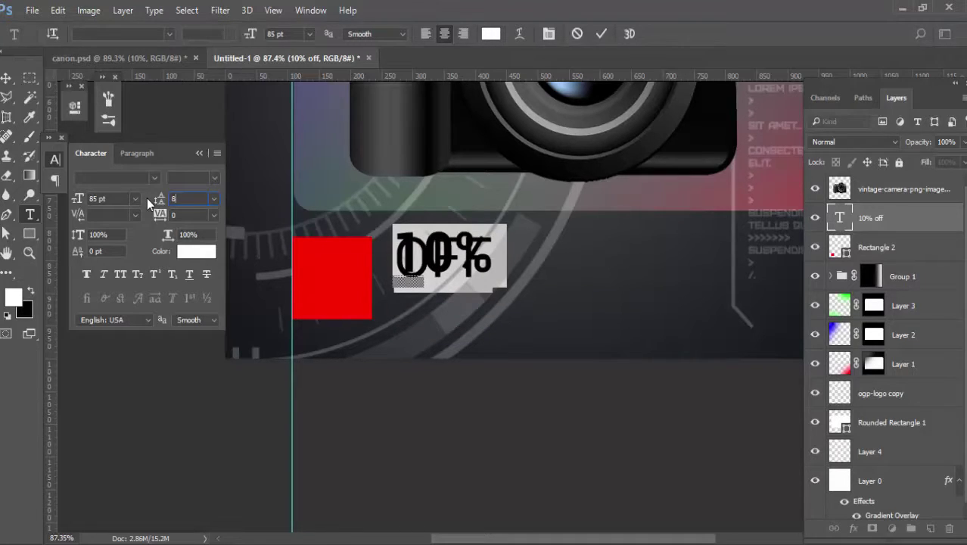
{"action": "key", "text": "BackSpace"}
{"action": "type", "text": "75"}
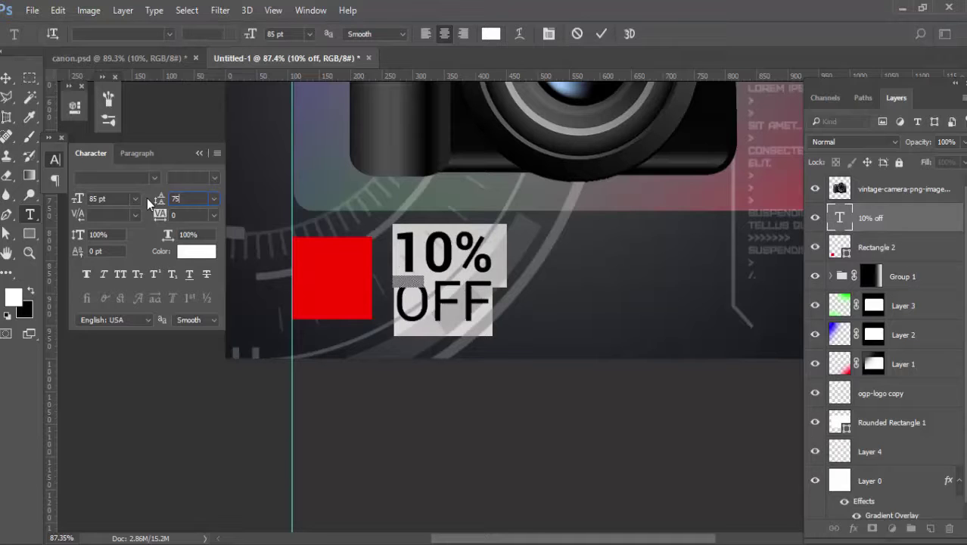
{"action": "key", "text": "Return"}
Step: Commit the text and move 10% OFF onto the red square
{"action": "left_click", "coordinate": [601, 33]}
{"action": "key", "text": "v"}
{"action": "left_click_drag", "start_coordinate": [456, 263], "coordinate": [355, 278]}
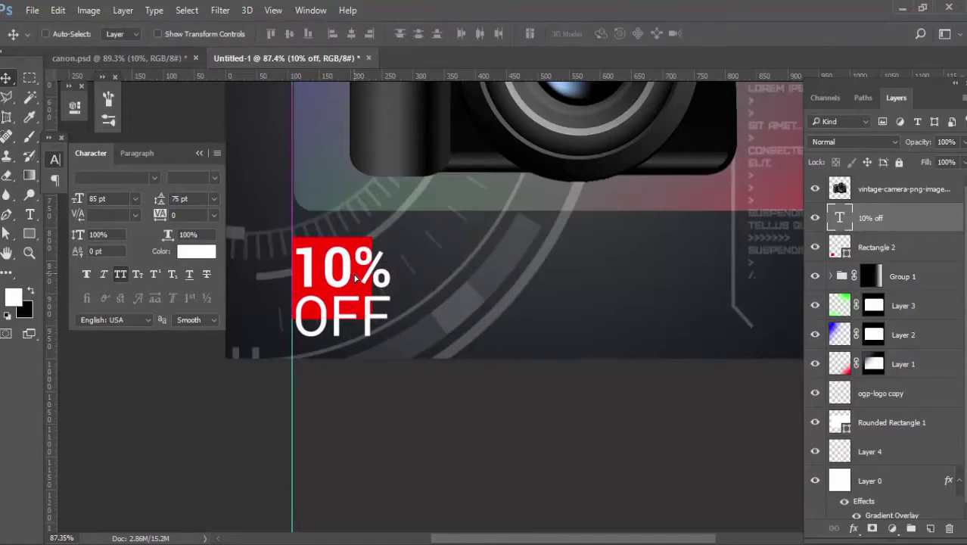
Step: Scale the 10% OFF text down to fit inside the red square
{"action": "key", "text": "ctrl+t"}
{"action": "left_click_drag", "start_coordinate": [389, 241], "coordinate": [332, 256]}
{"action": "key", "text": "Return"}
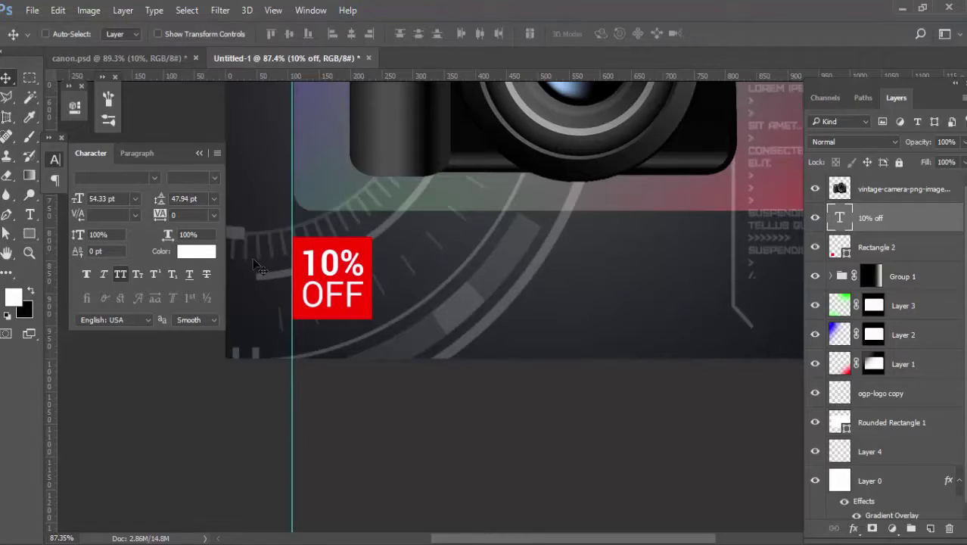
Step: Duplicate the red square to its right and begin reshaping the copy into a thin bar
{"action": "mouse_move", "coordinate": [351, 250]}
{"action": "left_mouse_down"}
{"action": "mouse_move", "coordinate": [523, 246]}
{"action": "mouse_move", "coordinate": [517, 237]}
{"action": "mouse_move", "coordinate": [518, 314]}
{"action": "mouse_move", "coordinate": [394, 272]}
{"action": "mouse_move", "coordinate": [409, 281]}
{"action": "mouse_move", "coordinate": [402, 299]}
{"action": "mouse_move", "coordinate": [395, 278]}
{"action": "left_mouse_up"}
{"action": "key", "text": "ctrl+t"}
{"action": "scroll", "coordinate": [409, 282], "scroll_direction": "up", "scroll_amount": 2}
{"action": "scroll", "coordinate": [407, 286], "scroll_direction": "up", "scroll_amount": 2}
Step: Confirm the thin bar and centre it vertically on the red square
{"action": "key", "text": "Return"}
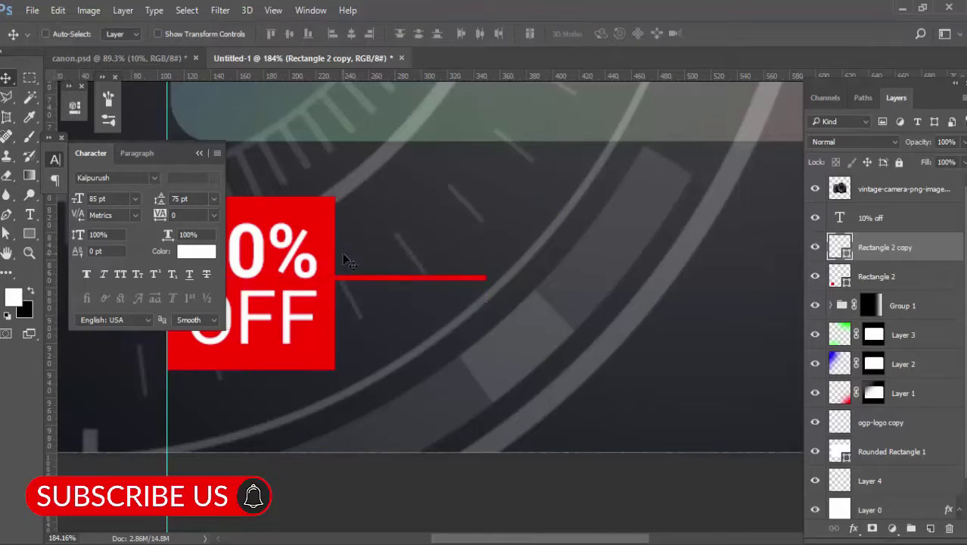
{"action": "key", "text": "alt+shift+bracketleft"}
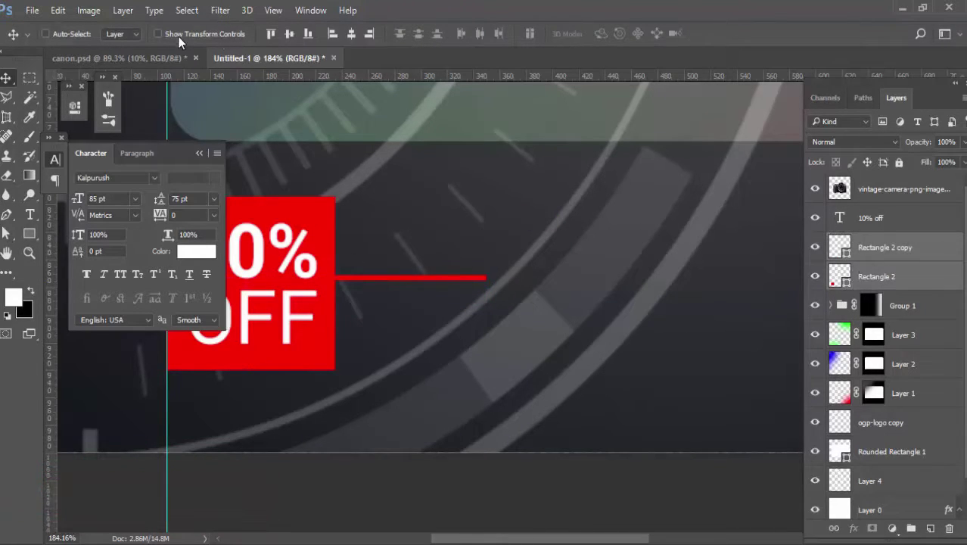
{"action": "left_click", "coordinate": [288, 35]}
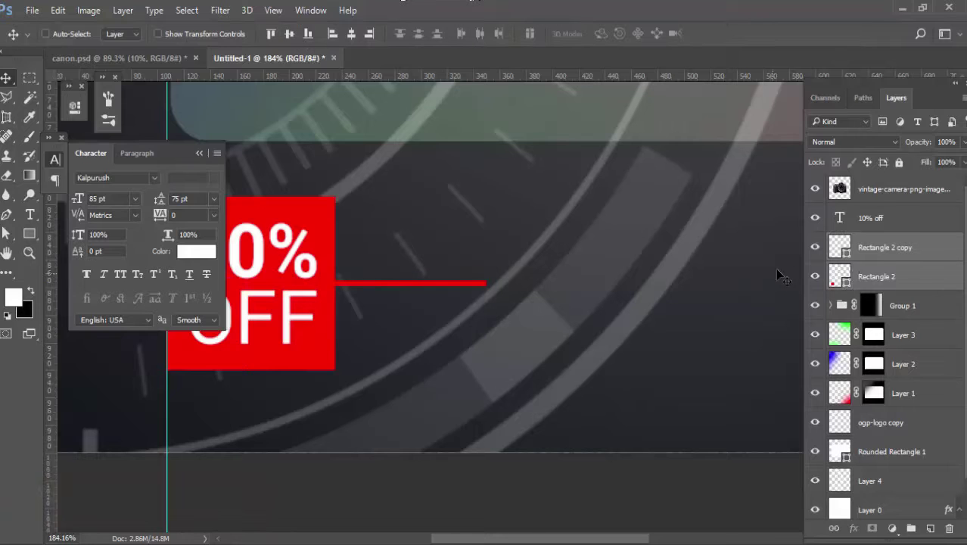
Step: Stretch the red bar rightward to about 585 px, reaching near the HUD text
{"action": "left_click", "coordinate": [878, 250]}
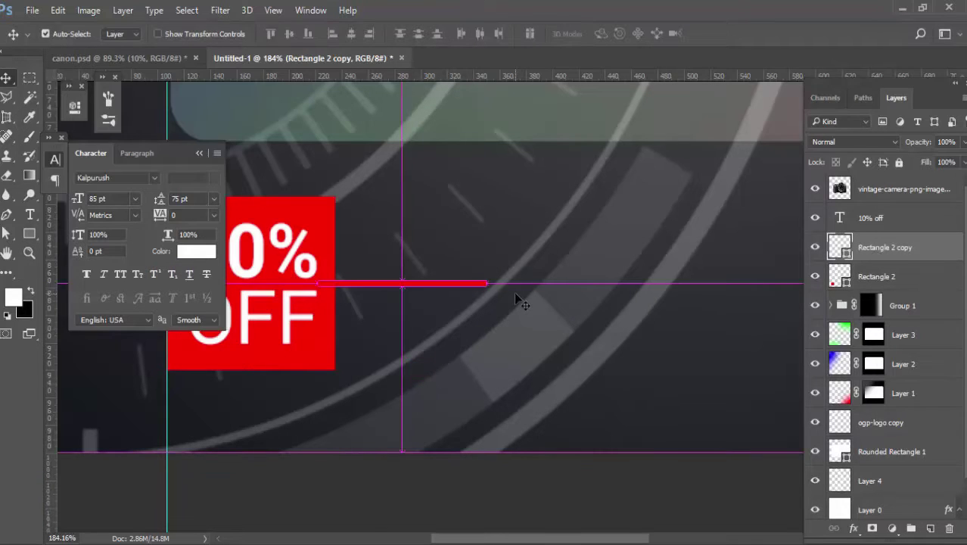
{"action": "key", "text": "ctrl+t"}
{"action": "scroll", "coordinate": [435, 292], "scroll_direction": "down", "scroll_amount": 3}
{"action": "scroll", "coordinate": [437, 292], "scroll_direction": "down", "scroll_amount": 2}
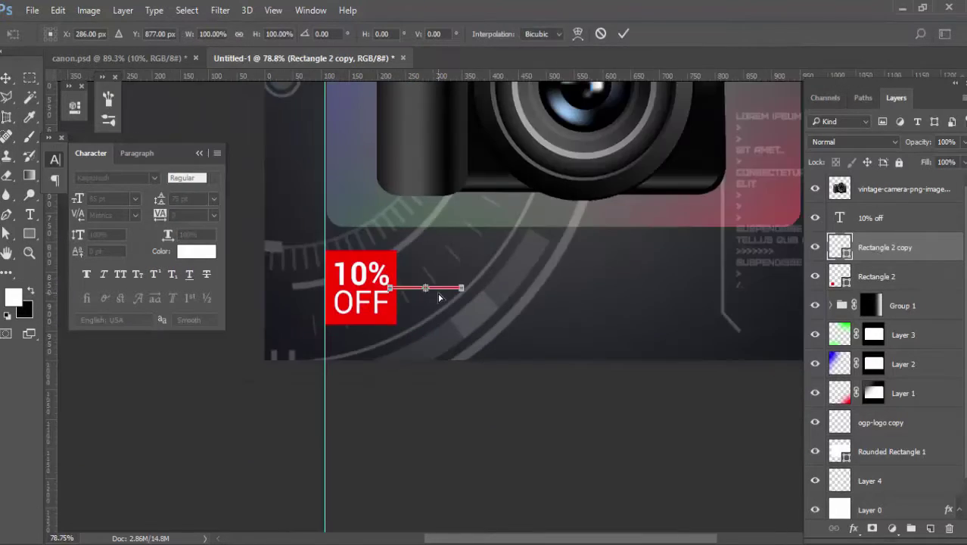
{"action": "scroll", "coordinate": [438, 295], "scroll_direction": "down", "scroll_amount": 1}
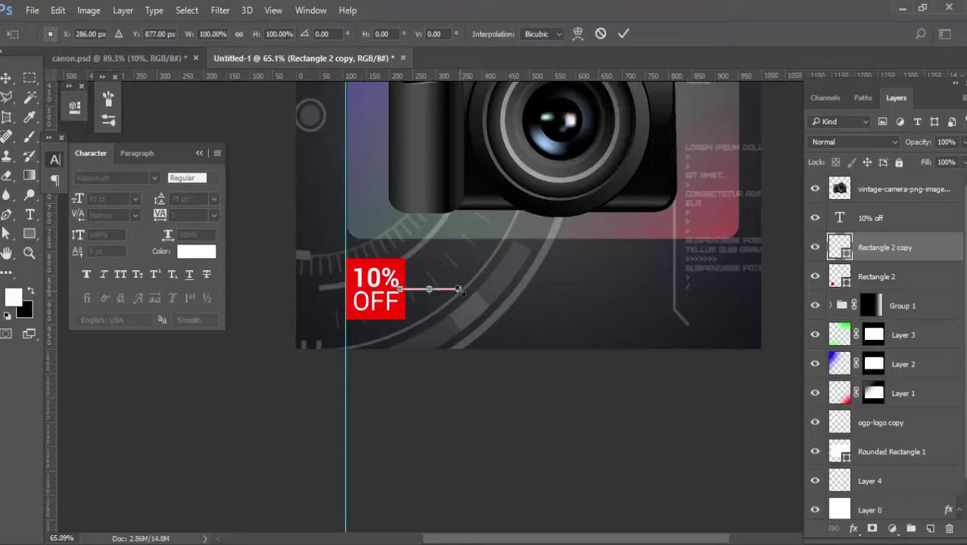
{"action": "scroll", "coordinate": [459, 290], "scroll_direction": "up", "scroll_amount": 7}
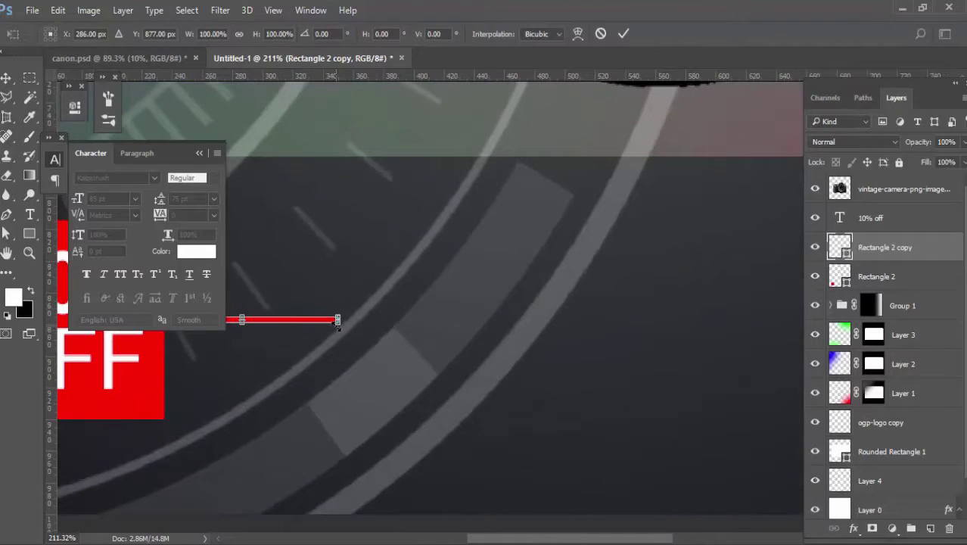
{"action": "scroll", "coordinate": [336, 322], "scroll_direction": "up", "scroll_amount": 1}
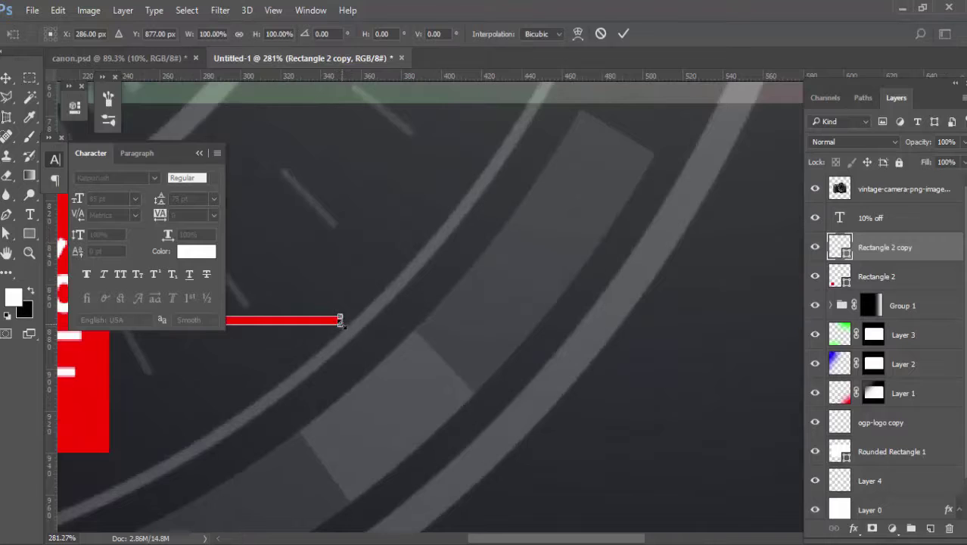
{"action": "scroll", "coordinate": [340, 320], "scroll_direction": "up", "scroll_amount": 1}
{"action": "left_click_drag", "start_coordinate": [340, 320], "coordinate": [757, 310]}
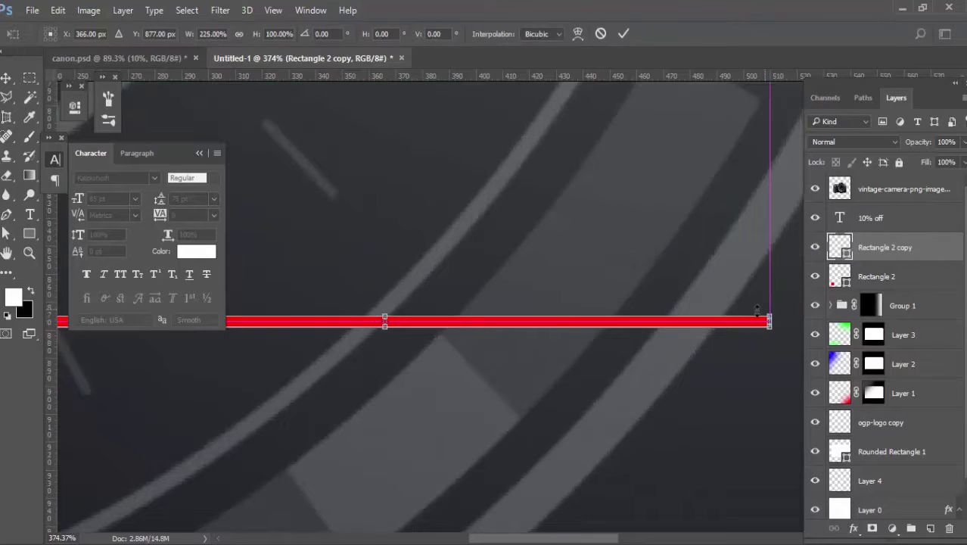
{"action": "left_click_drag", "start_coordinate": [522, 346], "coordinate": [296, 367]}
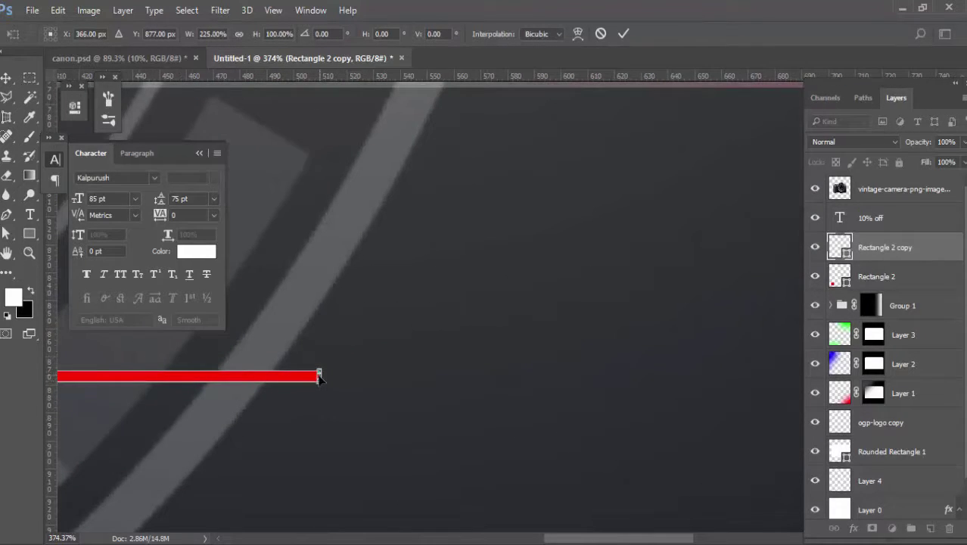
{"action": "left_click_drag", "start_coordinate": [320, 378], "coordinate": [761, 371]}
{"action": "scroll", "coordinate": [572, 337], "scroll_direction": "down", "scroll_amount": 5}
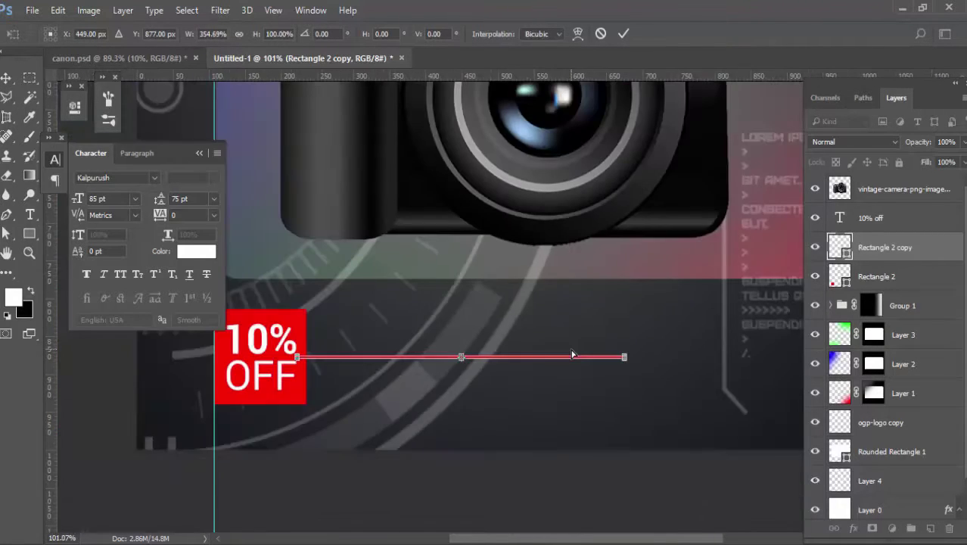
{"action": "scroll", "coordinate": [572, 354], "scroll_direction": "up", "scroll_amount": 5}
{"action": "left_click_drag", "start_coordinate": [721, 348], "coordinate": [712, 369]}
{"action": "scroll", "coordinate": [445, 341], "scroll_direction": "up", "scroll_amount": 1}
{"action": "scroll", "coordinate": [615, 357], "scroll_direction": "down", "scroll_amount": 3}
{"action": "scroll", "coordinate": [541, 339], "scroll_direction": "down", "scroll_amount": 5}
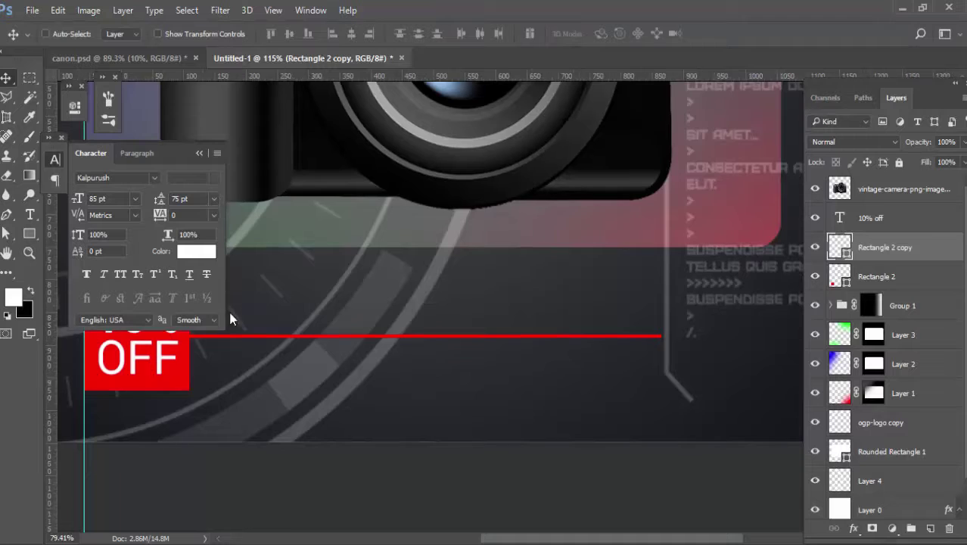
Step: In canon.psd, select the SPECIAL EID OFFER headline text for copying
{"action": "left_click", "coordinate": [155, 65]}
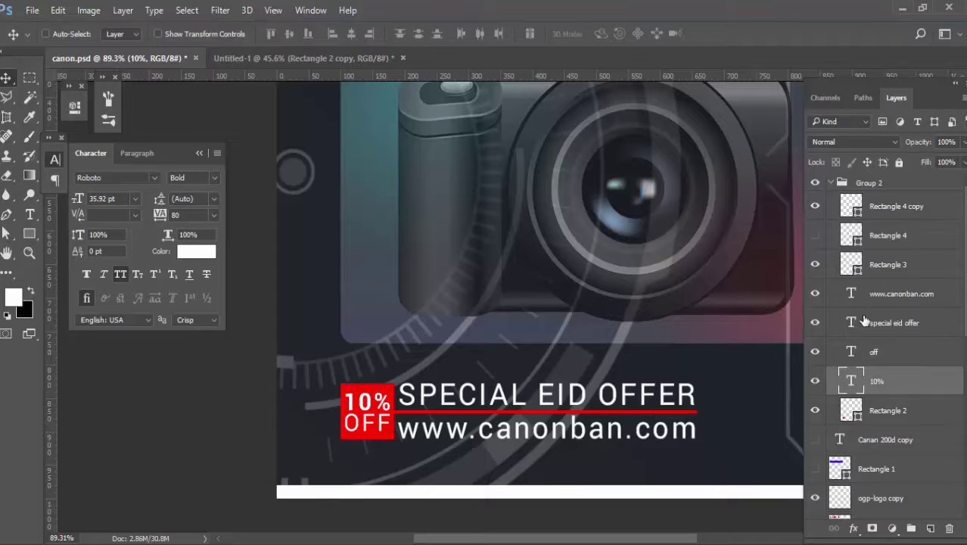
{"action": "left_click", "coordinate": [815, 323]}
{"action": "left_click", "coordinate": [815, 322]}
{"action": "double_click", "coordinate": [852, 322]}
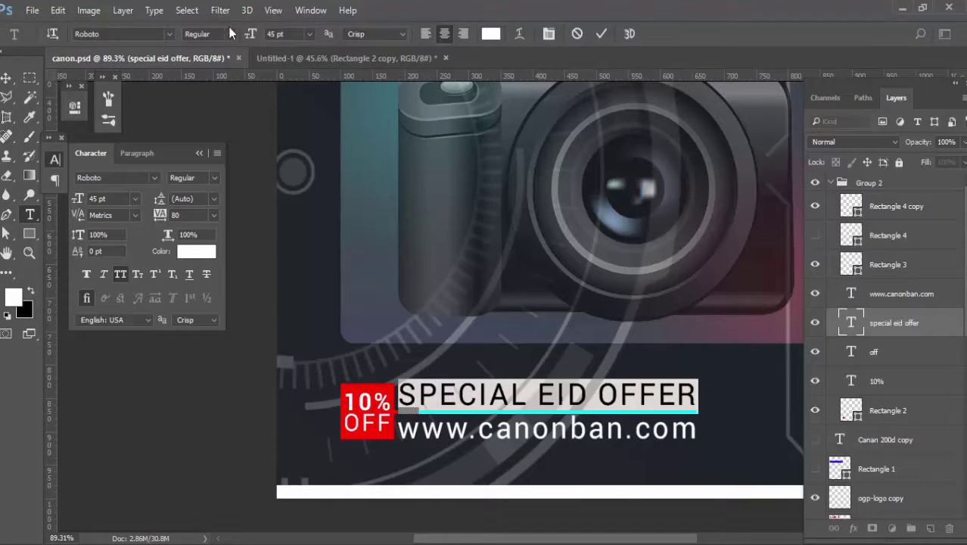
{"action": "left_click", "coordinate": [6, 78]}
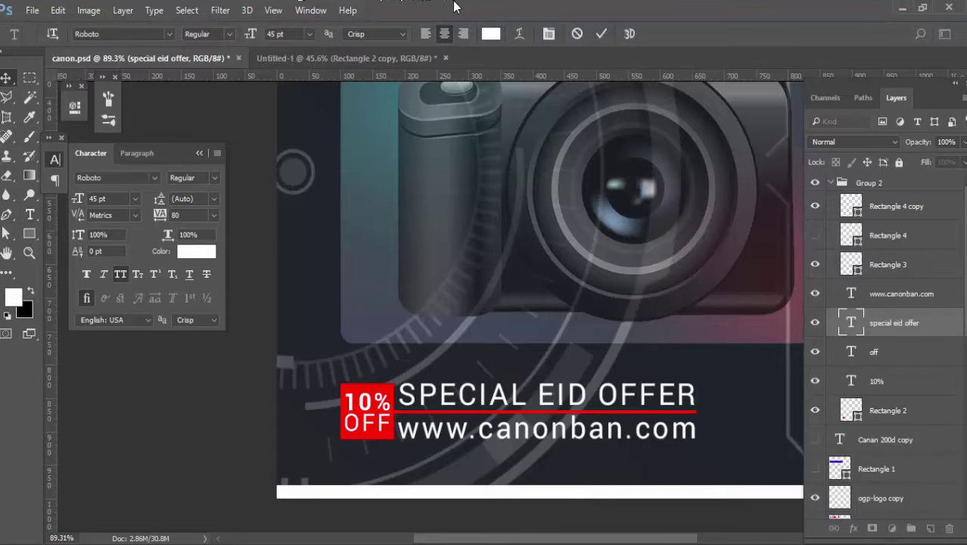
{"action": "left_click", "coordinate": [344, 54]}
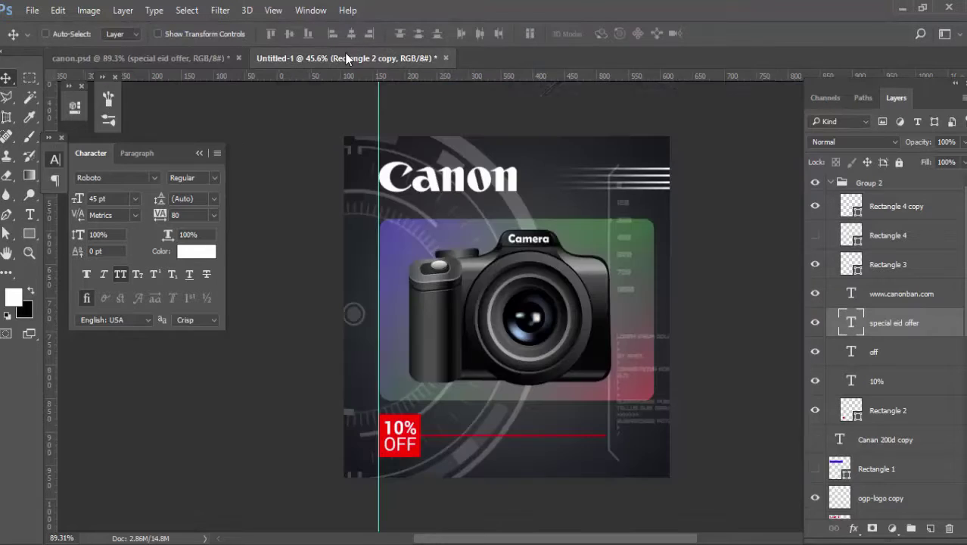
{"action": "left_click", "coordinate": [168, 60]}
{"action": "double_click", "coordinate": [853, 324]}
{"action": "key", "text": "ctrl+c"}
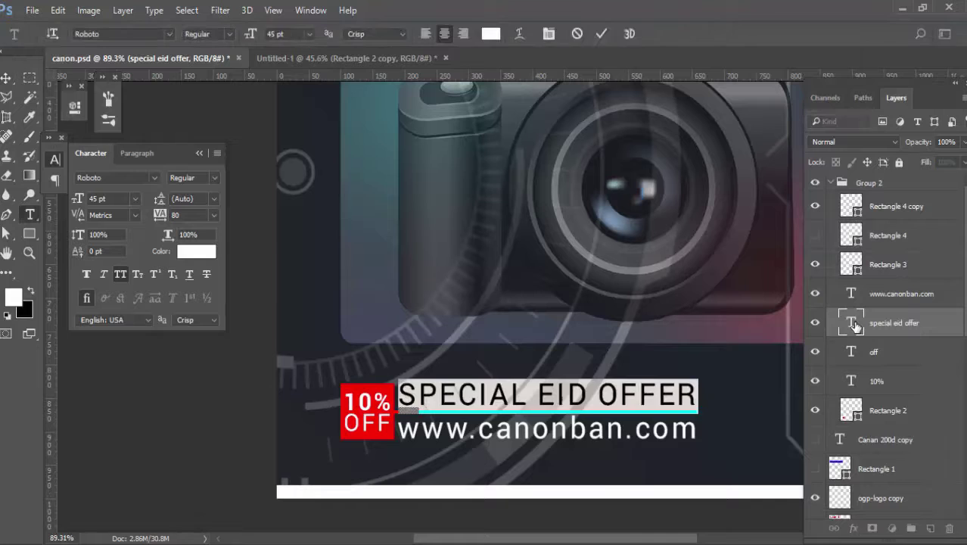
Step: Paste SPECIAL EID OFFER as a new type layer above the 10% off layer in Untitled-1
{"action": "left_click", "coordinate": [346, 54]}
{"action": "key", "text": "v"}
{"action": "left_click", "coordinate": [872, 224]}
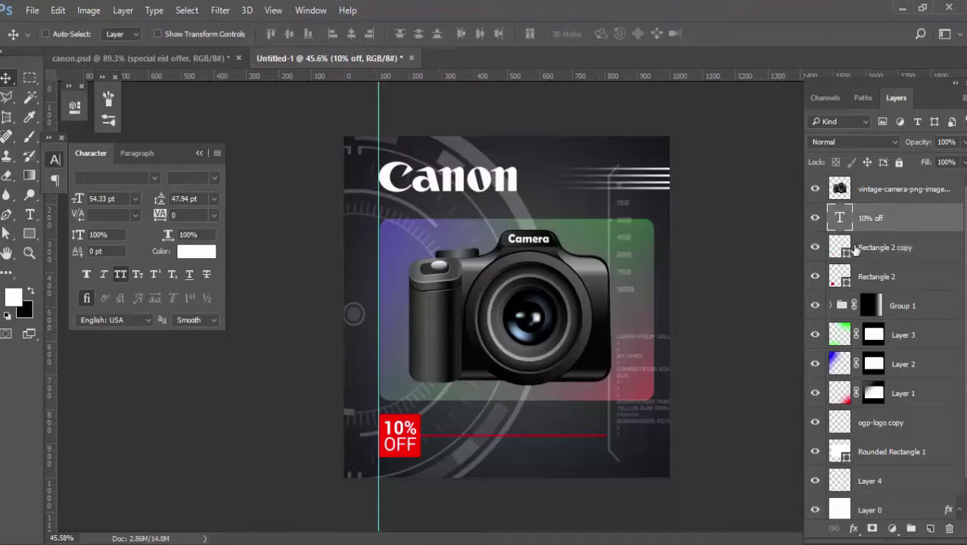
{"action": "key", "text": "t"}
{"action": "left_click", "coordinate": [437, 417]}
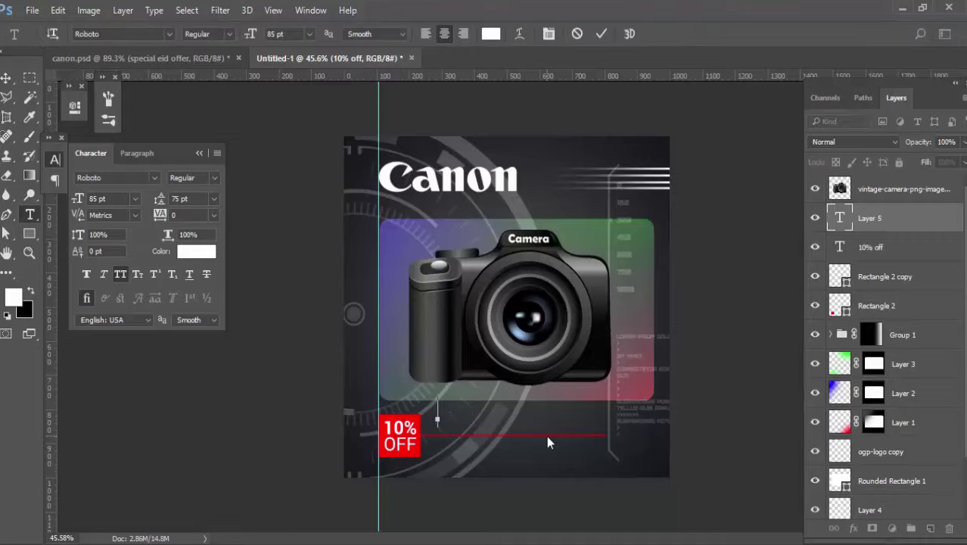
{"action": "key", "text": "ctrl+v"}
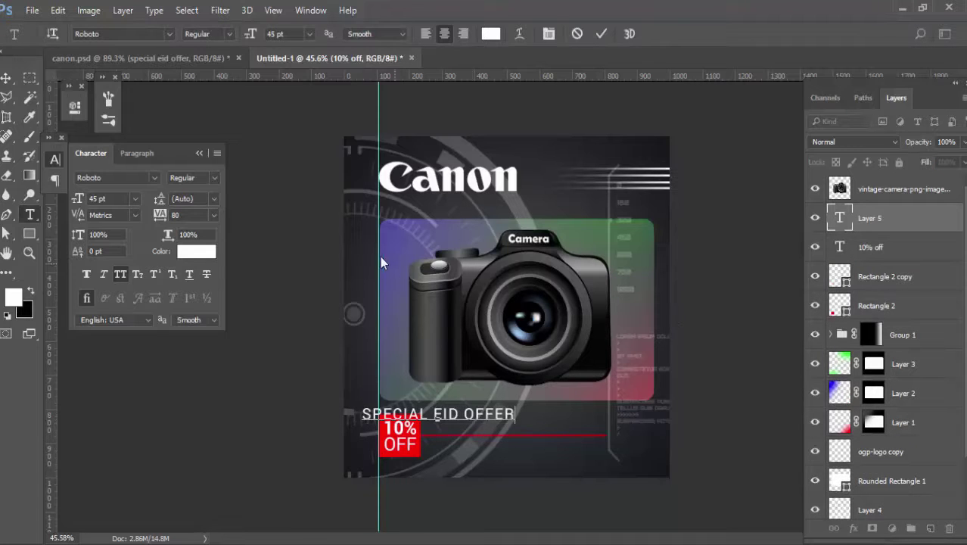
{"action": "left_click", "coordinate": [6, 78]}
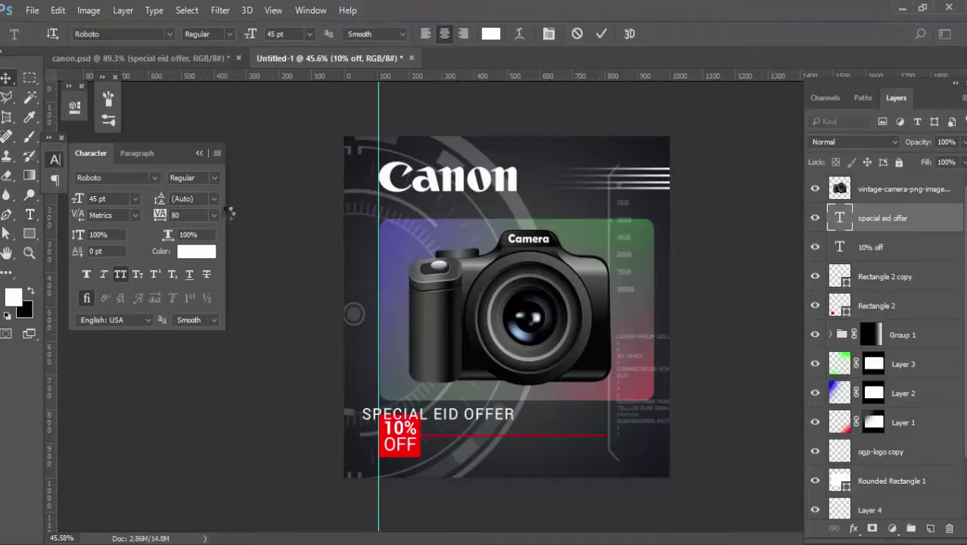
Step: Position the headline beside the 10% OFF badge, just above the red bar
{"action": "left_click_drag", "start_coordinate": [515, 411], "coordinate": [561, 424]}
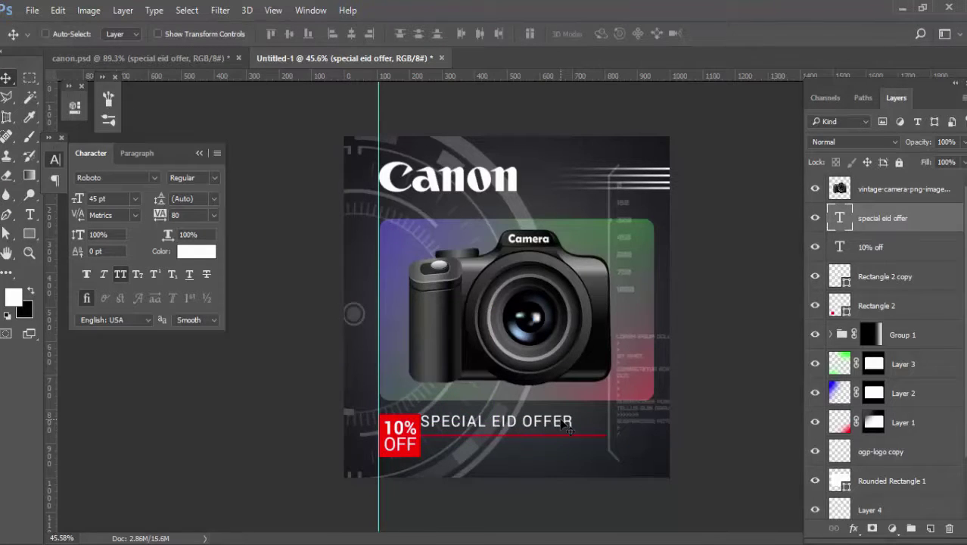
{"action": "key", "text": "Right"}
{"action": "key", "text": "Right"}
{"action": "key", "text": "Right"}
{"action": "key", "text": "Right"}
{"action": "key", "text": "Right"}
{"action": "key", "text": "Down"}
{"action": "key", "text": "Down"}
{"action": "key", "text": "Down"}
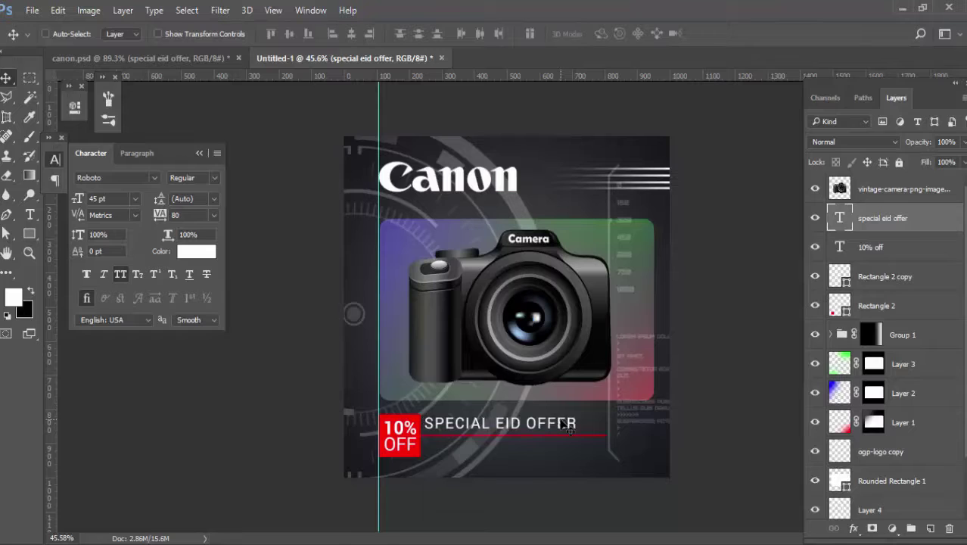
{"action": "key", "text": "Down"}
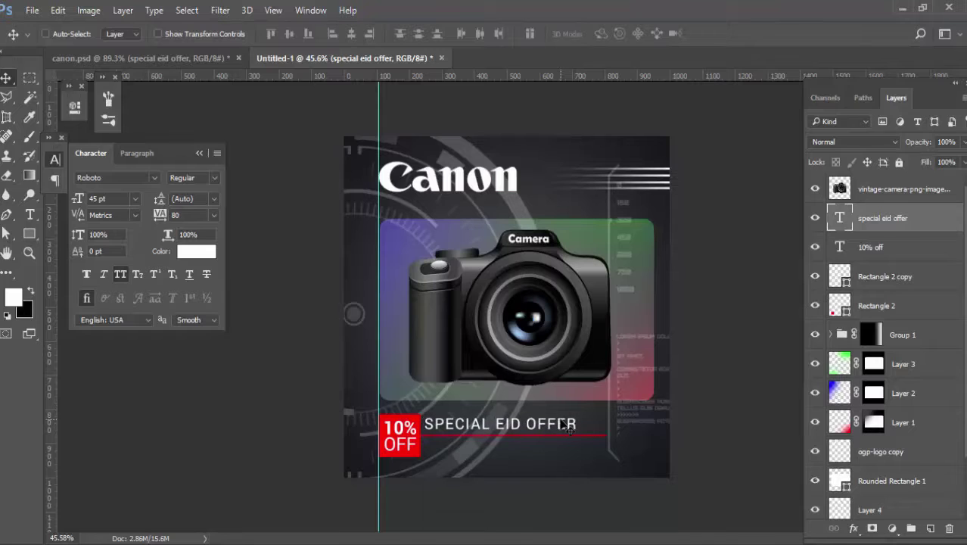
{"action": "key", "text": "Down"}
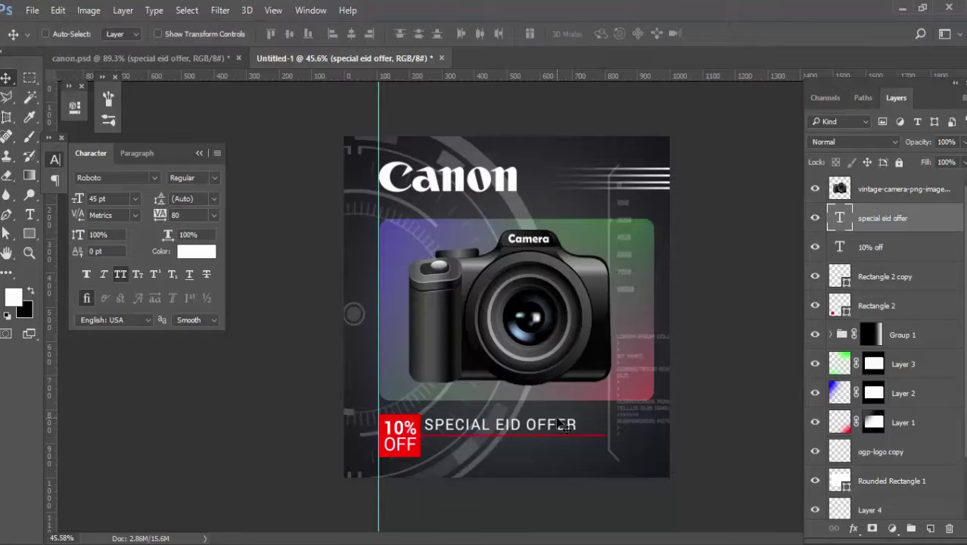
{"action": "key", "text": "Right"}
{"action": "key", "text": "Right"}
{"action": "key", "text": "Up"}
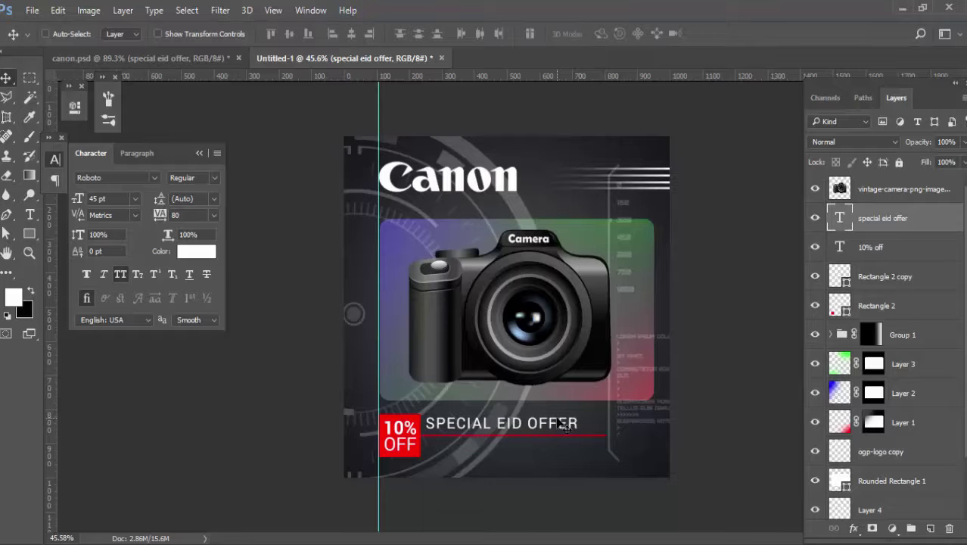
{"action": "scroll", "coordinate": [382, 447], "scroll_direction": "down", "scroll_amount": 2}
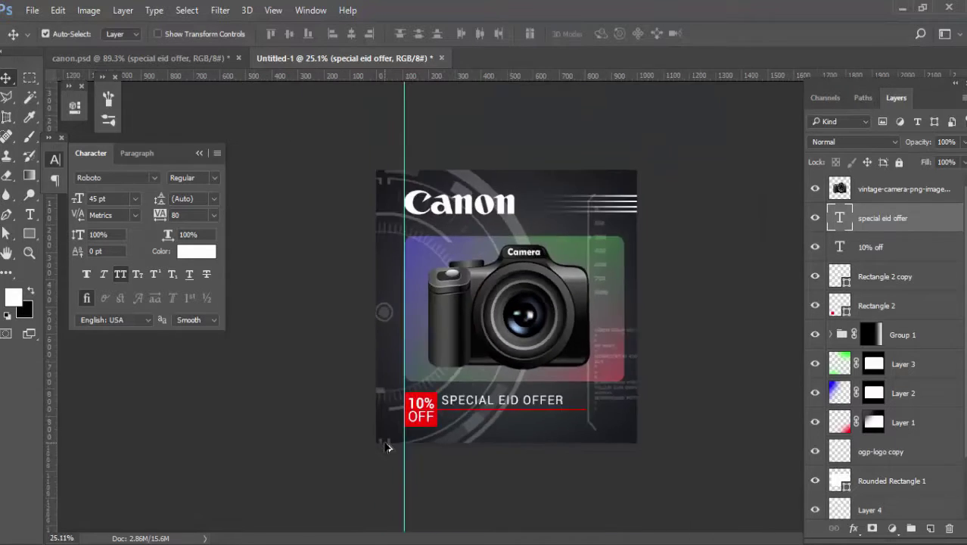
Step: Shrink the red badge box slightly around its centre
{"action": "scroll", "coordinate": [382, 447], "scroll_direction": "up", "scroll_amount": 5}
{"action": "scroll", "coordinate": [384, 367], "scroll_direction": "up", "scroll_amount": 2}
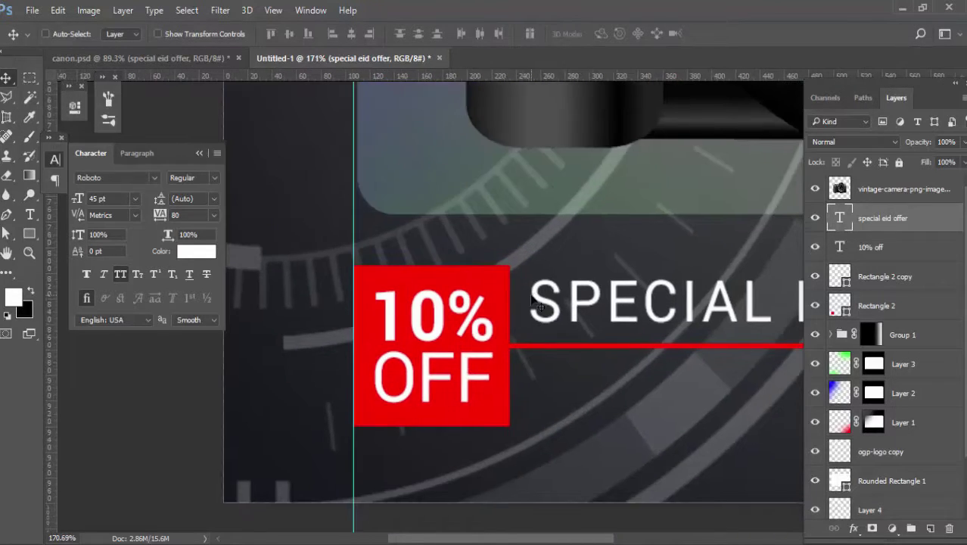
{"action": "key", "text": "ctrl+t"}
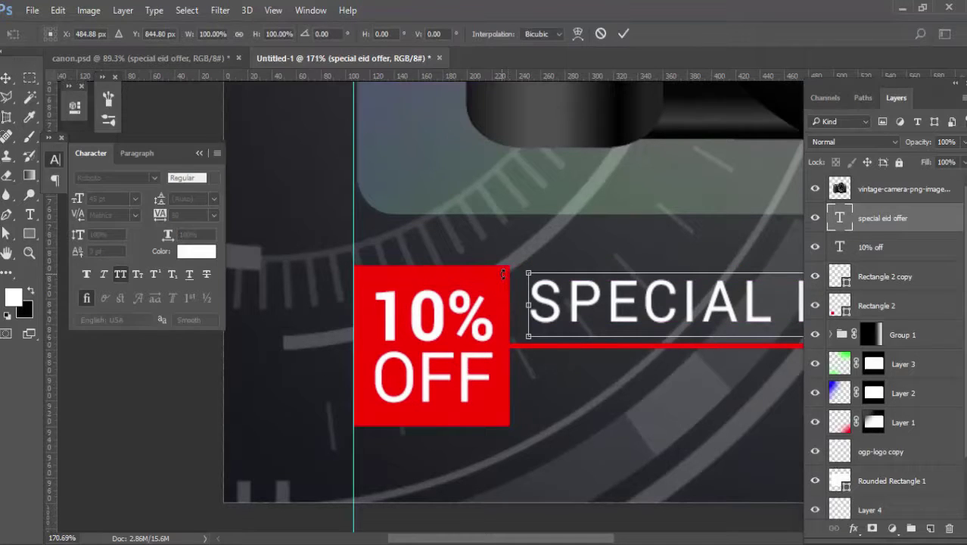
{"action": "key", "text": "Return"}
{"action": "left_click", "coordinate": [499, 277]}
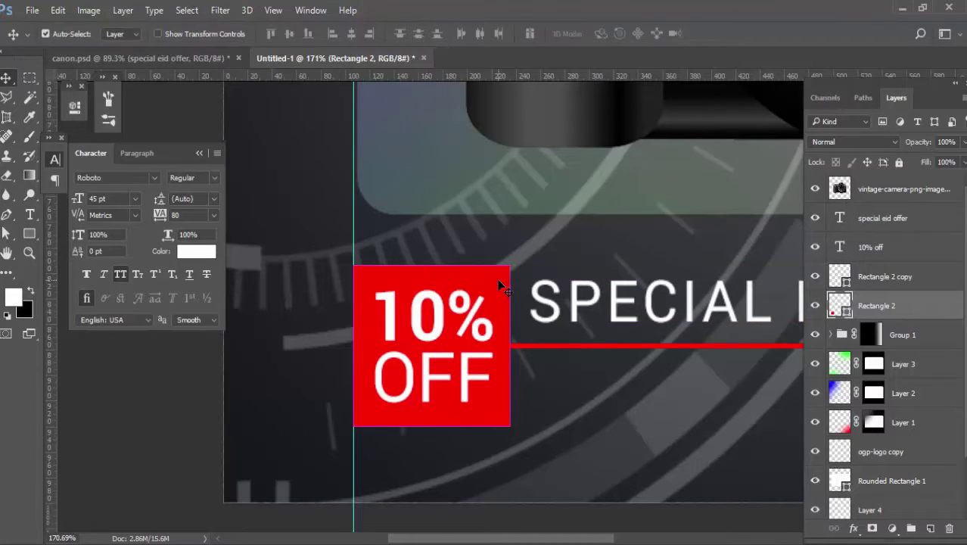
{"action": "key", "text": "ctrl+t"}
{"action": "left_click_drag", "start_coordinate": [509, 266], "coordinate": [499, 277]}
{"action": "key", "text": "Return"}
Step: Scale the 10% OFF text down to about 87% to fit the box
{"action": "left_click", "coordinate": [433, 325], "text": "ctrl"}
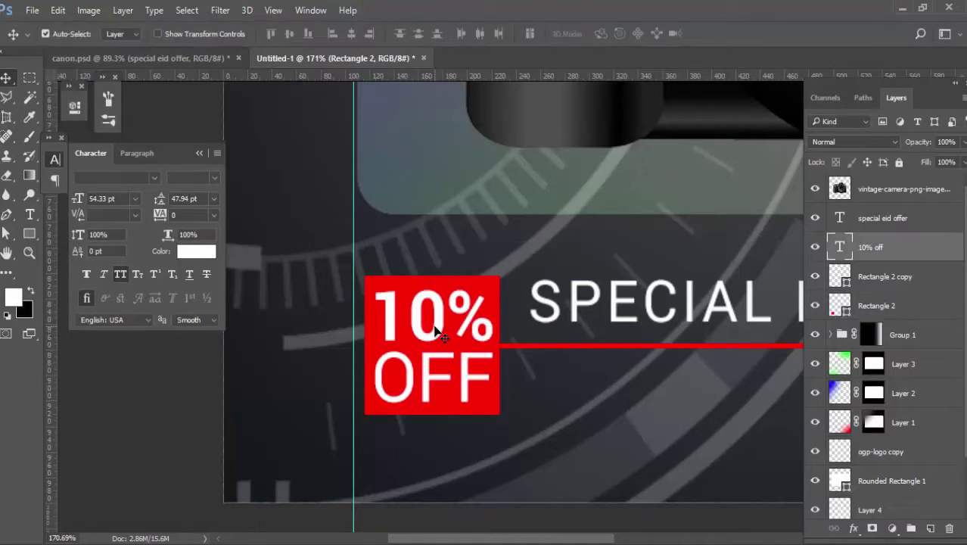
{"action": "key", "text": "ctrl+t"}
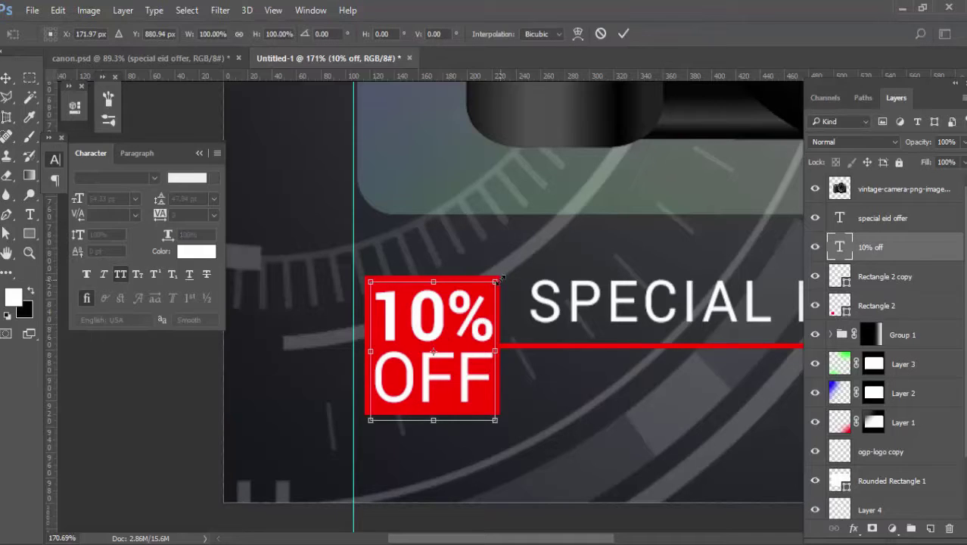
{"action": "left_click_drag", "start_coordinate": [501, 277], "coordinate": [490, 288]}
{"action": "key", "text": "Return"}
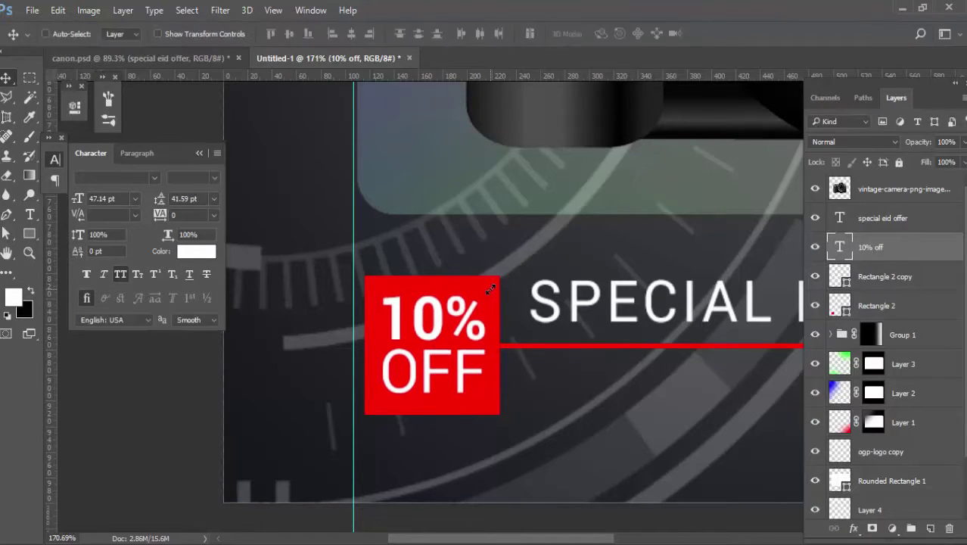
Step: Nudge the SPECIAL EID OFFER headline left toward the badge
{"action": "scroll", "coordinate": [661, 299], "scroll_direction": "down", "scroll_amount": 3}
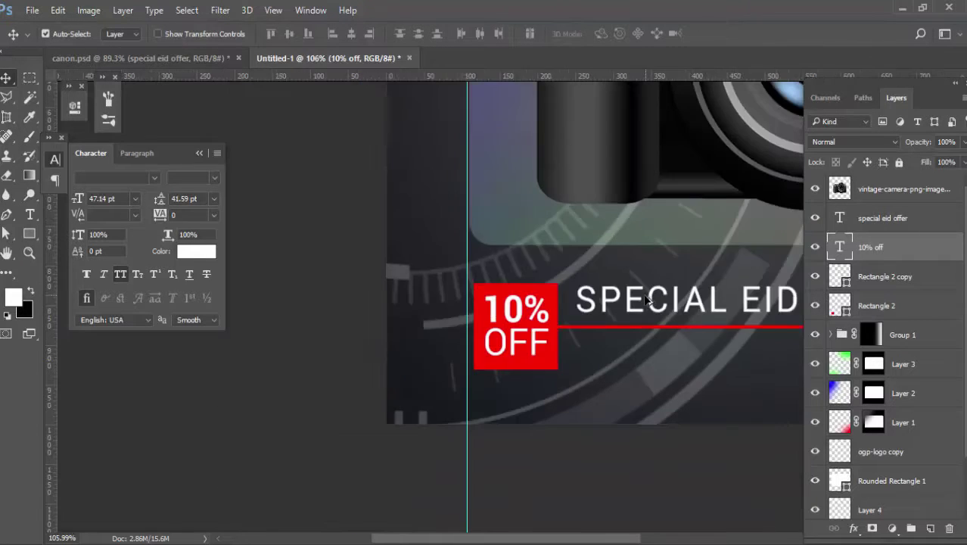
{"action": "scroll", "coordinate": [661, 299], "scroll_direction": "up", "scroll_amount": 2}
{"action": "left_click_drag", "start_coordinate": [542, 285], "coordinate": [416, 275]}
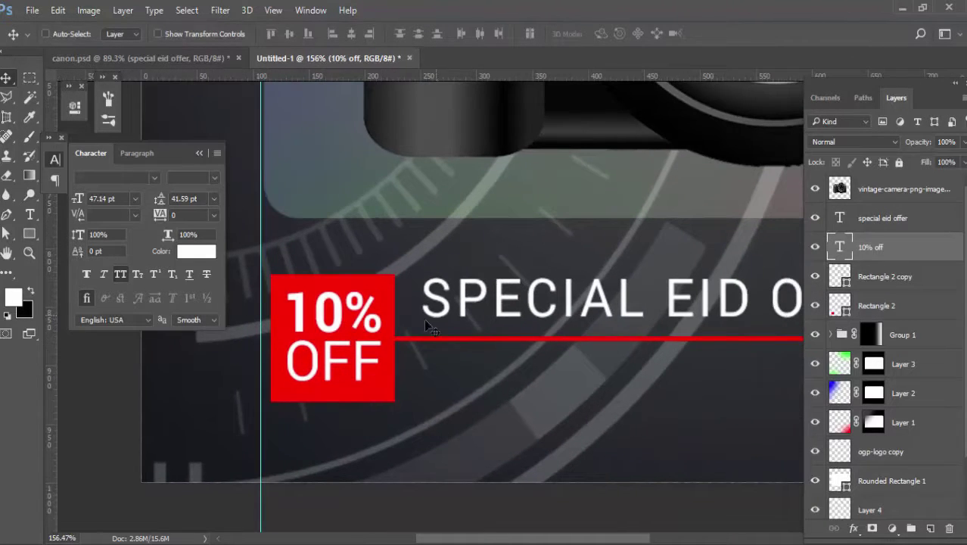
{"action": "left_click", "coordinate": [442, 318], "text": "ctrl"}
{"action": "key", "text": "Left"}
{"action": "key", "text": "Left"}
{"action": "key", "text": "Left"}
{"action": "key", "text": "Left"}
{"action": "key", "text": "Left"}
{"action": "key", "text": "Left"}
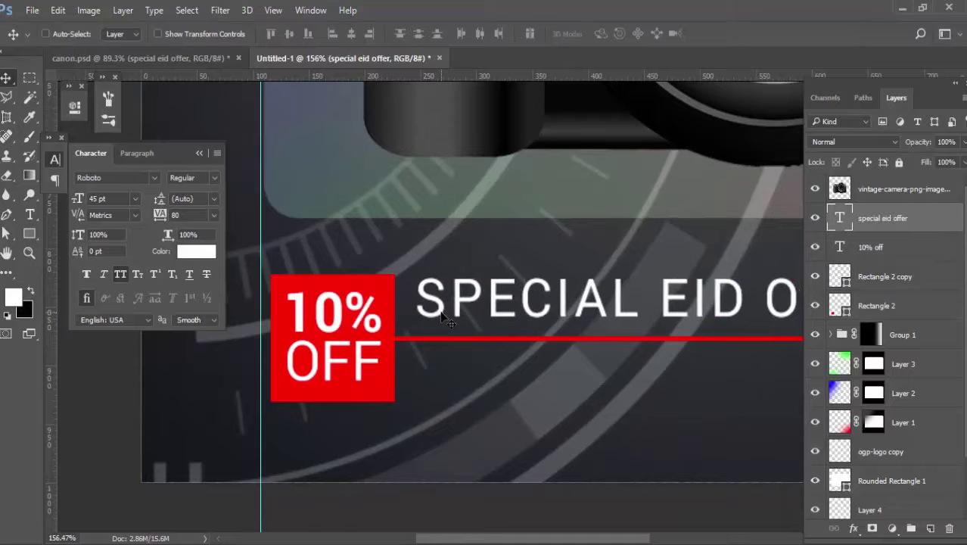
{"action": "key", "text": "Left"}
{"action": "key", "text": "Left"}
{"action": "key", "text": "Left"}
{"action": "key", "text": "Left"}
{"action": "key", "text": "Left"}
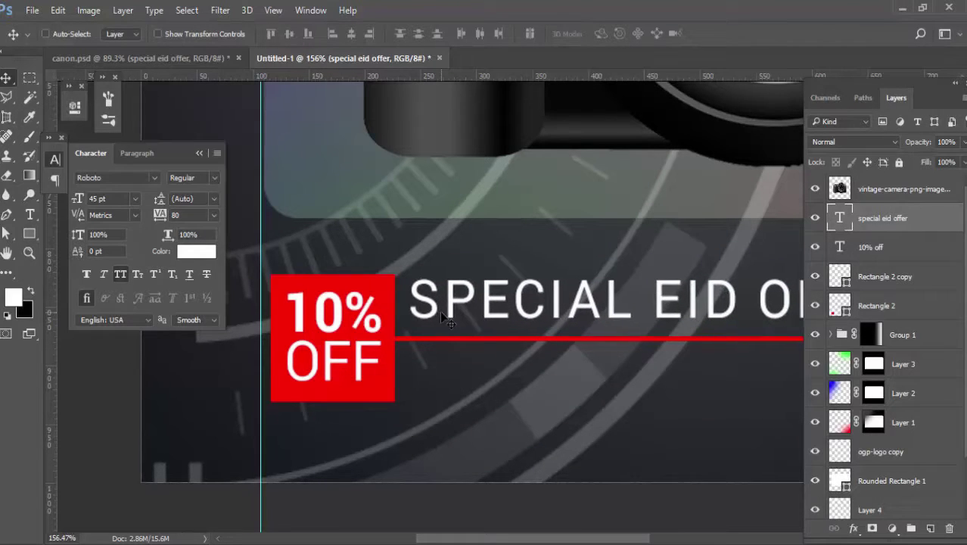
{"action": "key", "text": "ctrl"}
Step: Shorten the red underline to about 82% width so it ends under OFFER
{"action": "scroll", "coordinate": [445, 316], "scroll_direction": "down", "scroll_amount": 3}
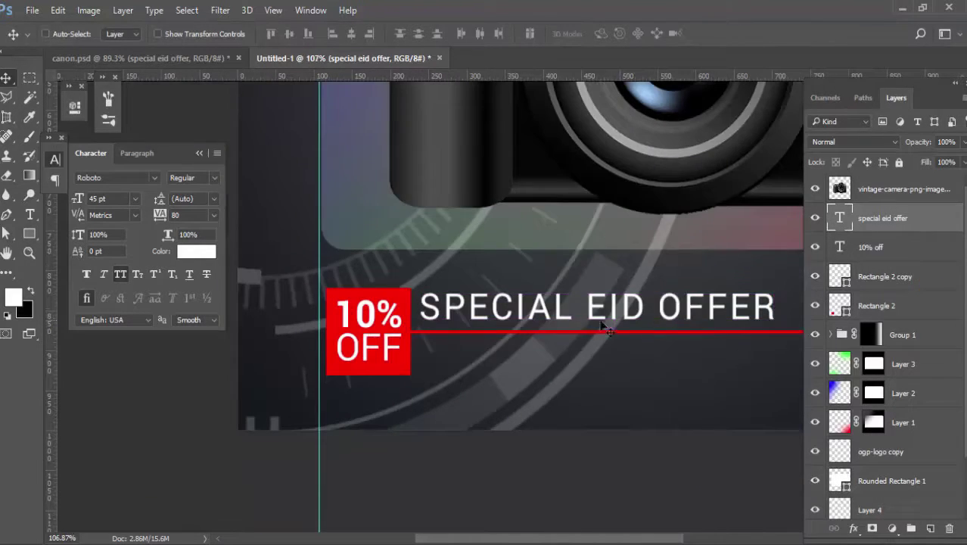
{"action": "left_click_drag", "start_coordinate": [779, 281], "coordinate": [471, 277]}
{"action": "scroll", "coordinate": [504, 320], "scroll_direction": "up", "scroll_amount": 4}
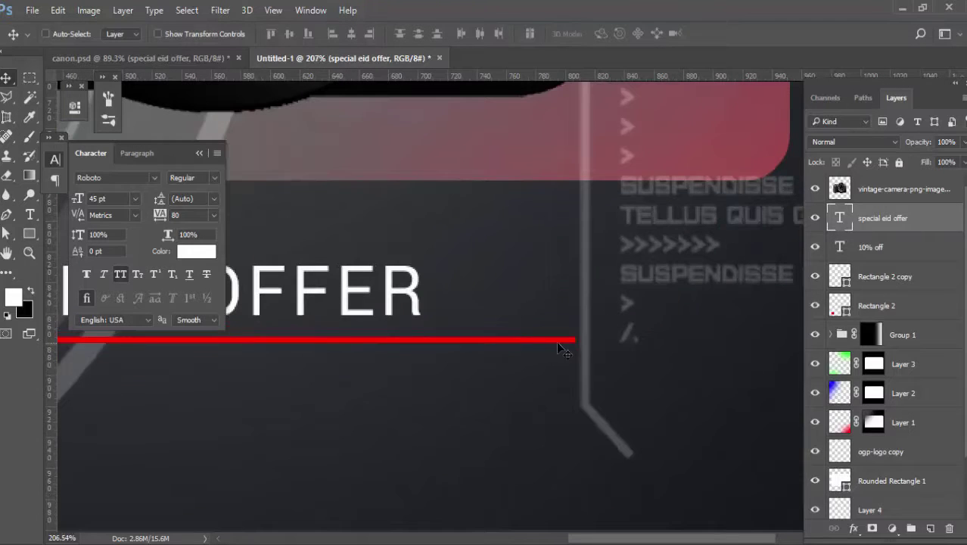
{"action": "key", "text": "ctrl+t"}
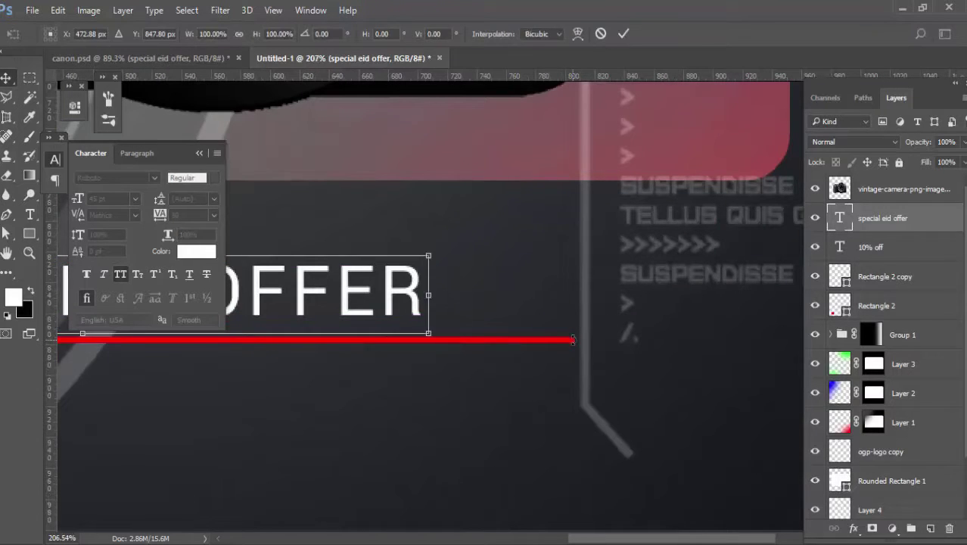
{"action": "key", "text": "Return"}
{"action": "left_click", "coordinate": [555, 344]}
{"action": "key", "text": "ctrl+t"}
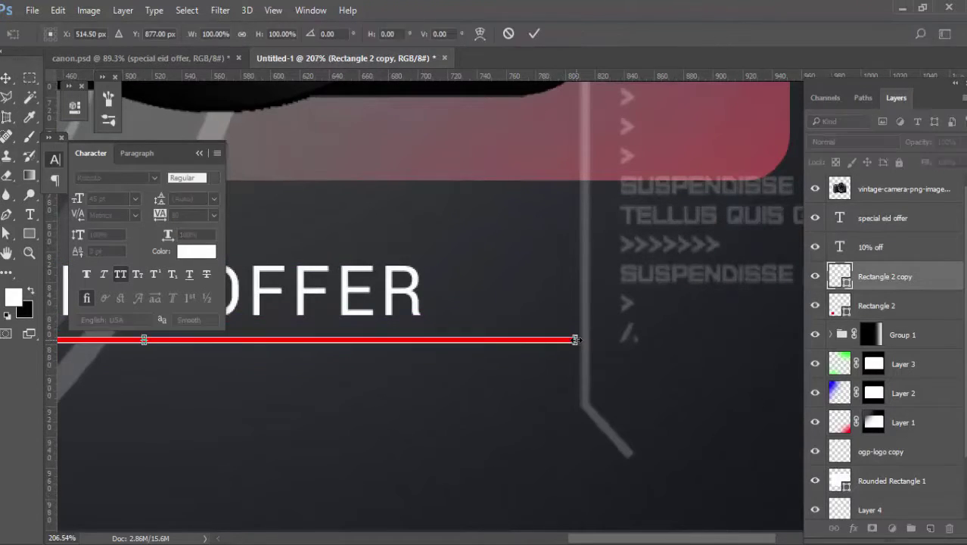
{"action": "left_click_drag", "start_coordinate": [574, 340], "coordinate": [422, 332]}
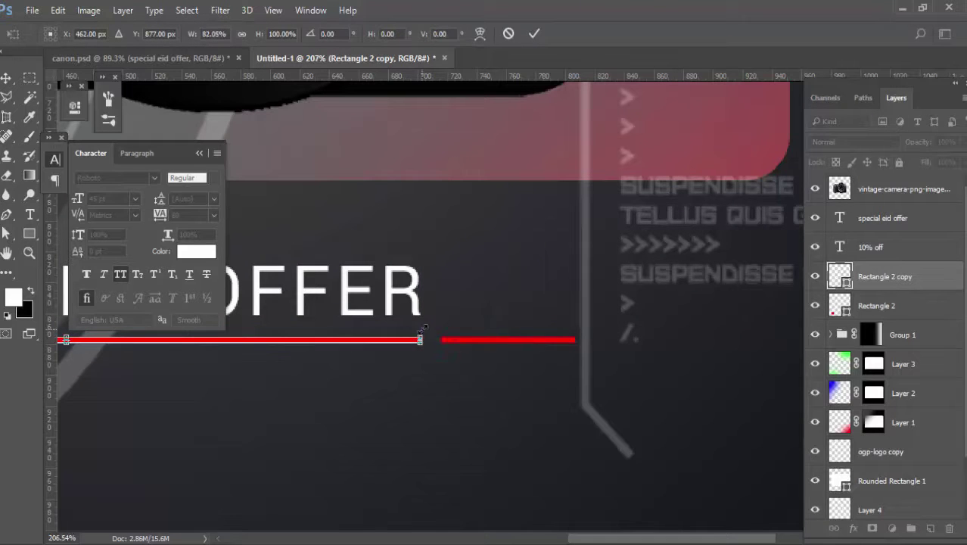
{"action": "key", "text": "Return"}
Step: Bring up the canon.psd reference document
{"action": "scroll", "coordinate": [418, 333], "scroll_direction": "down", "scroll_amount": 2}
{"action": "scroll", "coordinate": [419, 333], "scroll_direction": "down", "scroll_amount": 3}
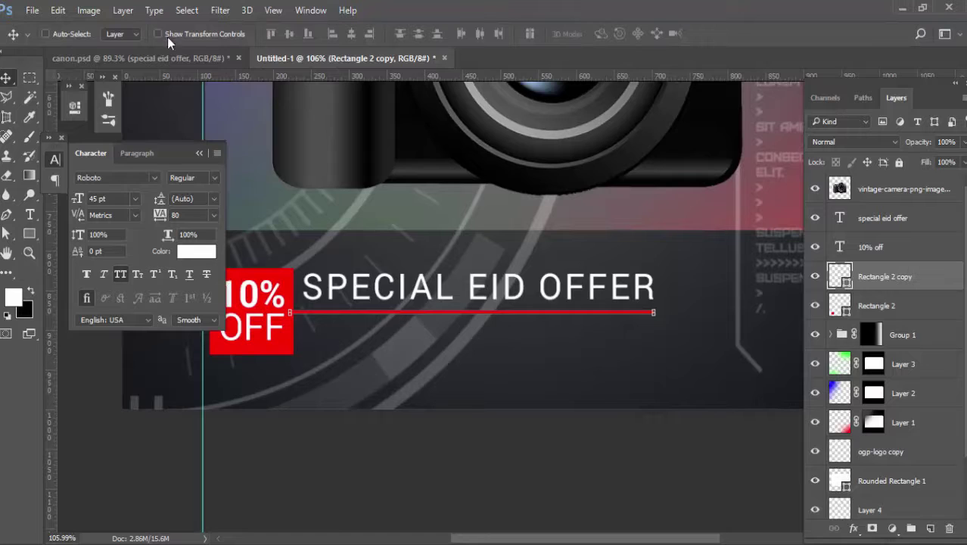
{"action": "left_click", "coordinate": [183, 58]}
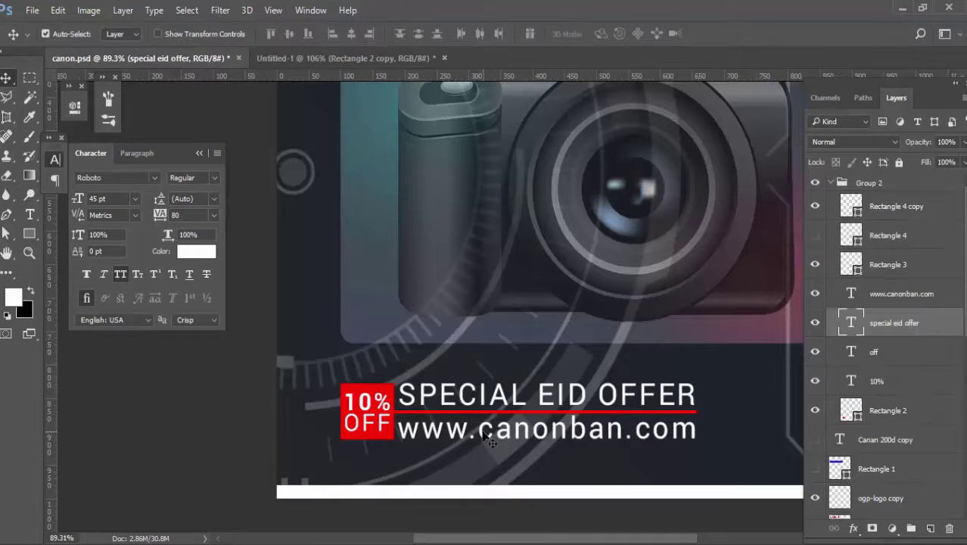
{"action": "left_click", "coordinate": [484, 435]}
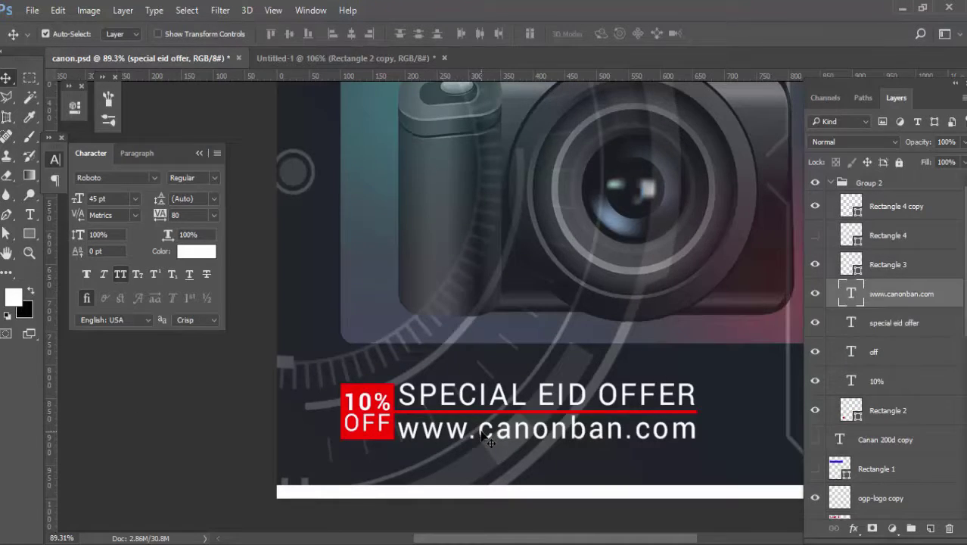
{"action": "double_click", "coordinate": [851, 294]}
{"action": "key", "text": "ctrl+c"}
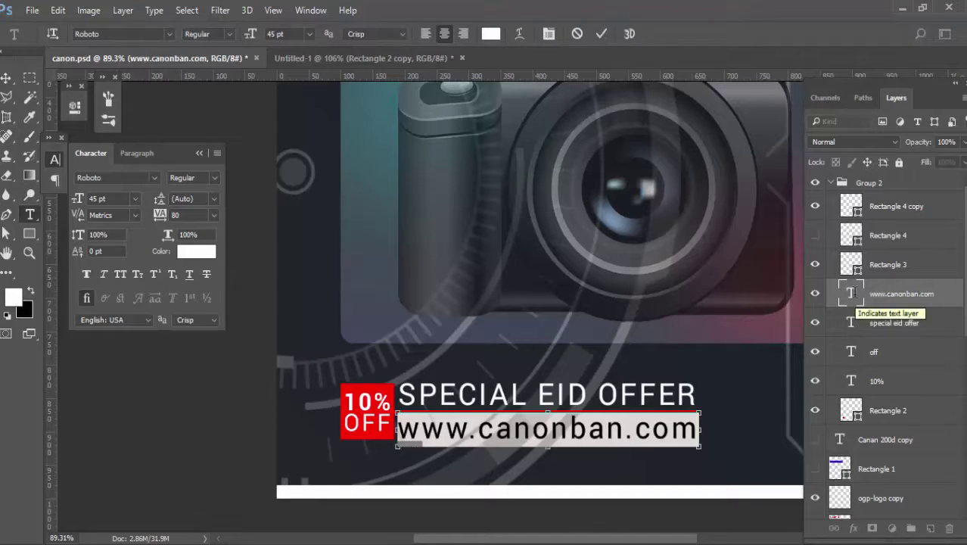
{"action": "left_click", "coordinate": [6, 77]}
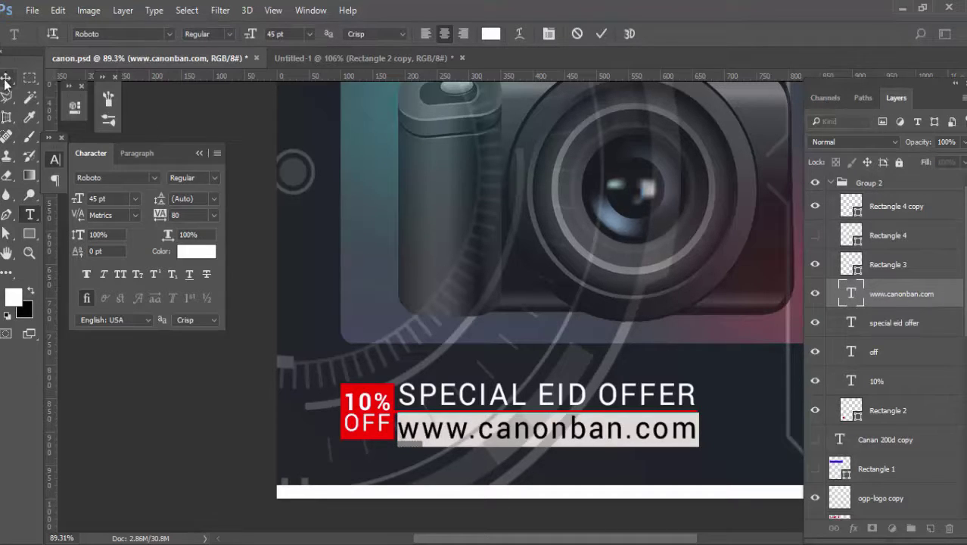
{"action": "left_click", "coordinate": [311, 59]}
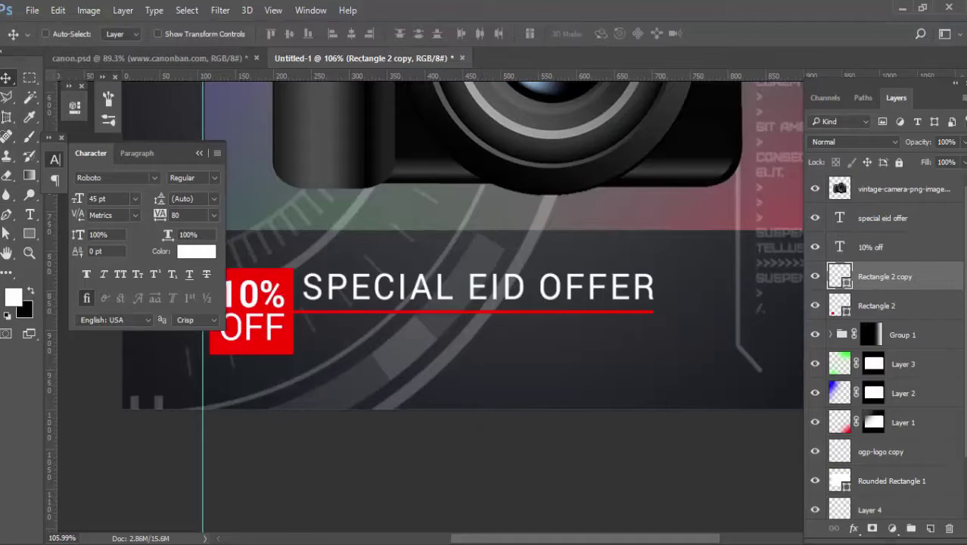
{"action": "key", "text": "t"}
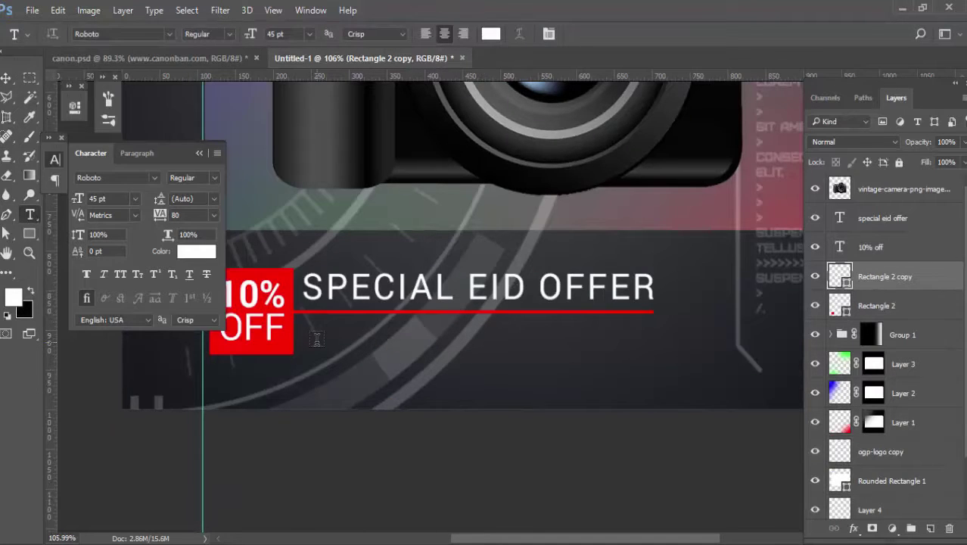
{"action": "left_click", "coordinate": [316, 339]}
{"action": "key", "text": "ctrl+v"}
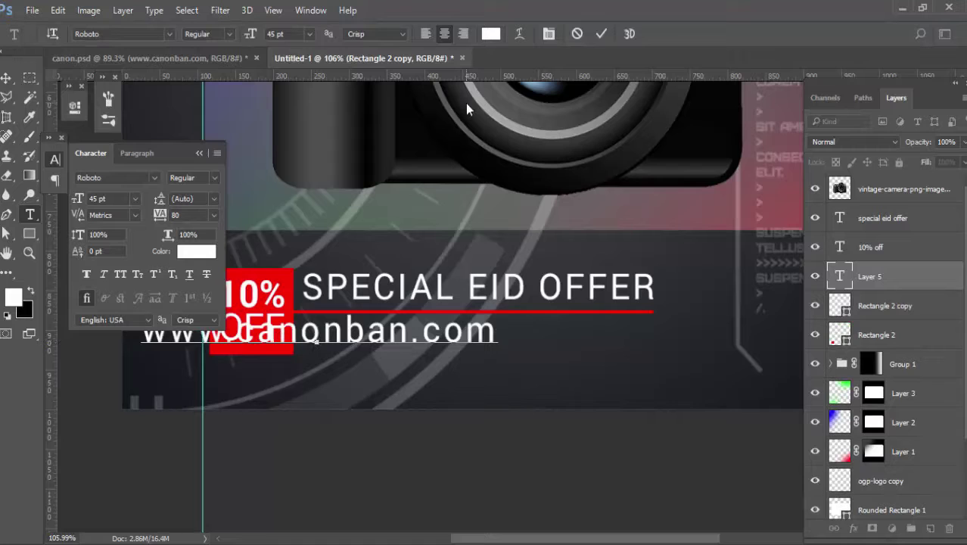
{"action": "left_click", "coordinate": [594, 34]}
{"action": "left_click", "coordinate": [9, 77]}
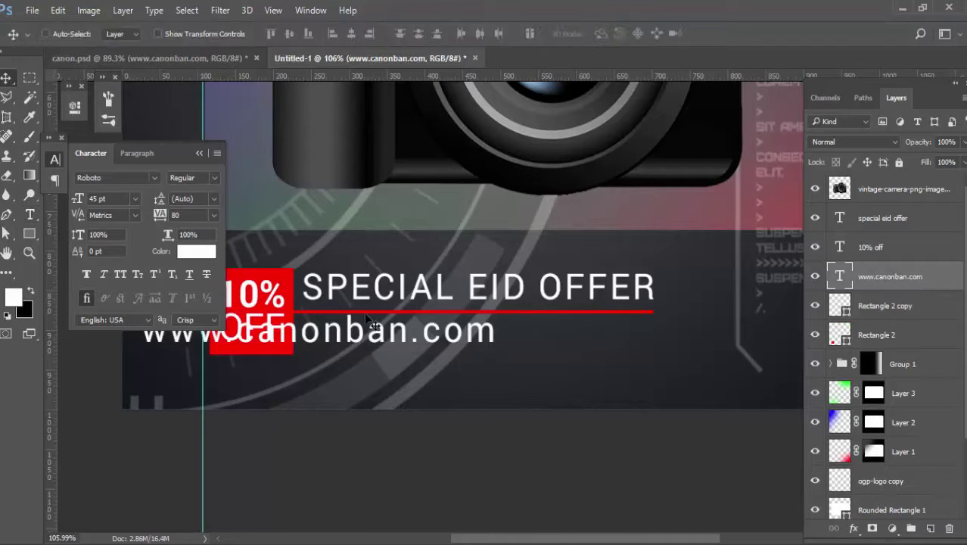
{"action": "left_click_drag", "start_coordinate": [427, 338], "coordinate": [588, 340]}
{"action": "key", "text": "Down"}
{"action": "key", "text": "Down"}
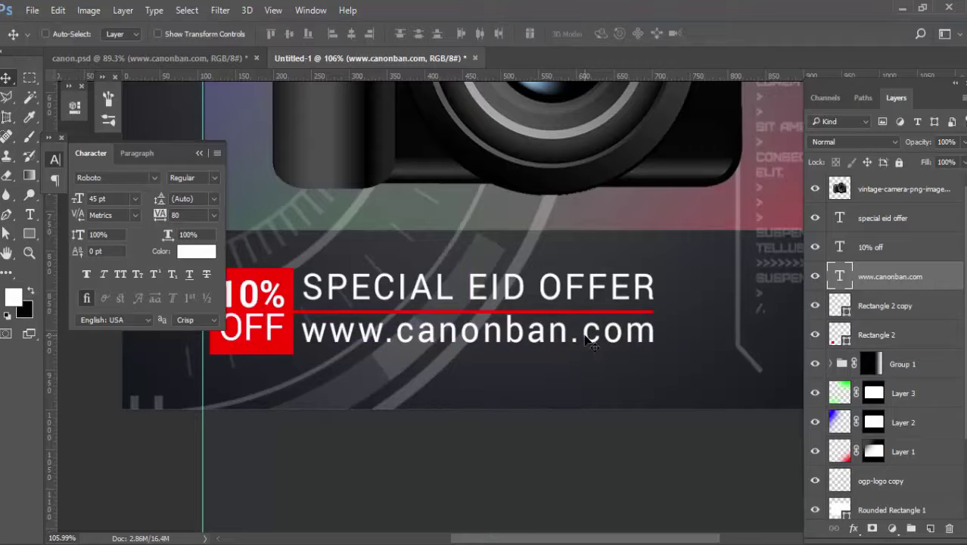
Step: Hide panels and the cyan guide to preview the full Canon ad, then go to canon.psd
{"action": "scroll", "coordinate": [575, 339], "scroll_direction": "down", "scroll_amount": 5}
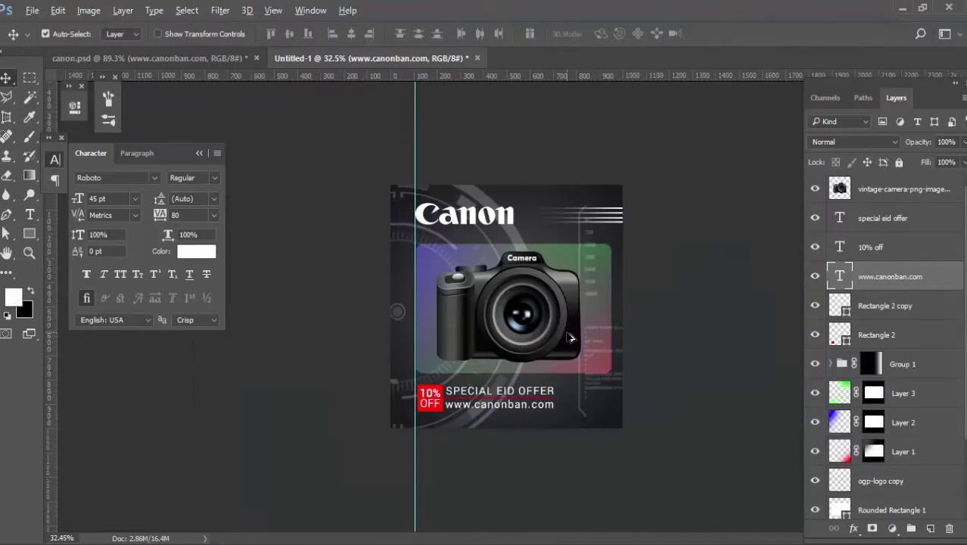
{"action": "key", "text": "ctrl"}
{"action": "scroll", "coordinate": [672, 363], "scroll_direction": "up", "scroll_amount": 1}
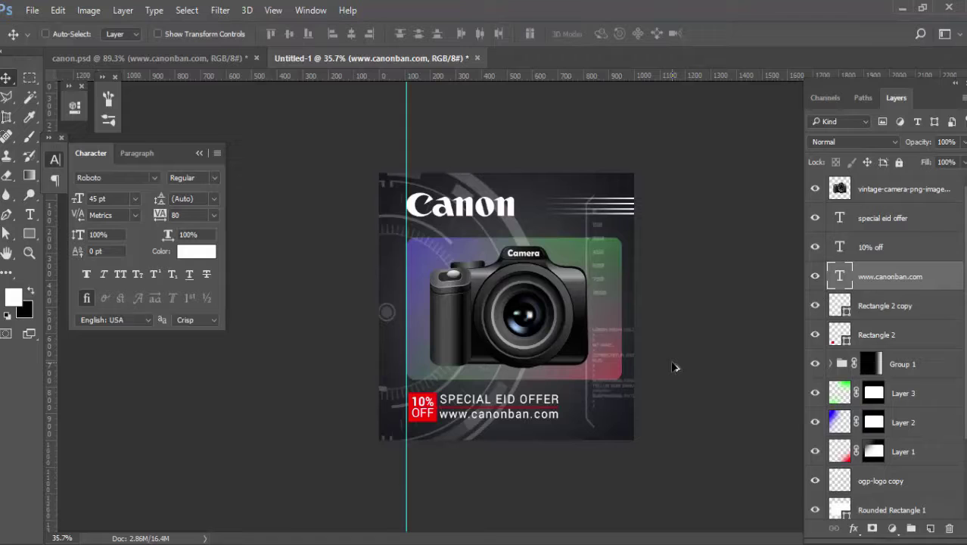
{"action": "scroll", "coordinate": [672, 367], "scroll_direction": "up", "scroll_amount": 3}
{"action": "key", "text": "Tab"}
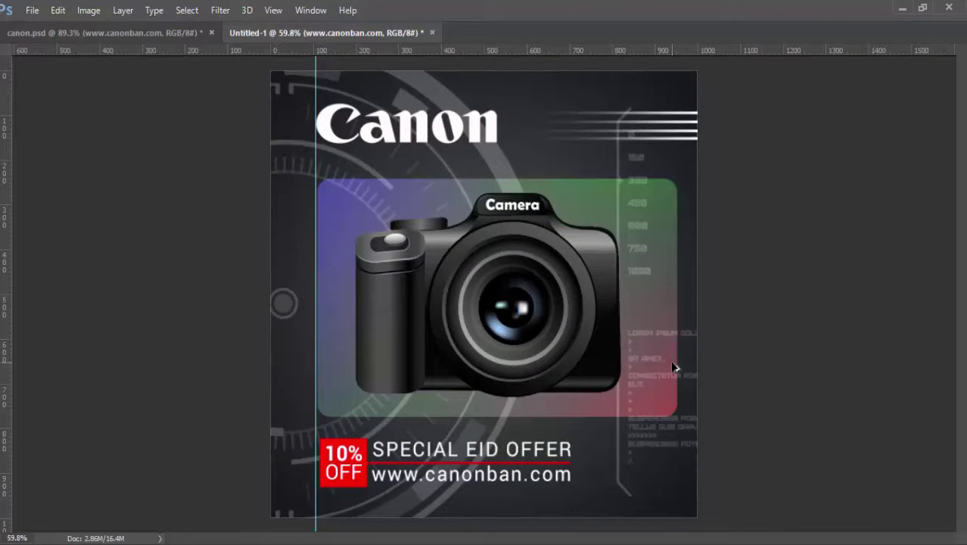
{"action": "key", "text": "ctrl+semicolon"}
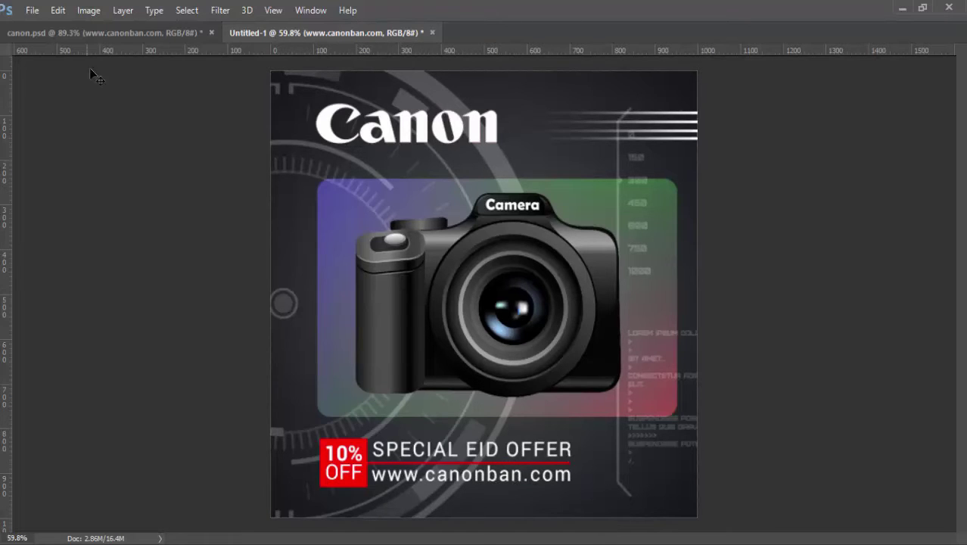
{"action": "key", "text": "Tab"}
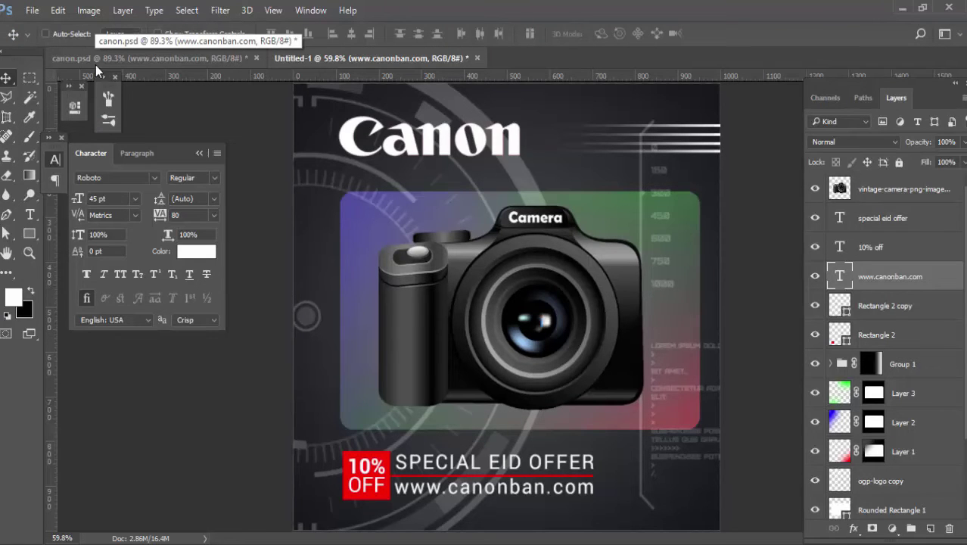
{"action": "left_click", "coordinate": [97, 64]}
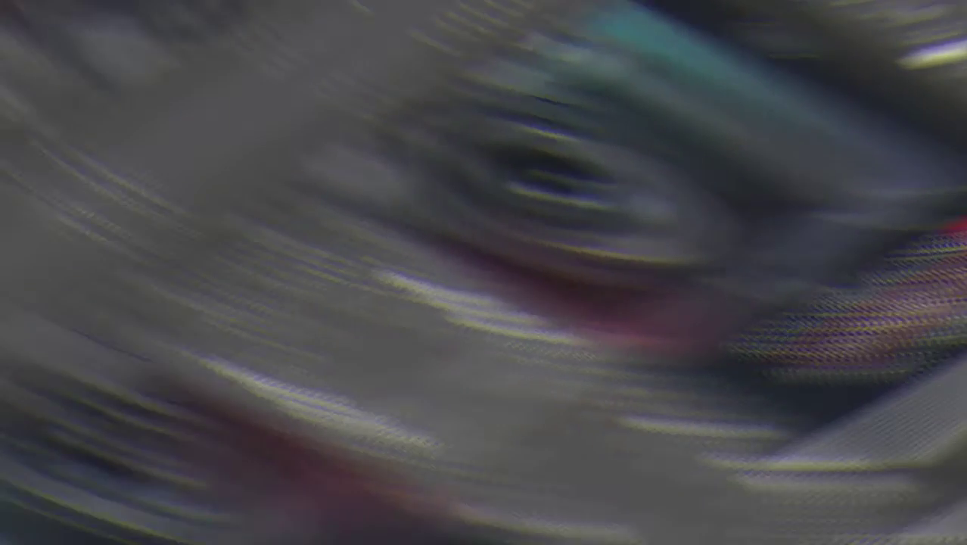